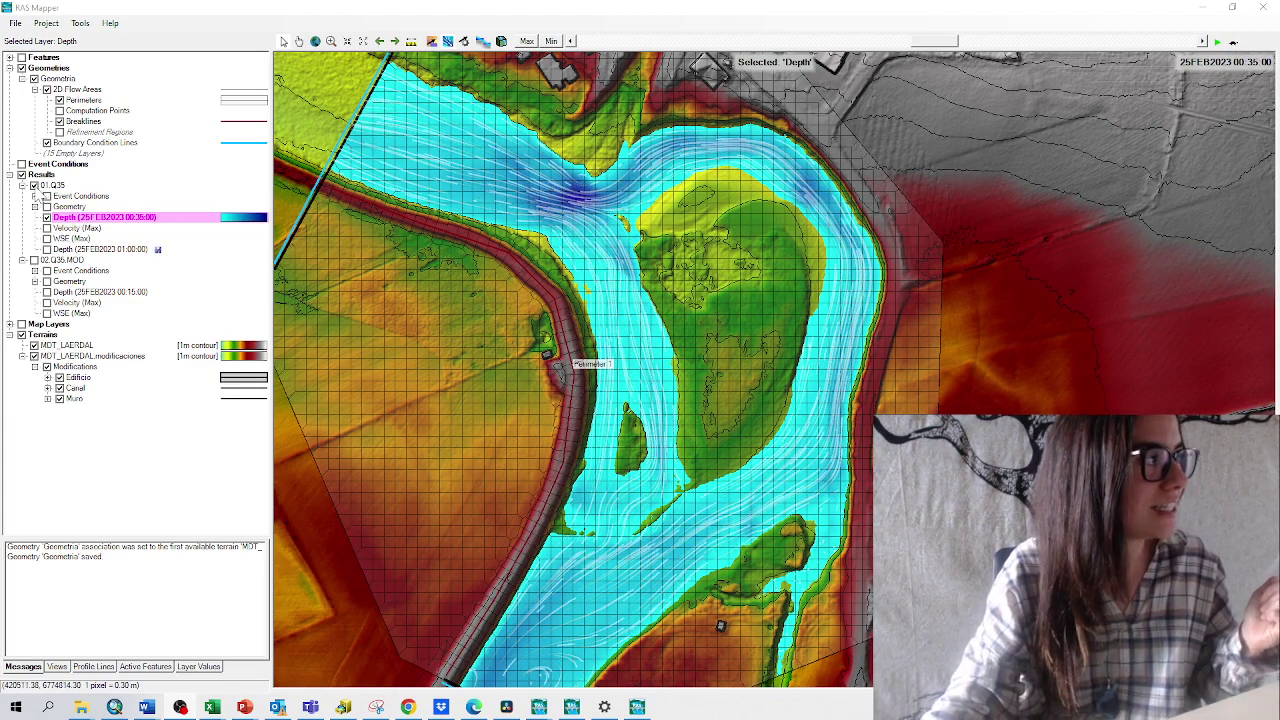
Hide the 01.Q35 depth and show 02.Q35.MOD depth over the modified terrain
click(34, 186)
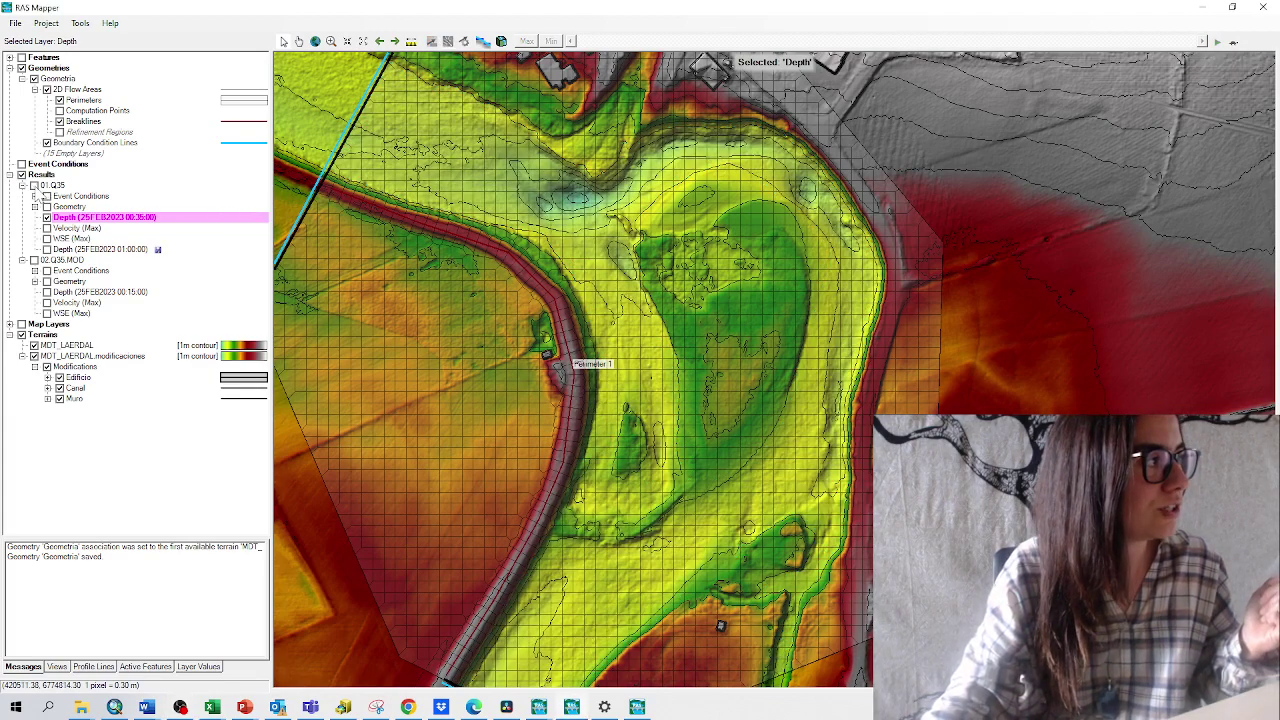
click(34, 345)
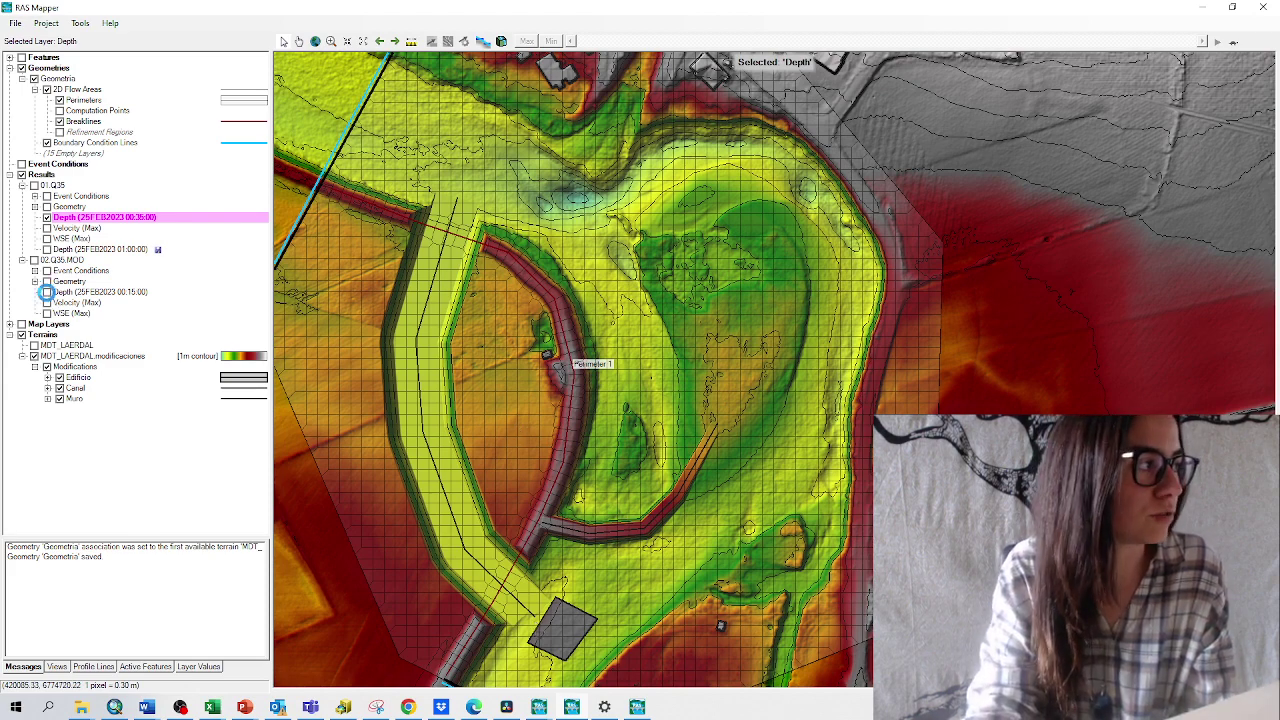
click(47, 291)
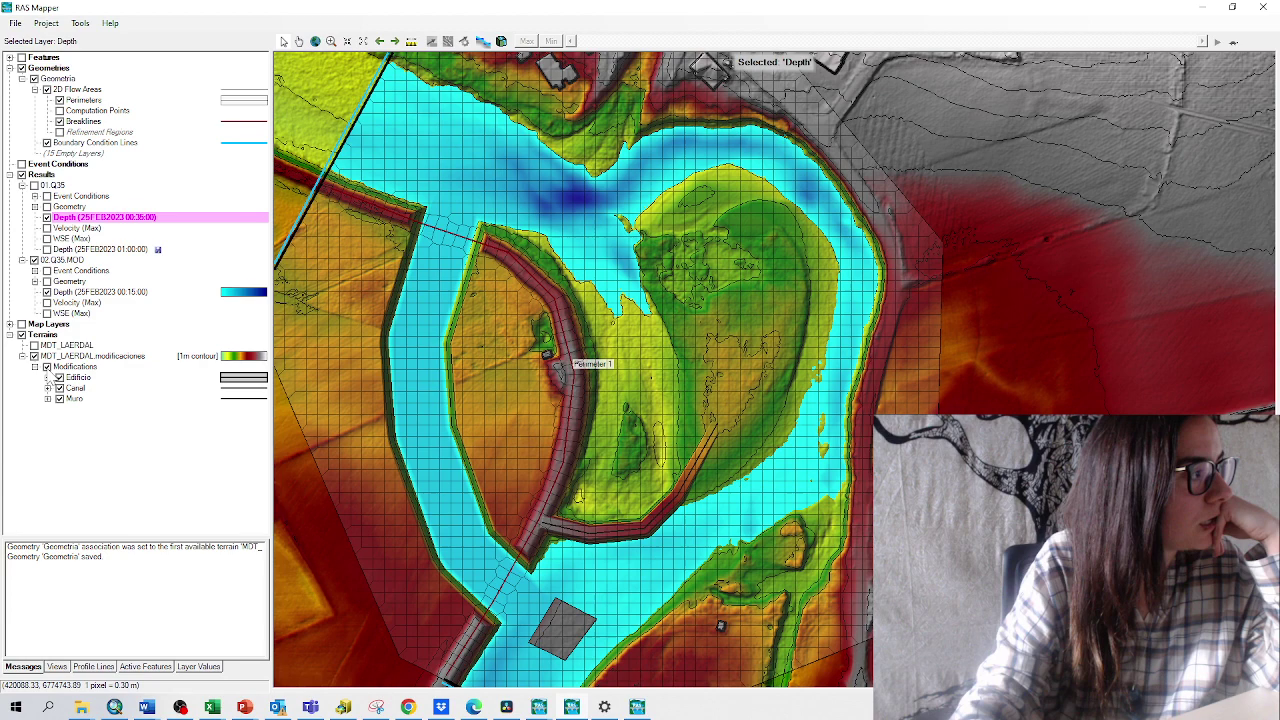
Switch back to the original MDT_LAERDAL terrain and hide the 02.Q35.MOD depth results
click(35, 366)
click(34, 356)
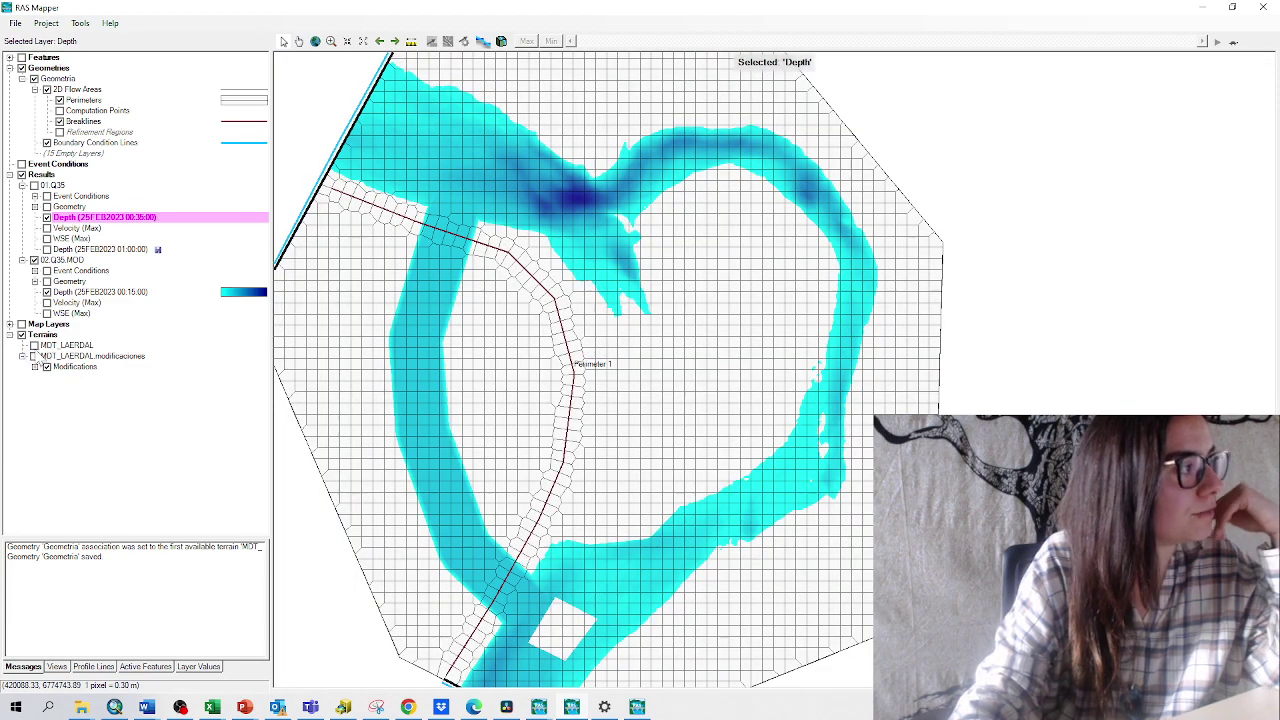
click(34, 345)
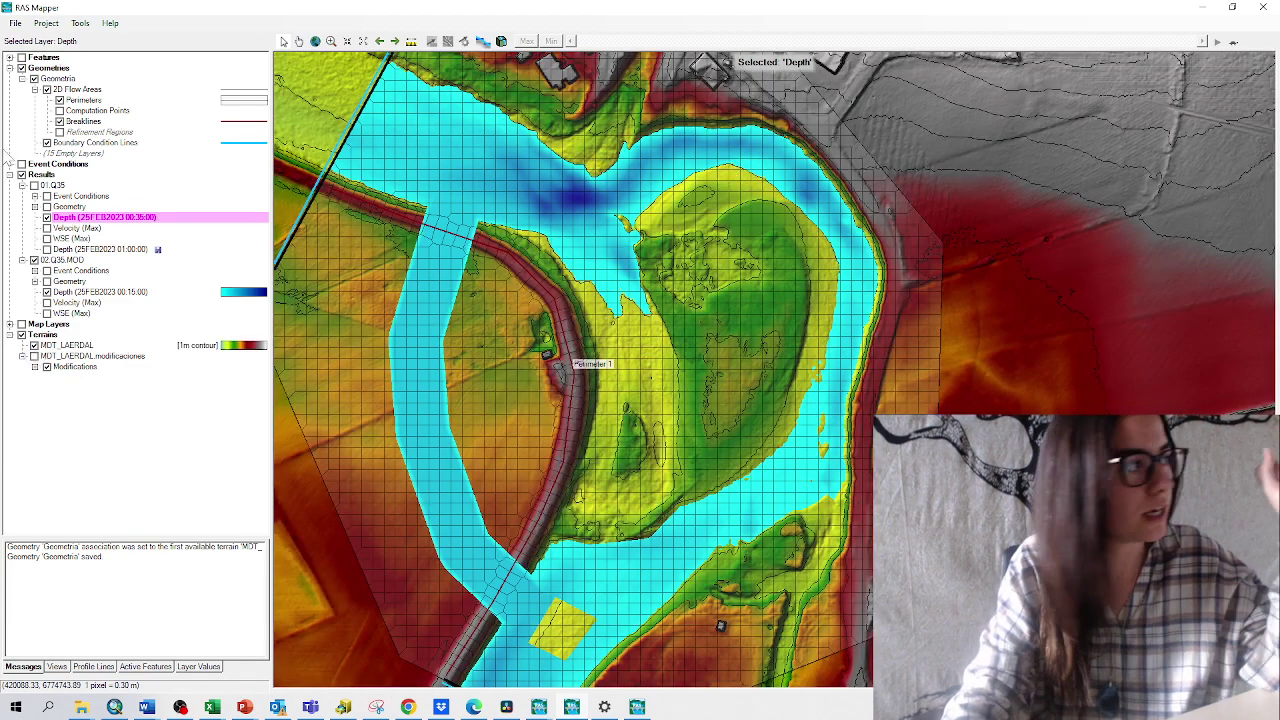
click(22, 260)
click(34, 260)
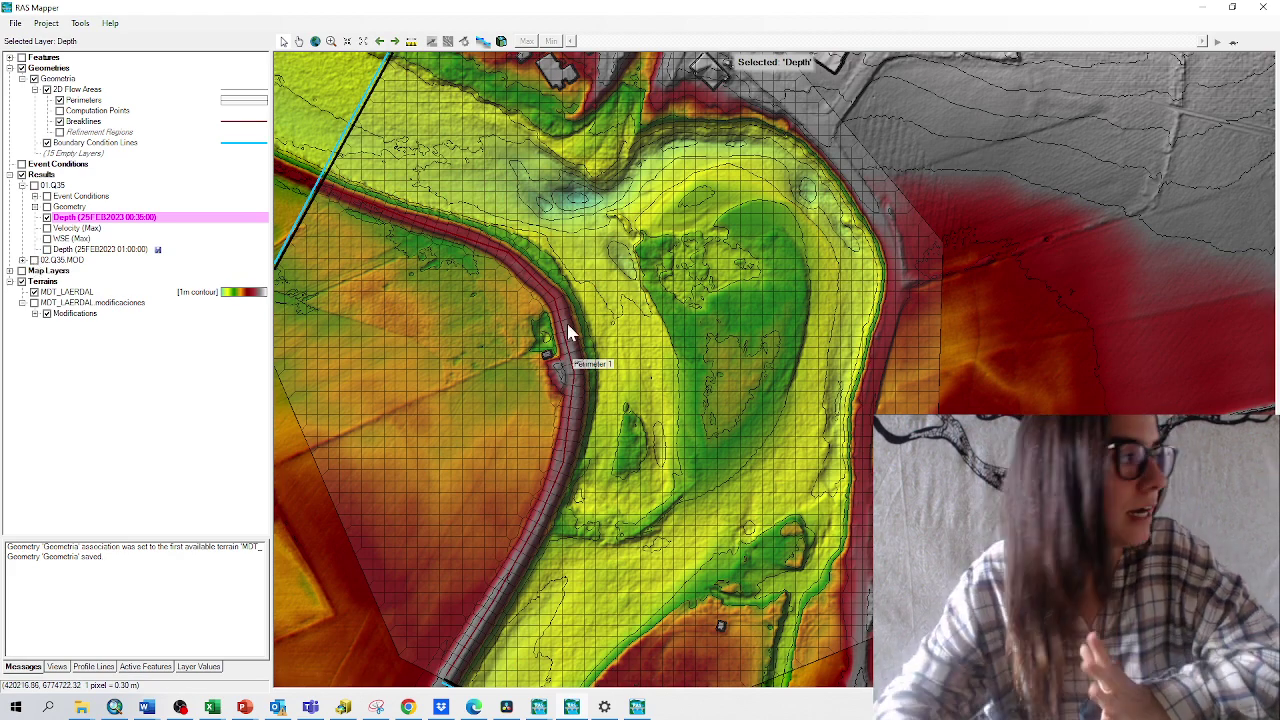
Make a virtual clone of MDT_LAERDAL with the name suffix 'modifications'
right_click(77, 291)
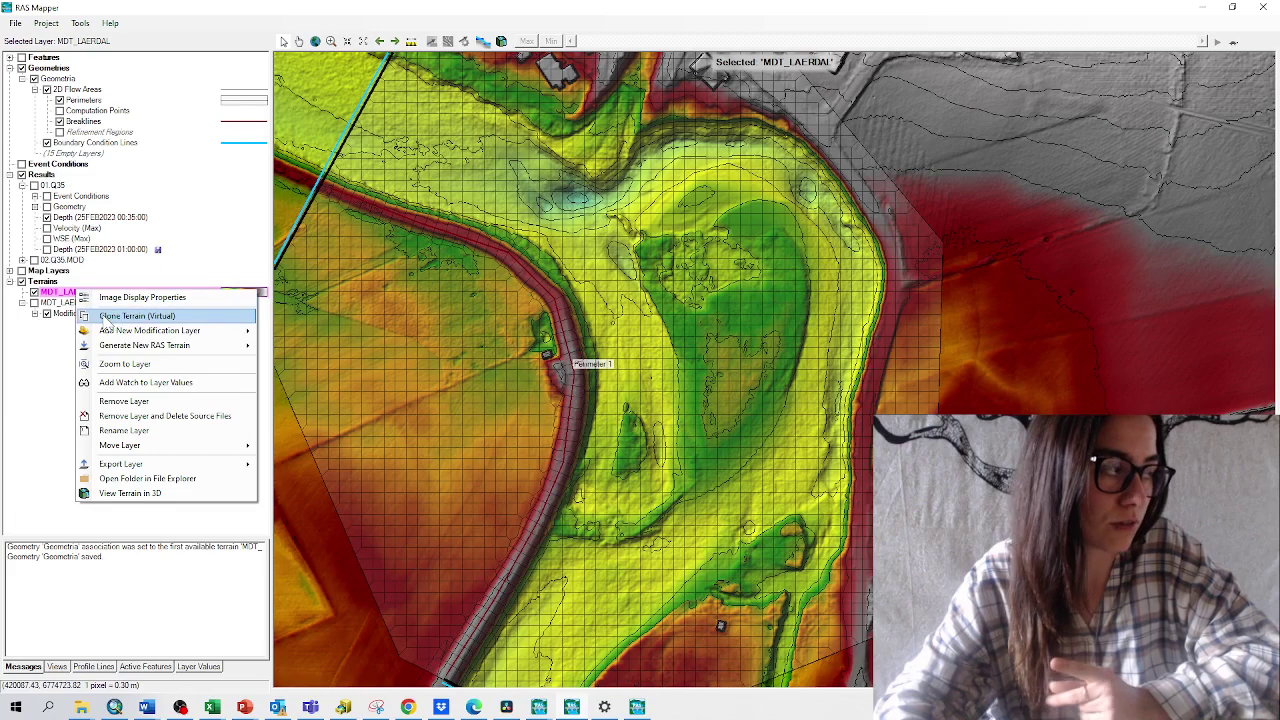
click(58, 291)
right_click(58, 291)
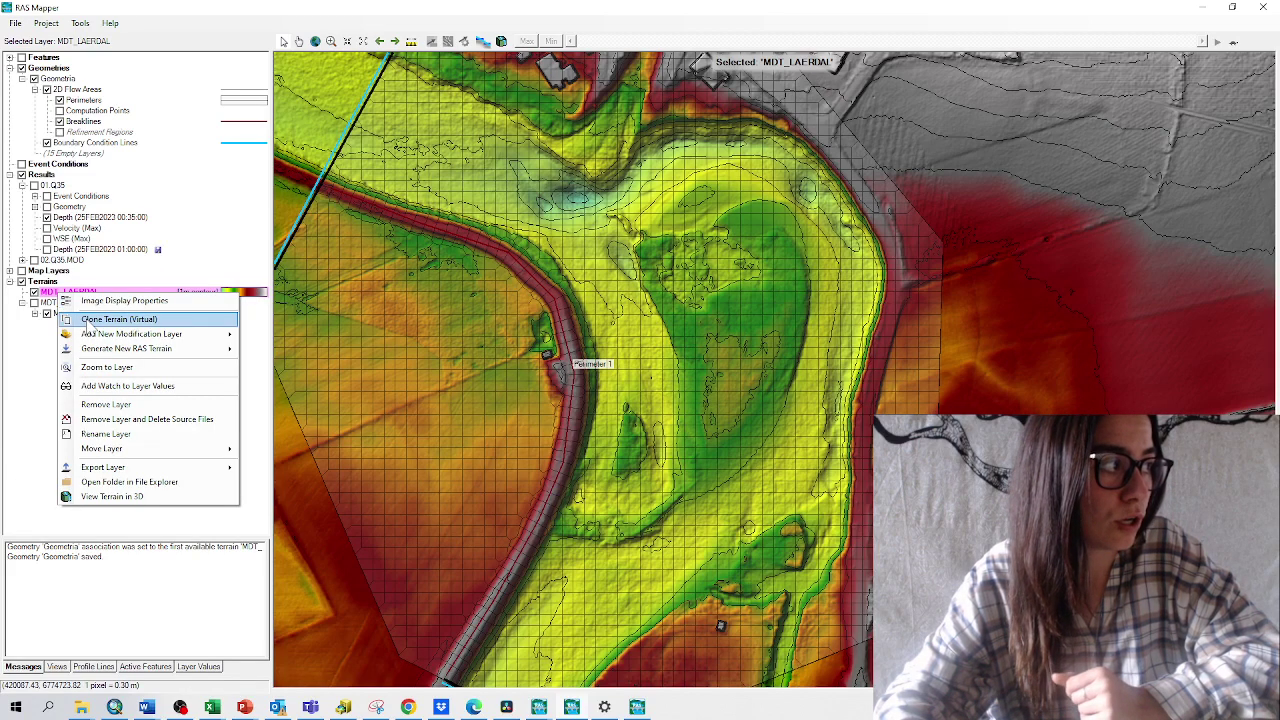
click(88, 321)
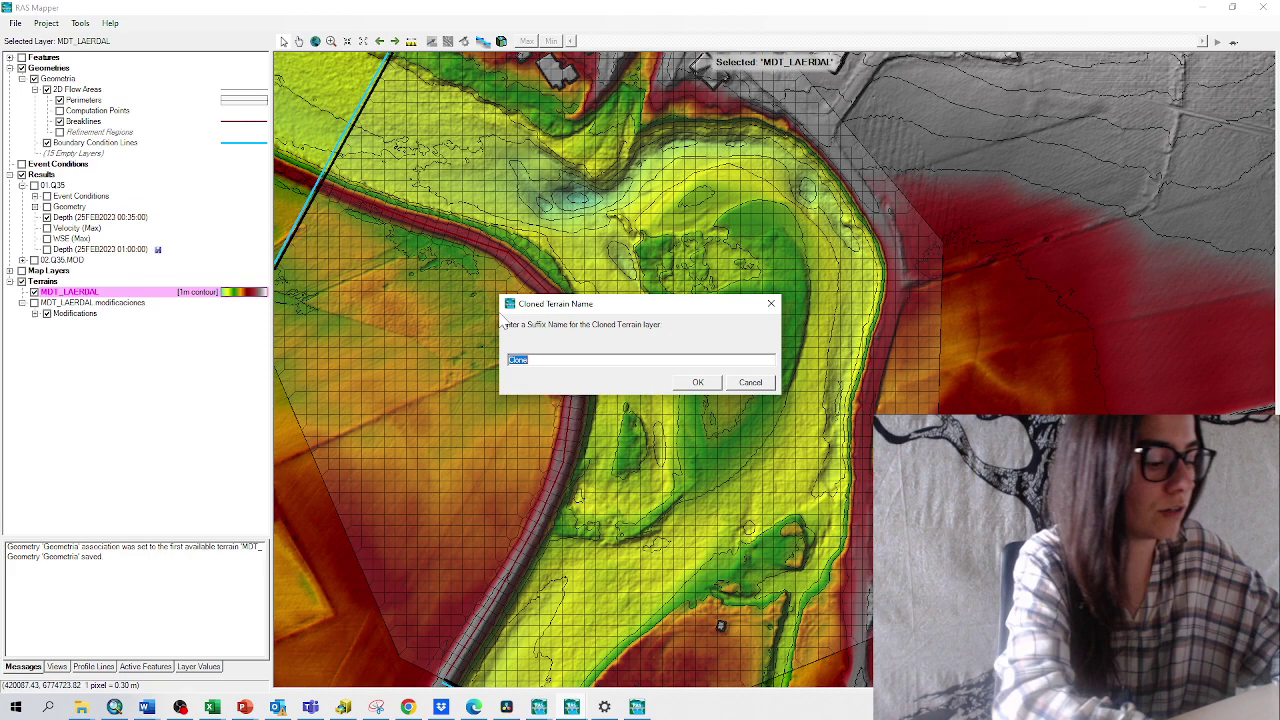
text(modifications)
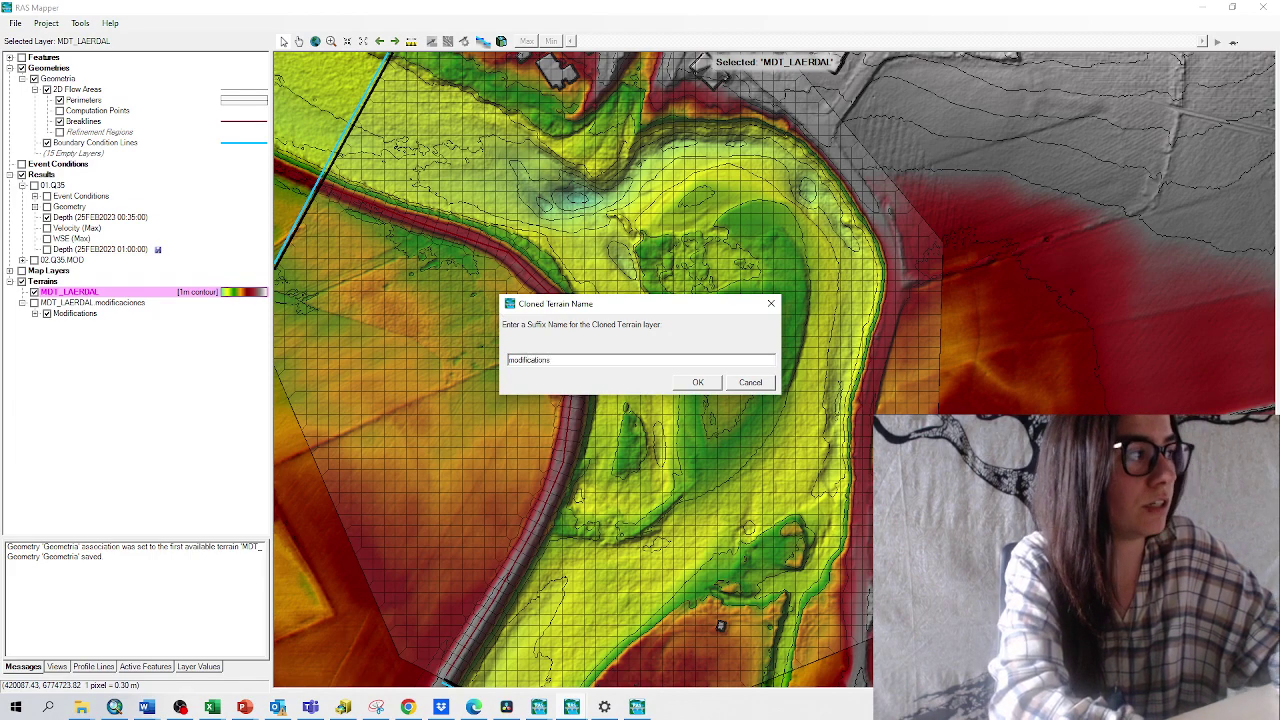
key(Return)
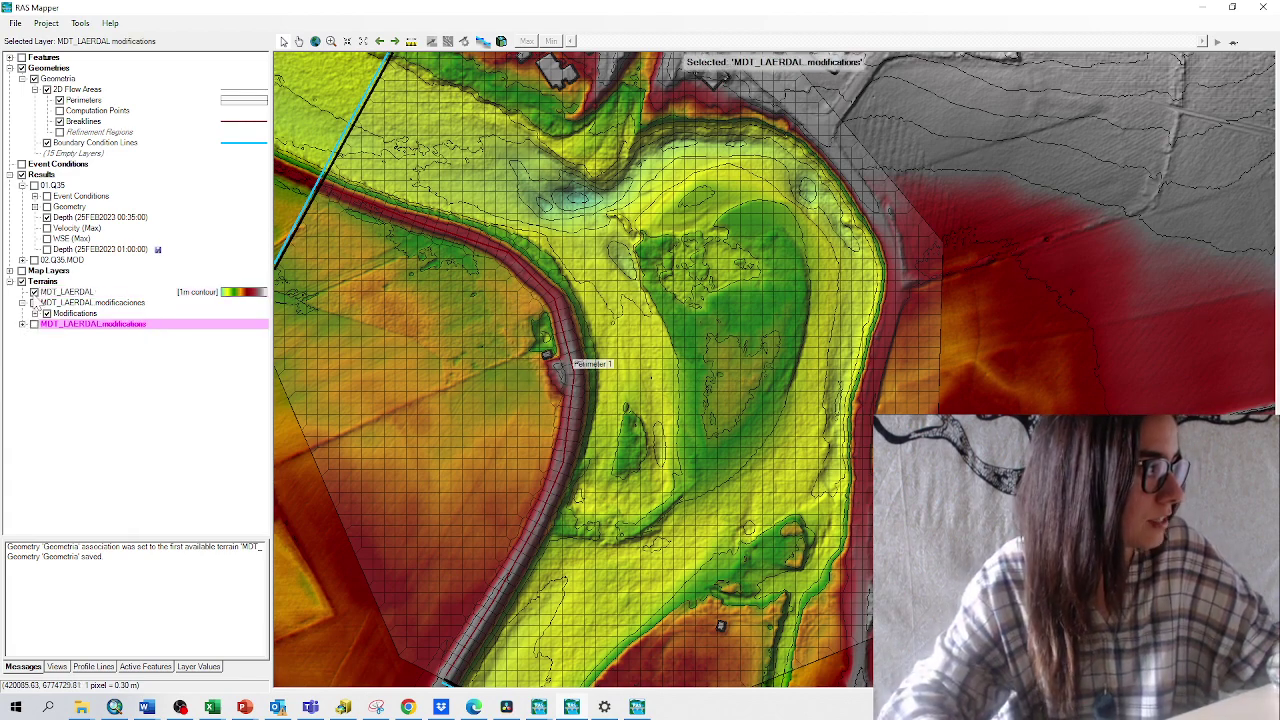
Swap MDT_LAERDAL for MDT_LAERDAL.modifications, fit its legend to view, and plot 1 m contours
click(34, 291)
click(34, 324)
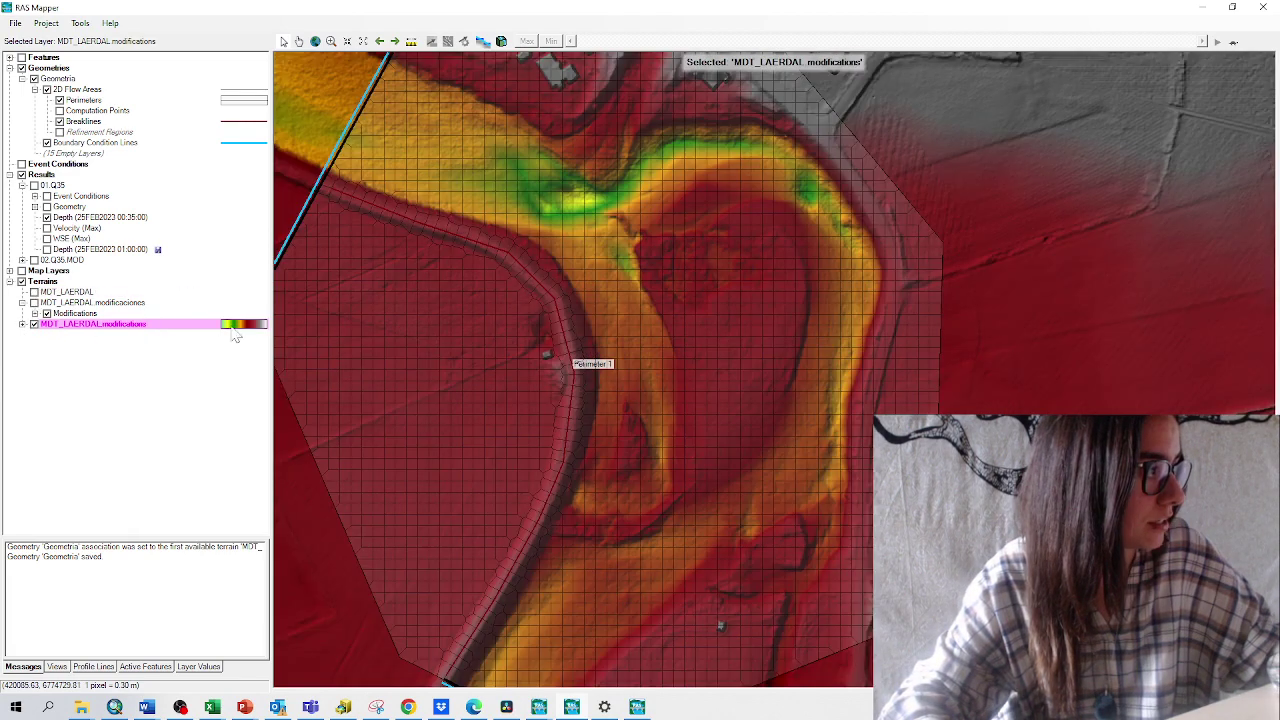
double_click(237, 328)
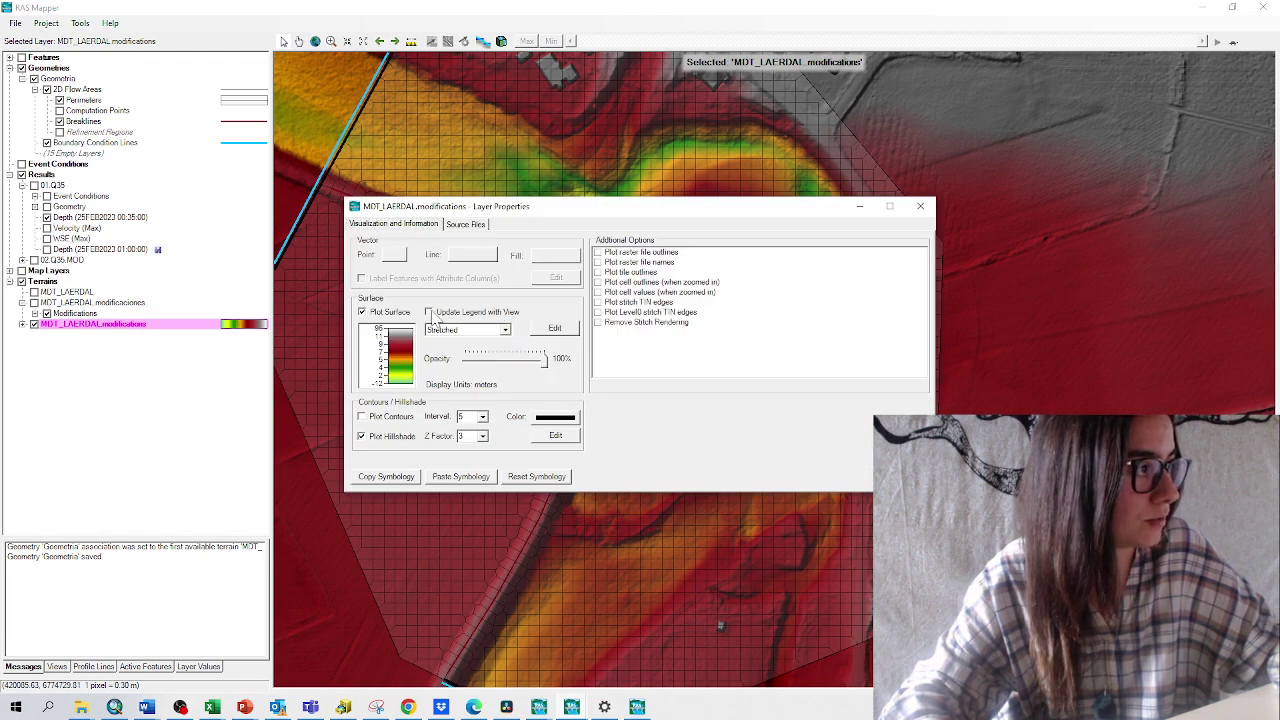
click(429, 312)
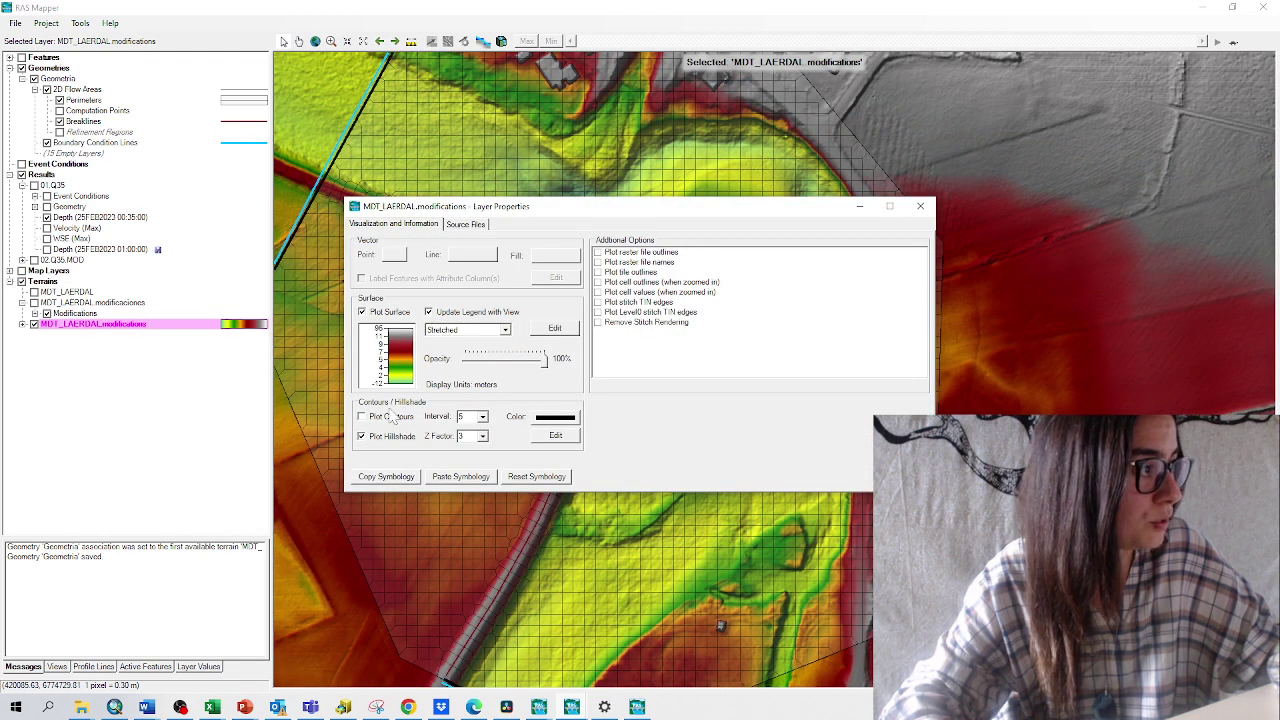
click(362, 417)
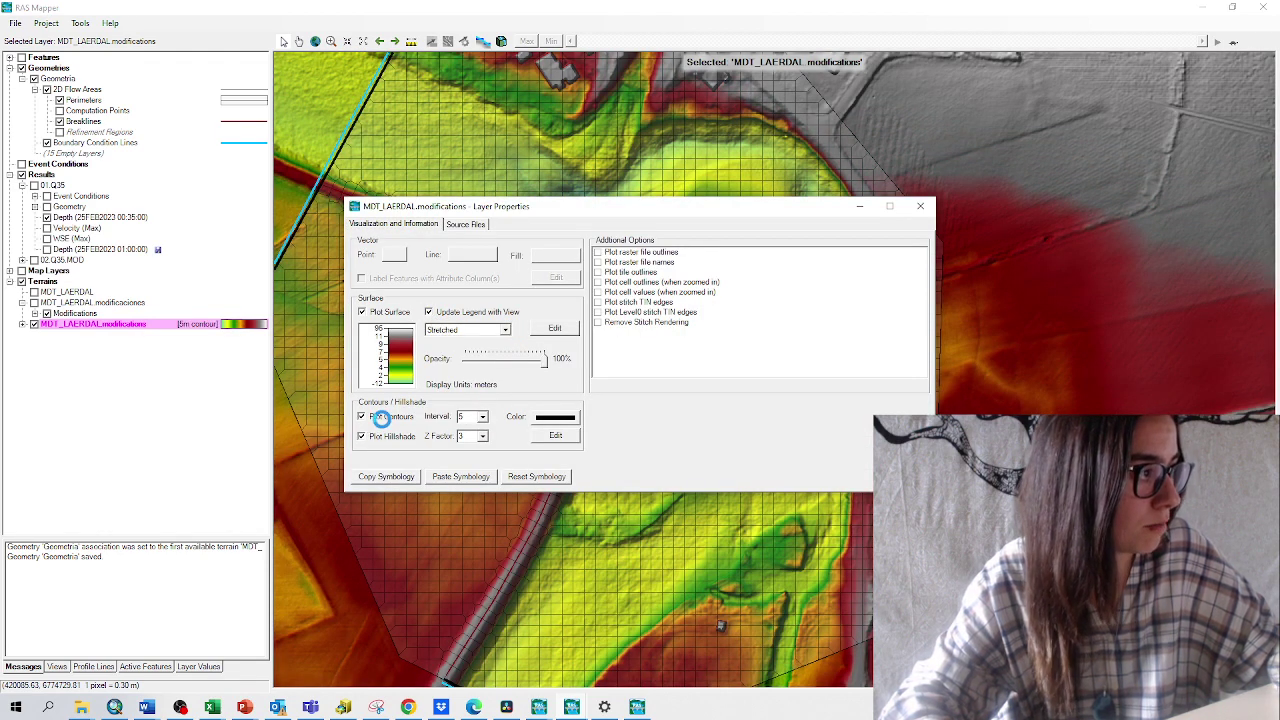
click(483, 418)
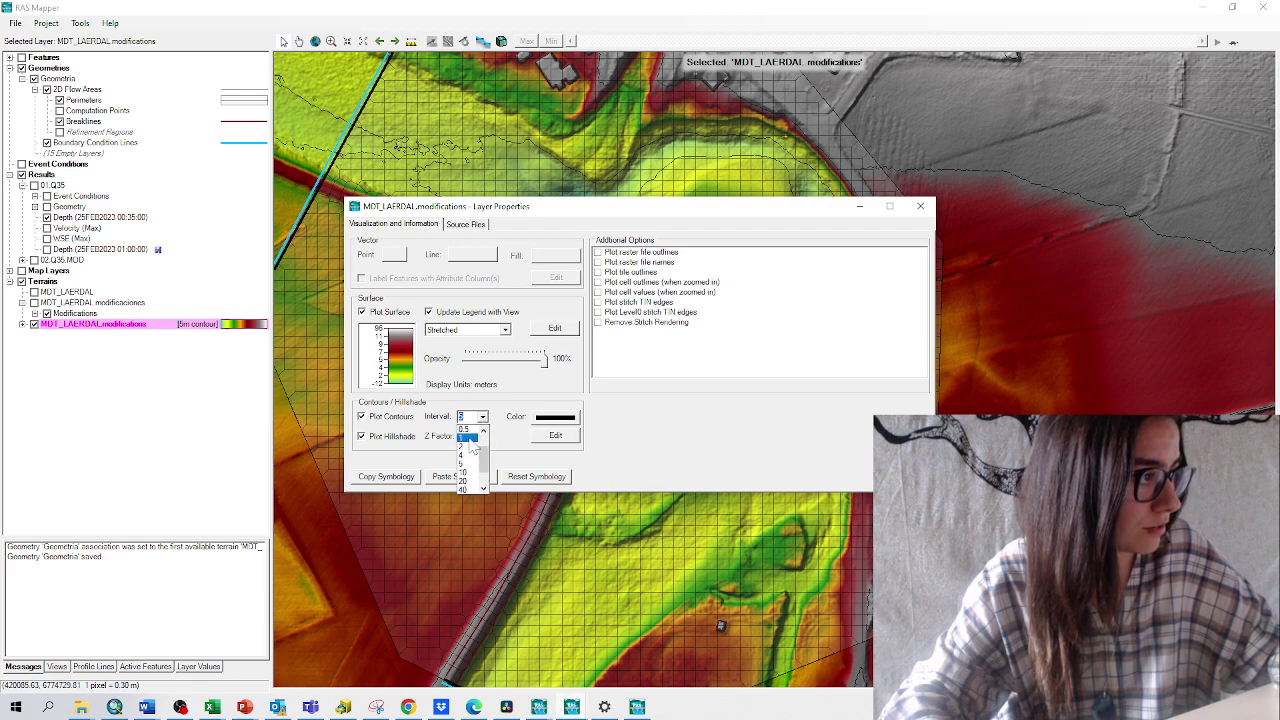
click(468, 438)
click(920, 207)
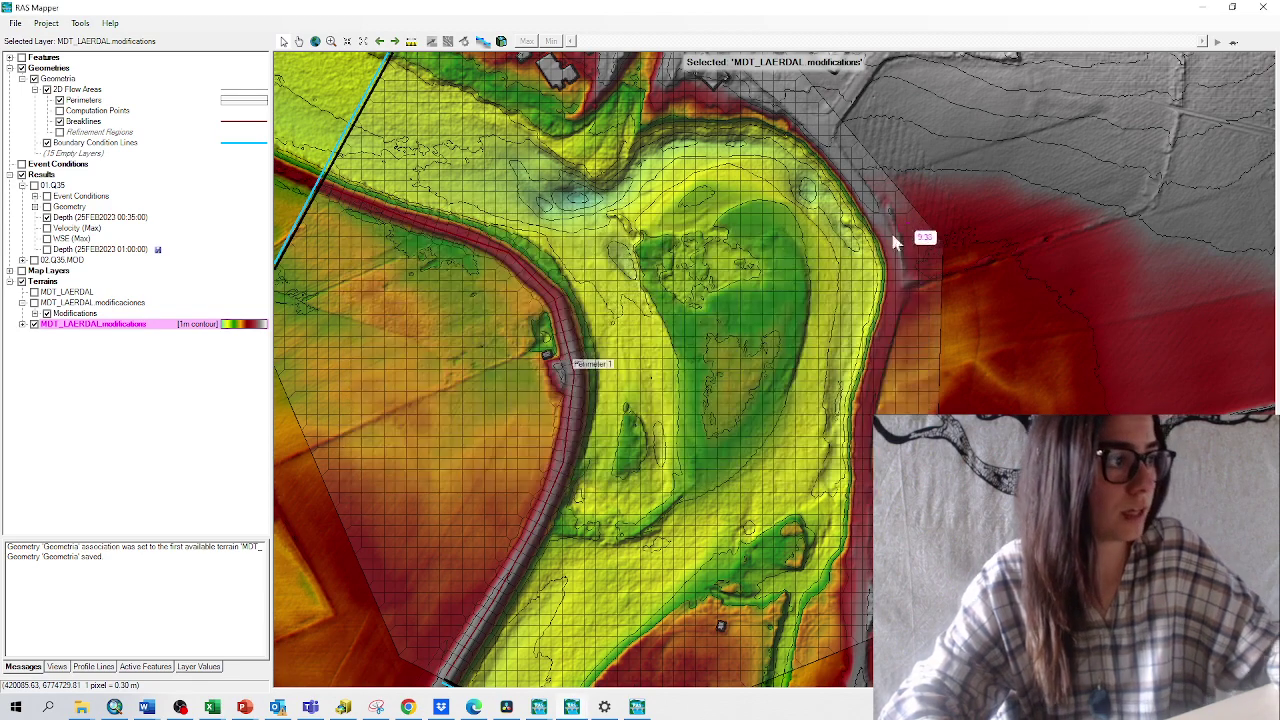
Start editing the clone's Modifications and add a line modification named Wall
click(22, 324)
right_click(64, 336)
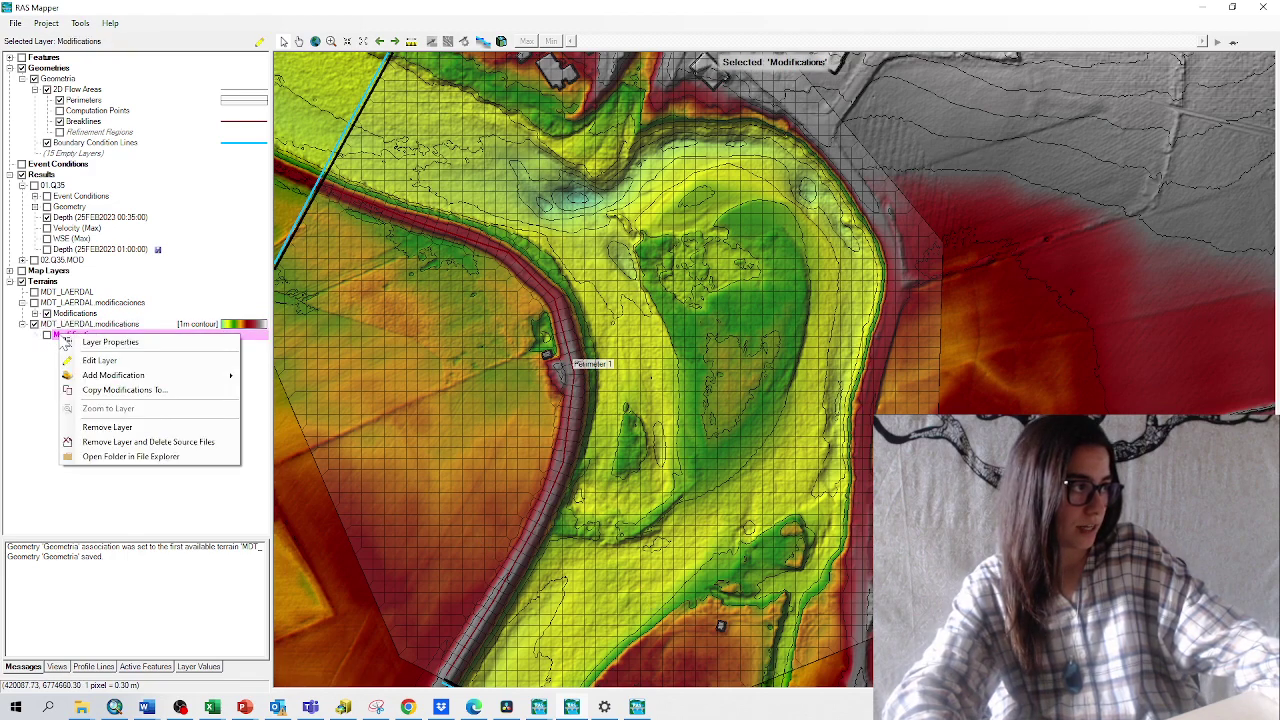
click(72, 344)
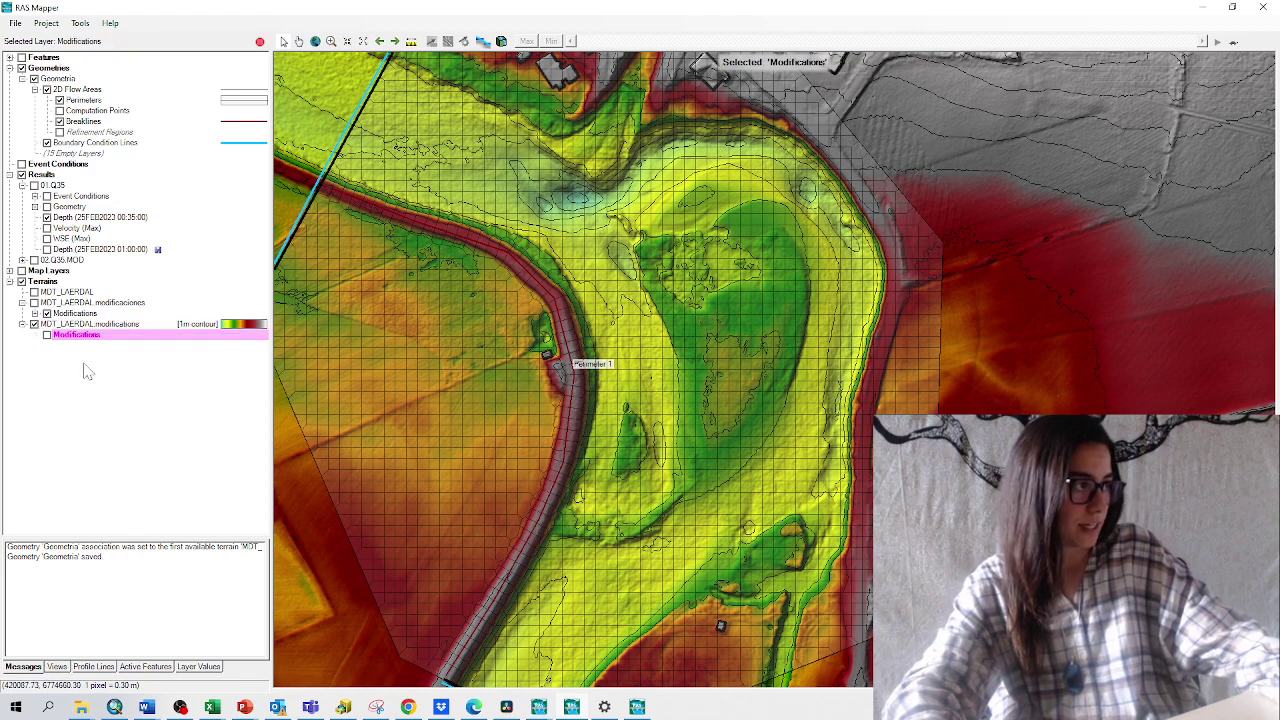
right_click(65, 338)
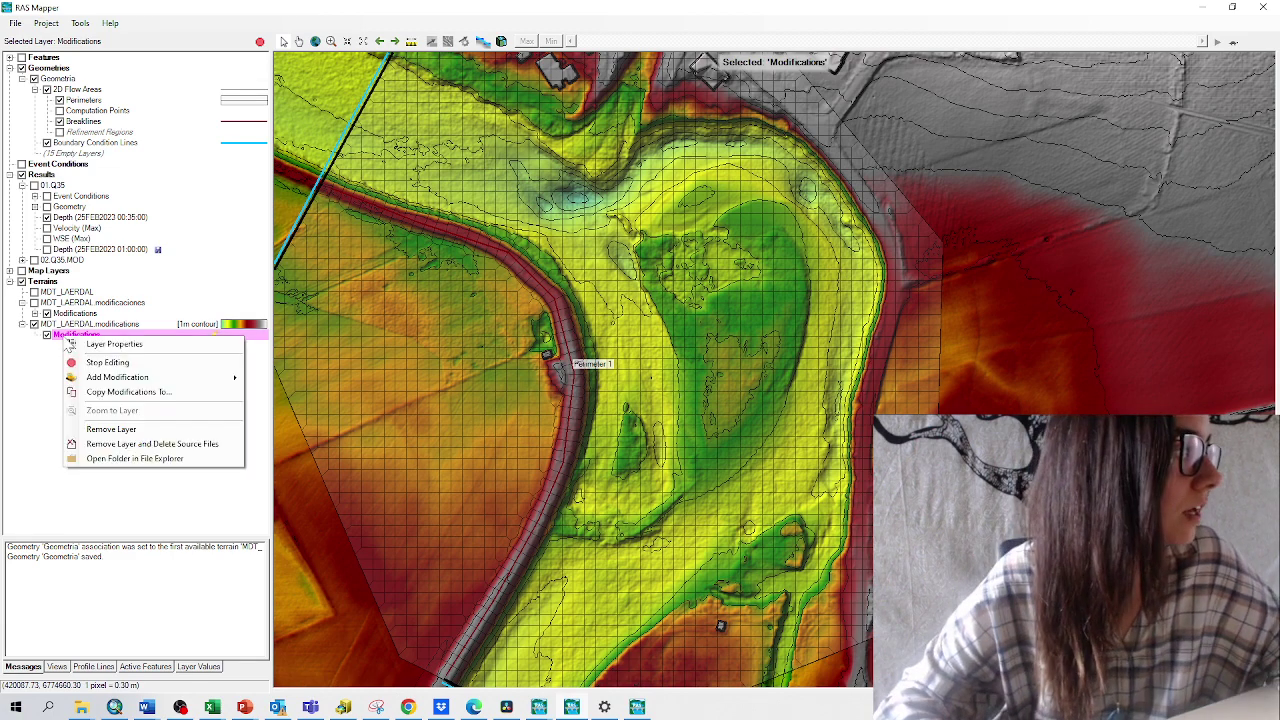
mouse_move(100, 377)
mouse_move(276, 380)
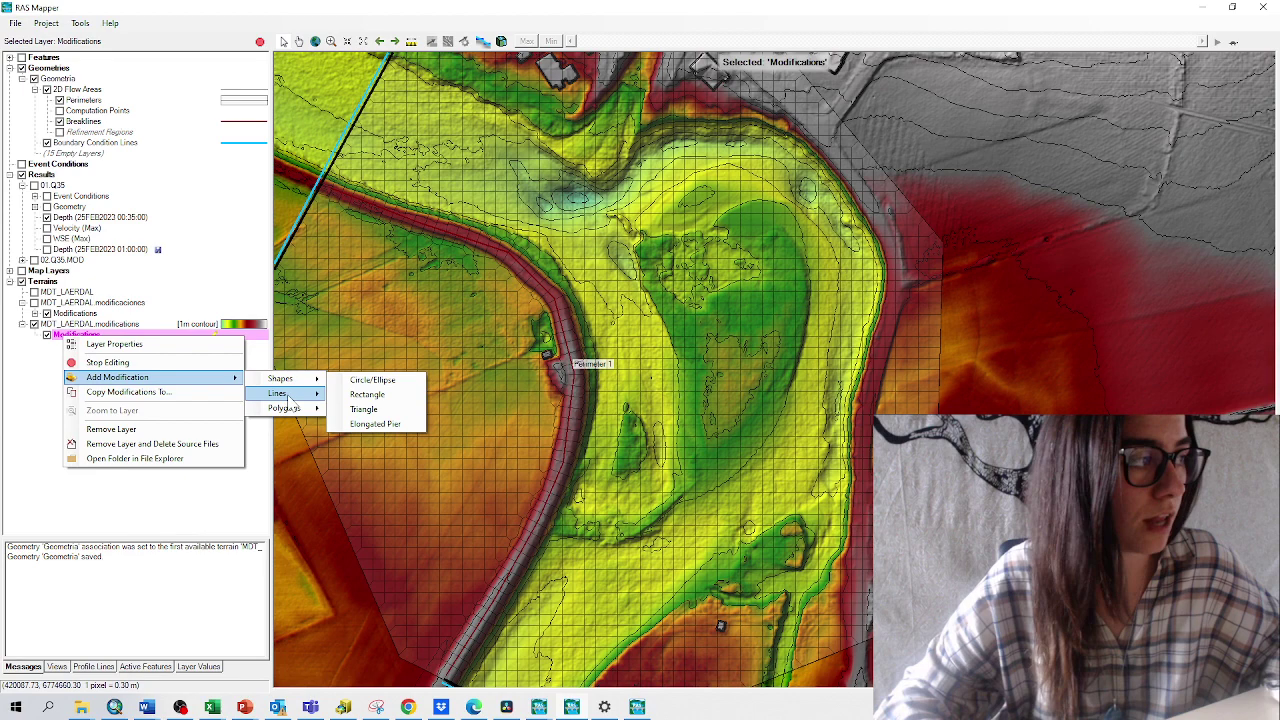
click(350, 395)
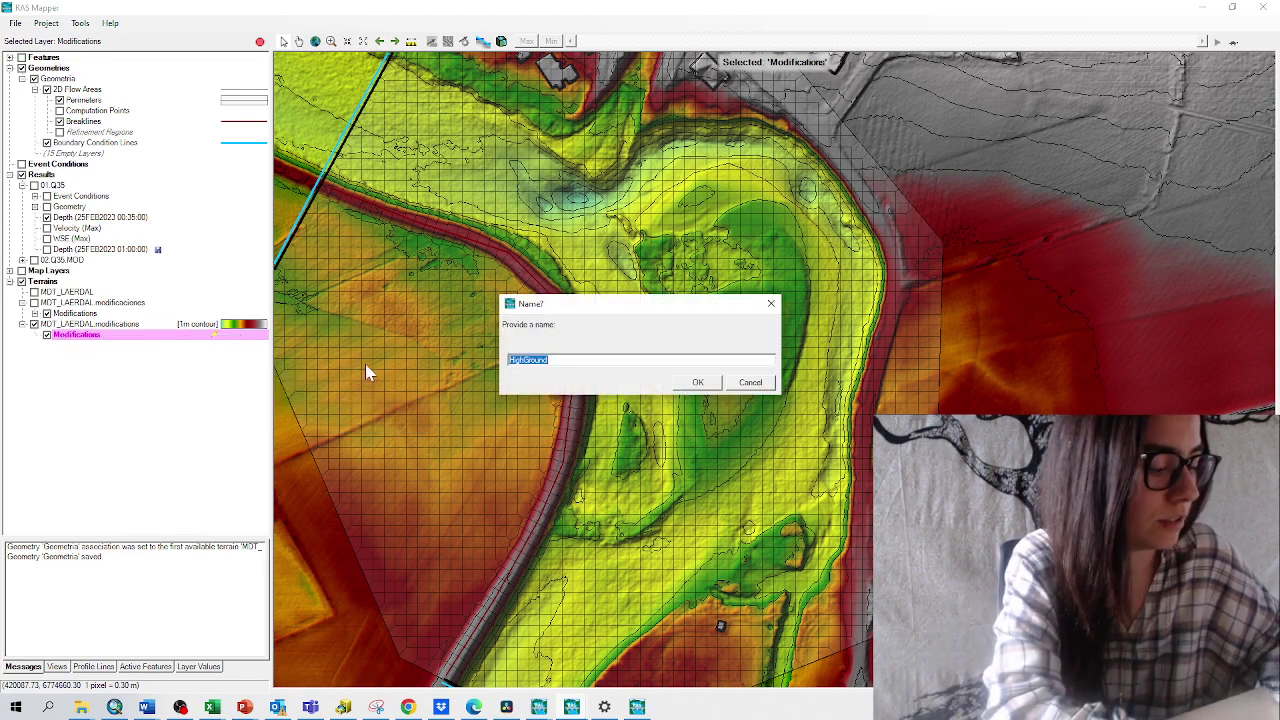
text(Wall)
key(Return)
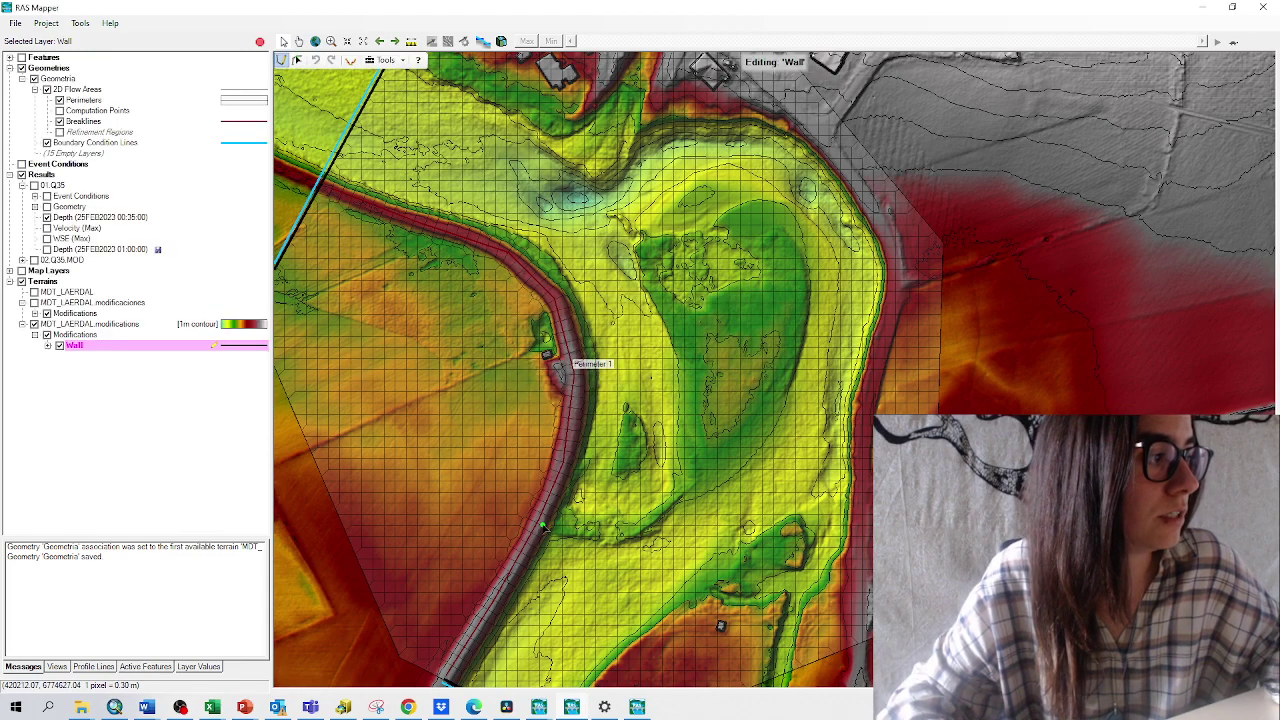
Trace the wall from the river bank east across the floodplain, then northeast toward the island
click(538, 521)
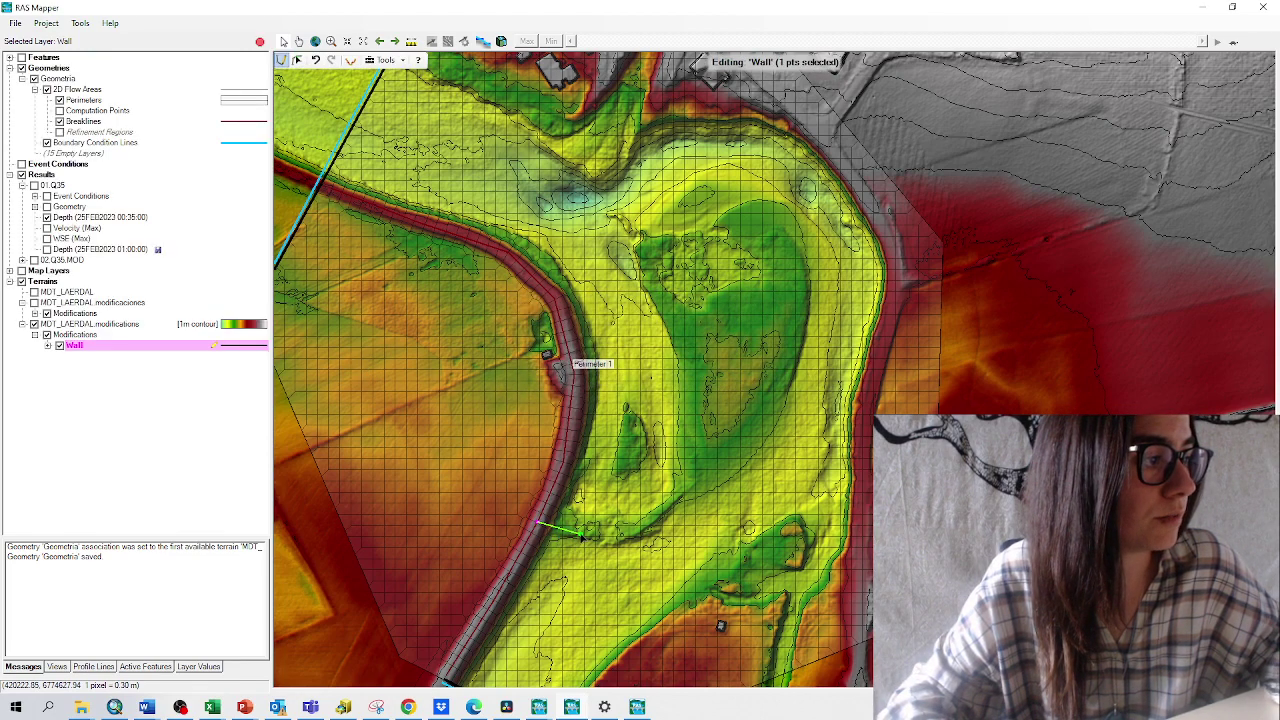
click(585, 535)
click(632, 534)
click(661, 517)
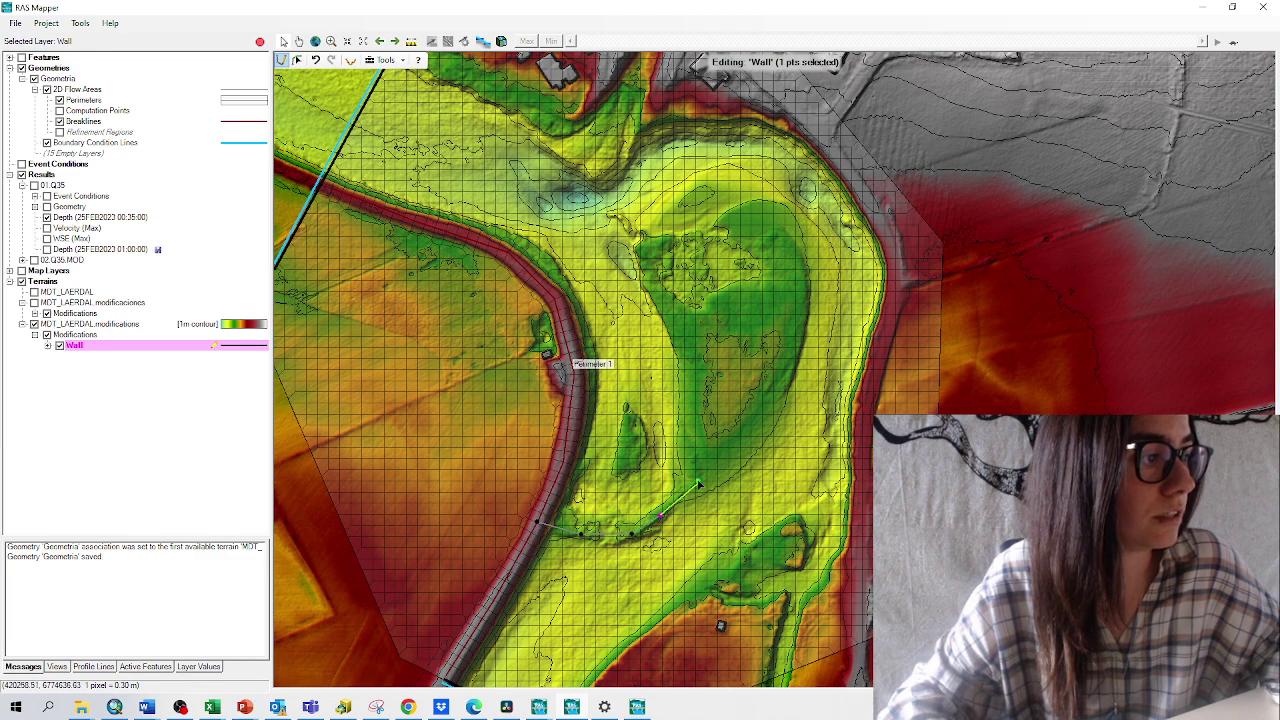
click(701, 476)
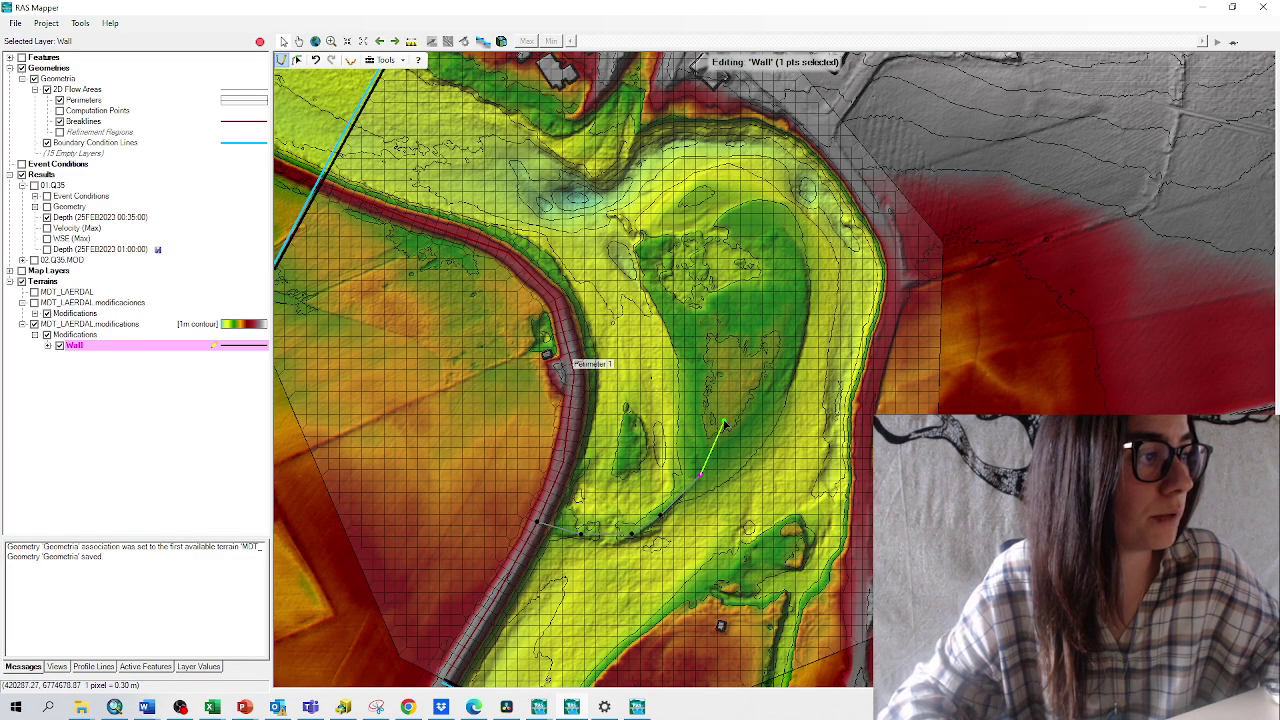
Finish the wall line and enter a 5 m top width, left side slope 1, and 20
double_click(724, 427)
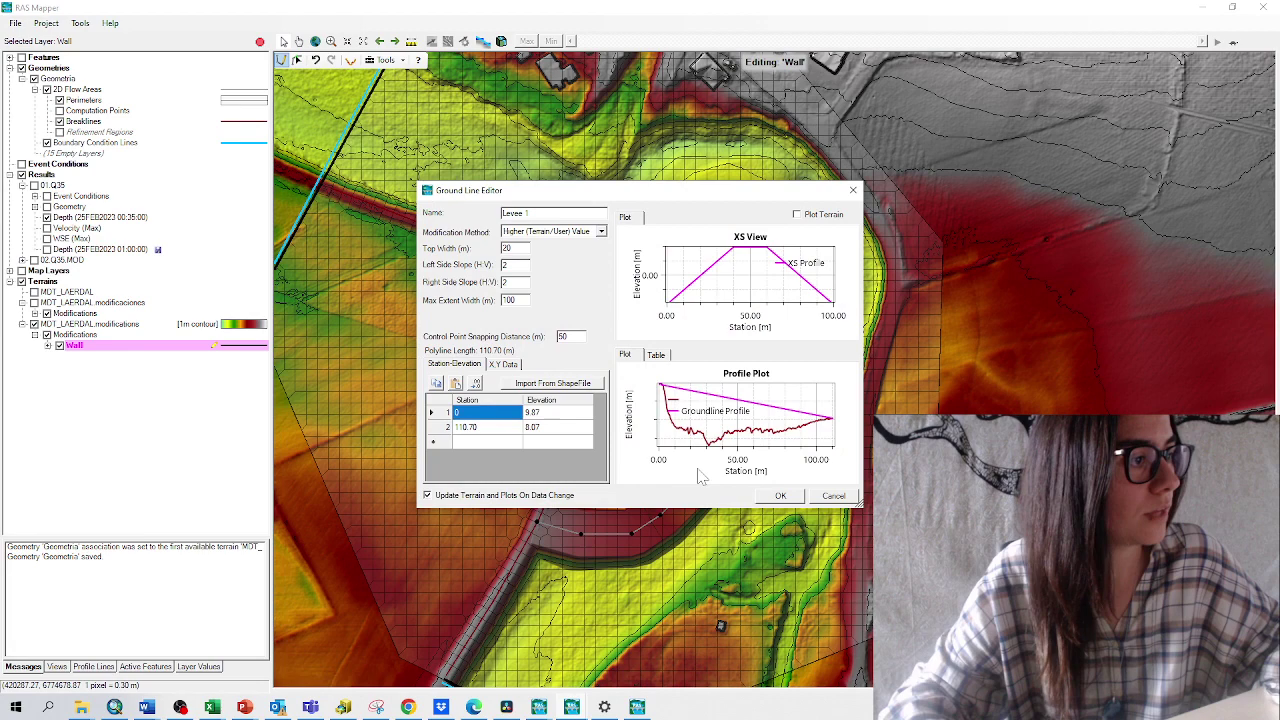
drag(749, 190, 363, 374)
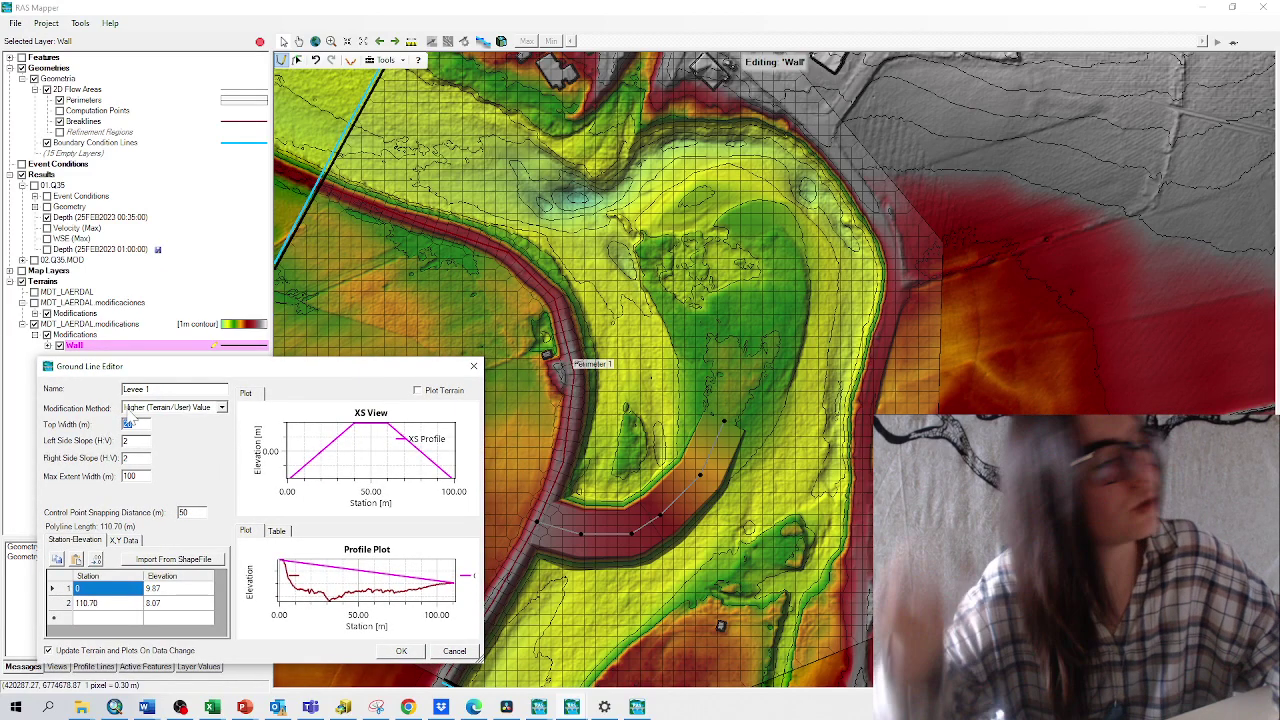
text(5)
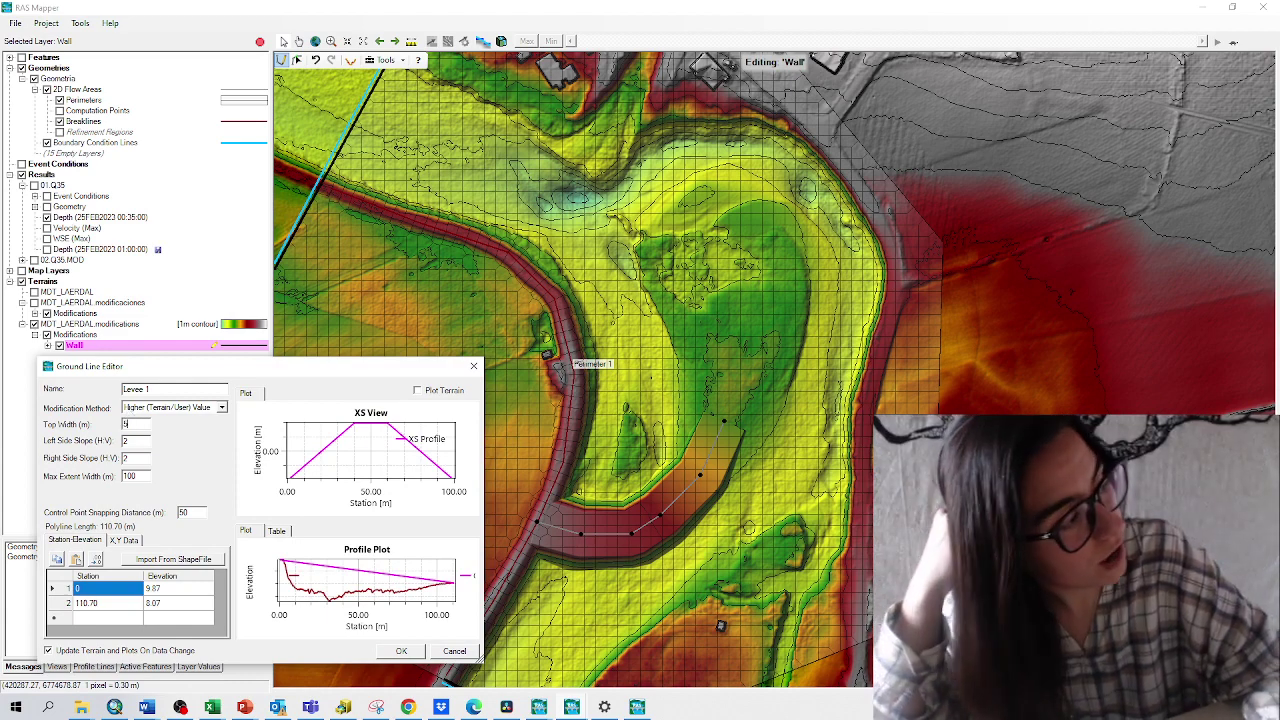
key(Tab)
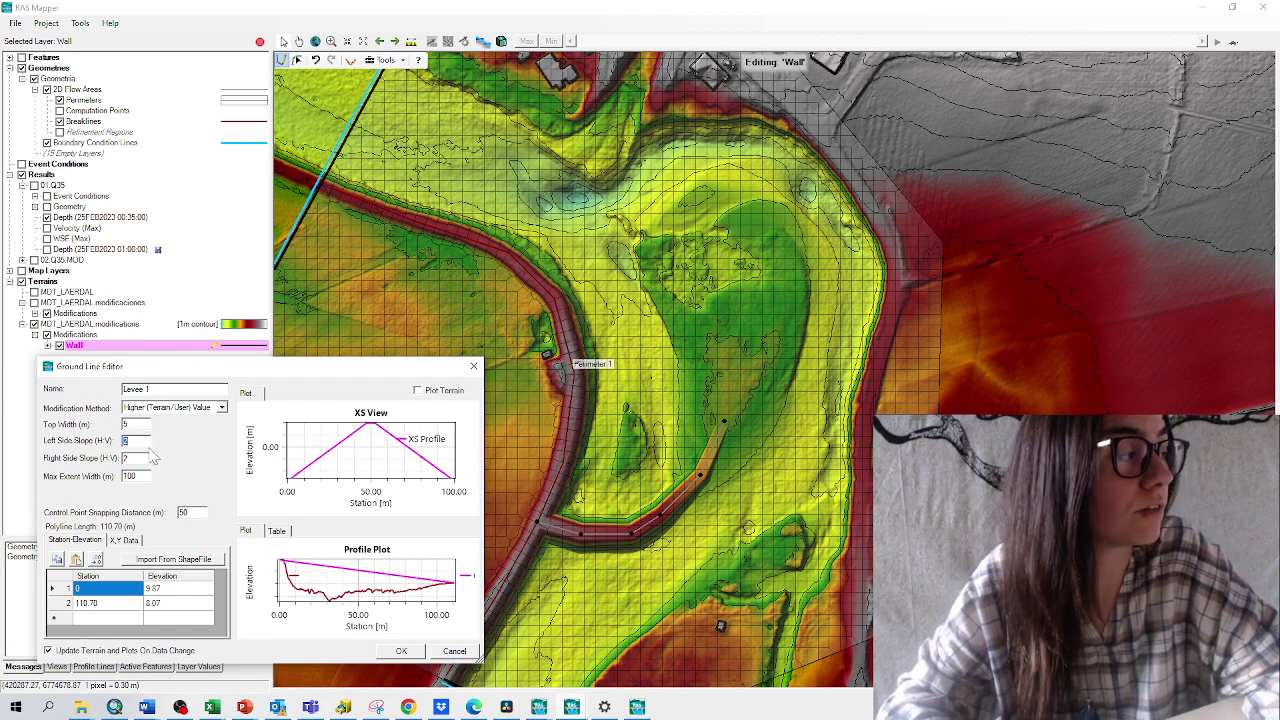
text(1)
key(Tab)
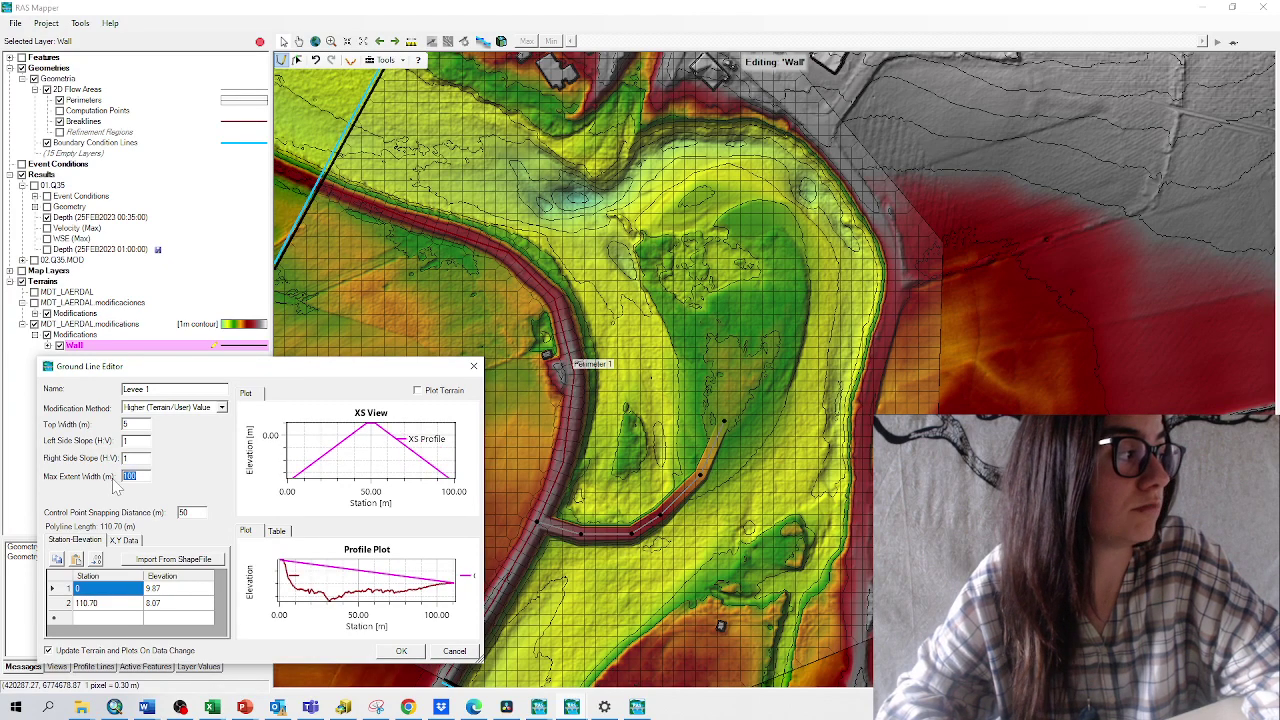
text(20)
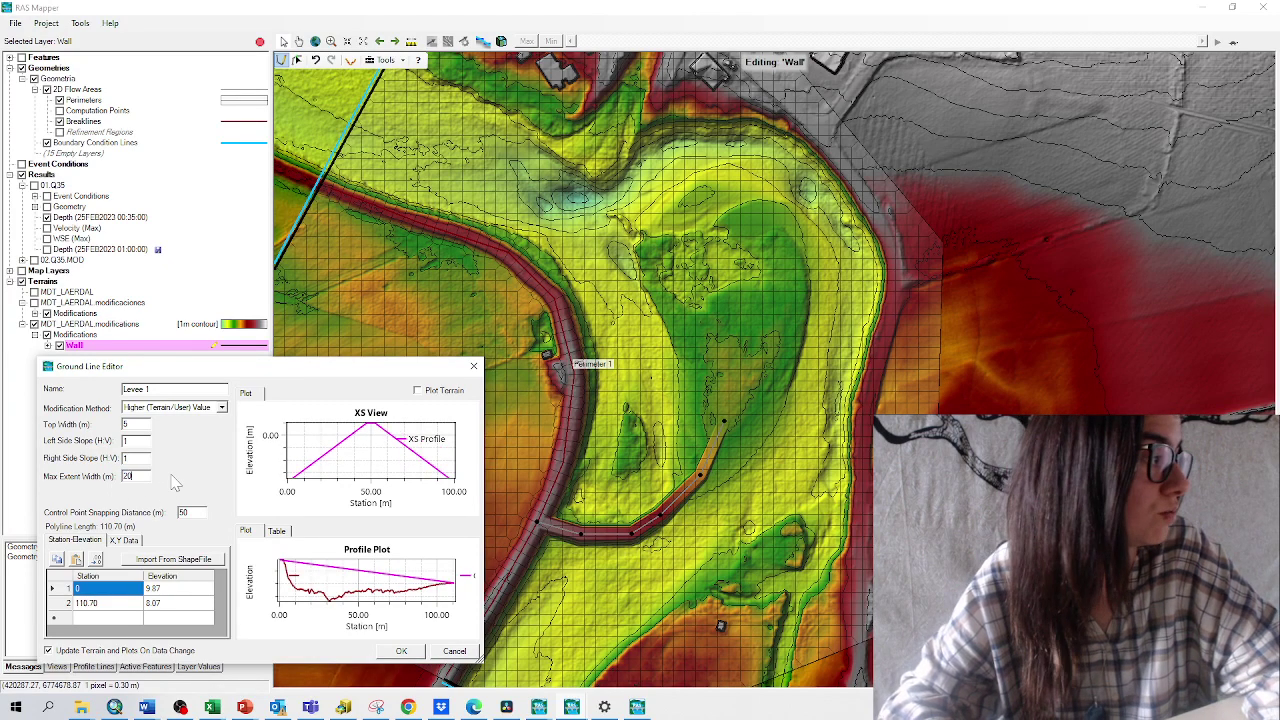
Set the wall to Higher (Terrain/User) Value with a 100 m maximum extent width
click(168, 408)
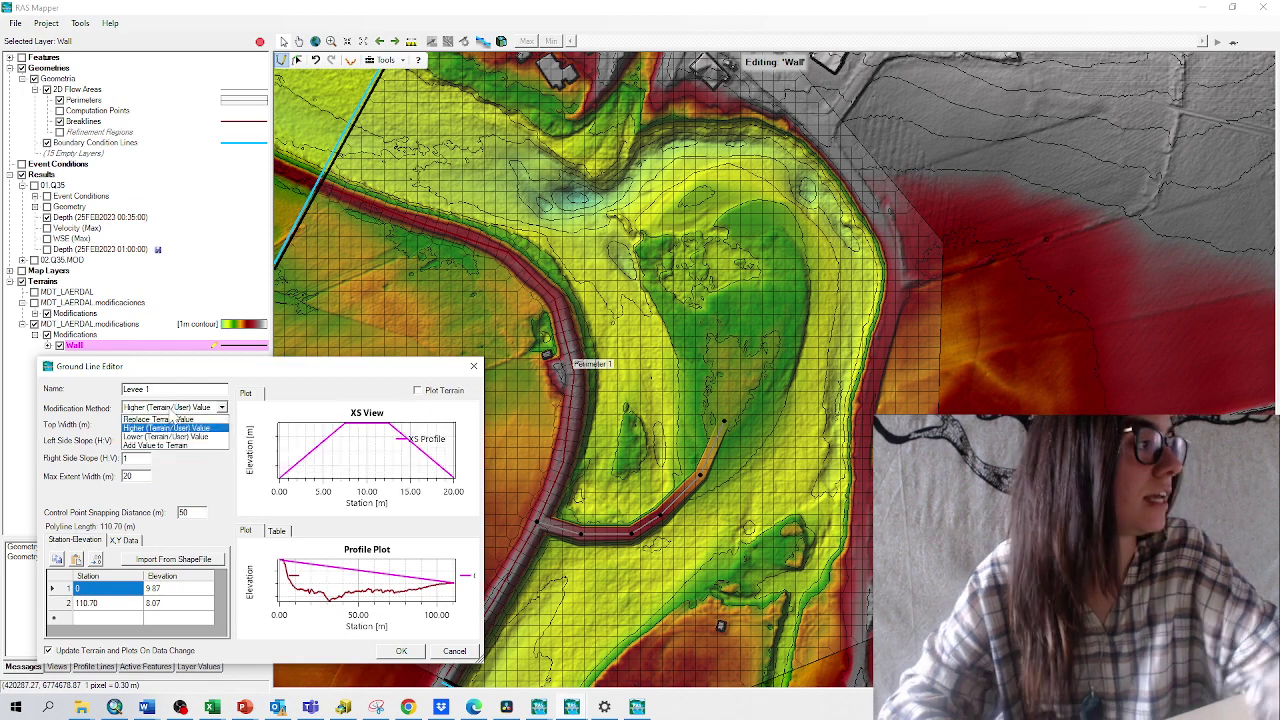
click(168, 428)
mouse_move(318, 470)
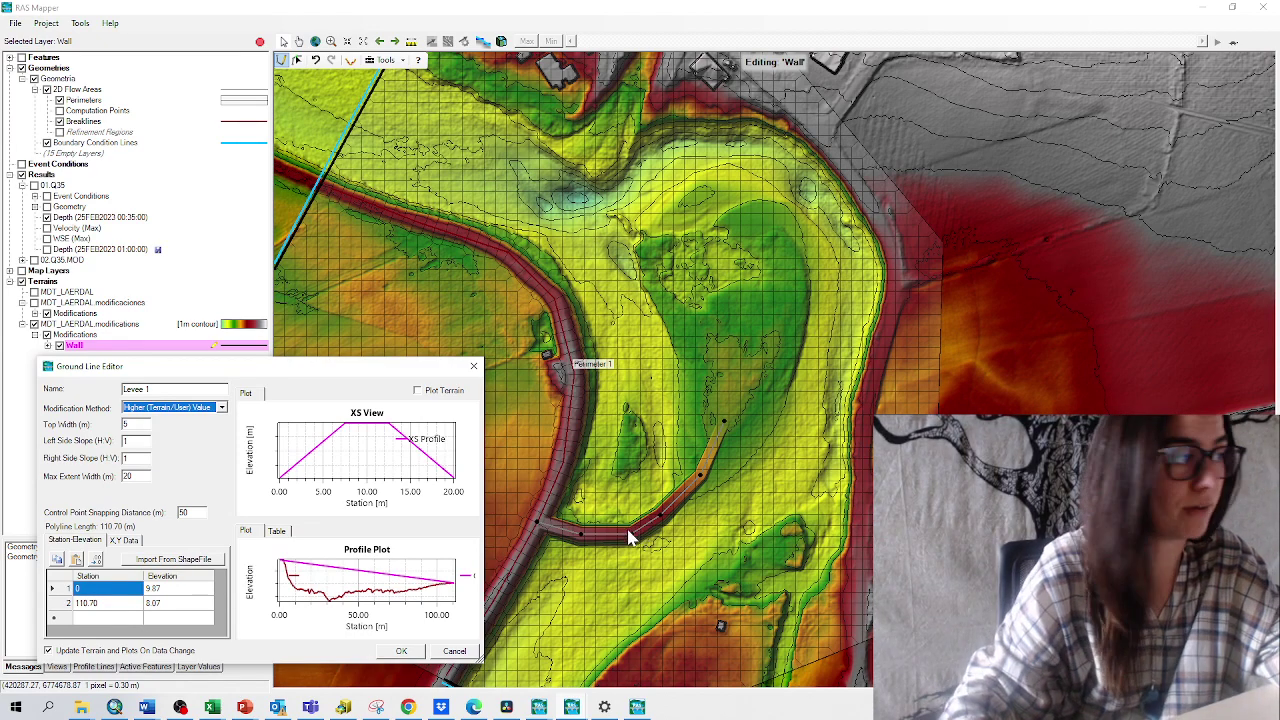
click(157, 410)
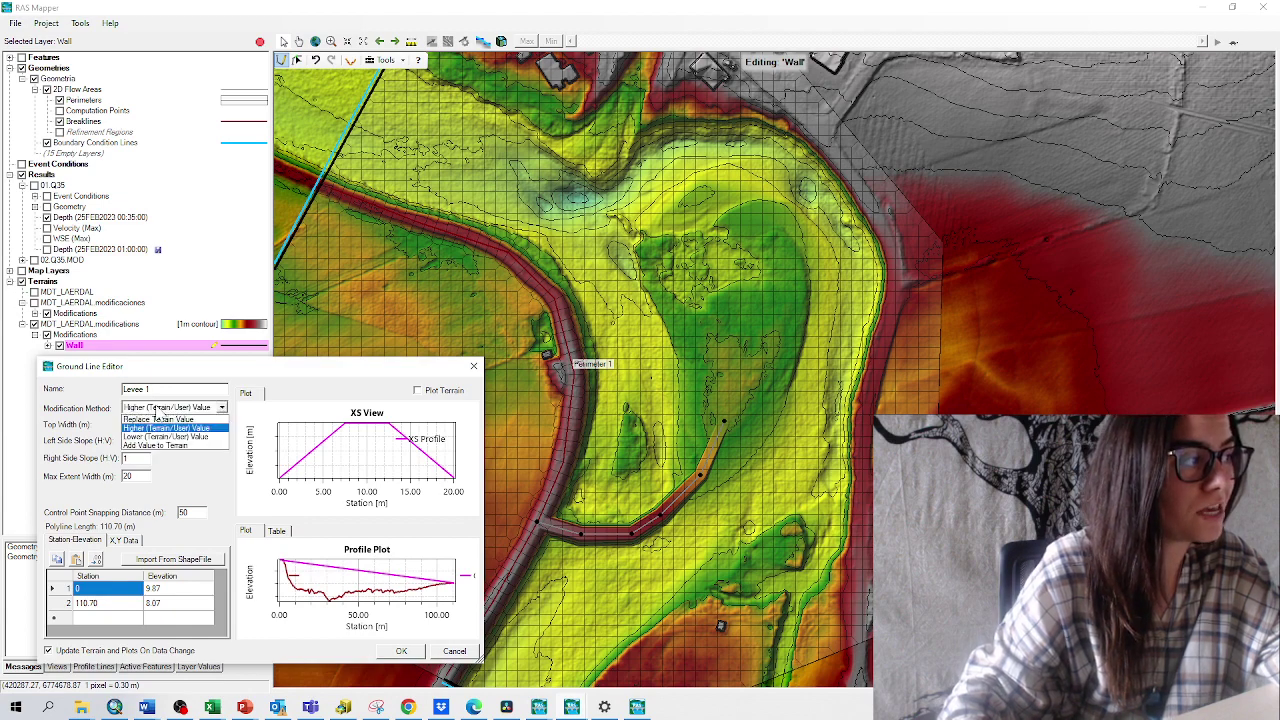
click(155, 419)
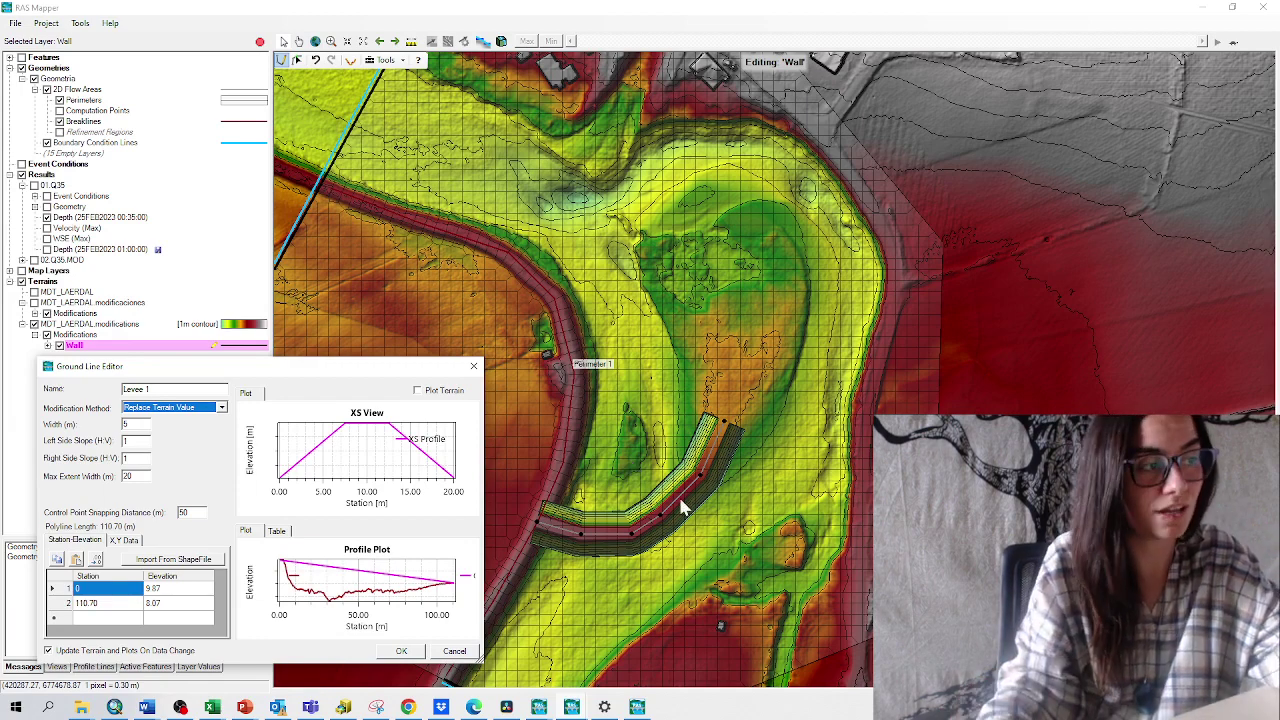
double_click(128, 477)
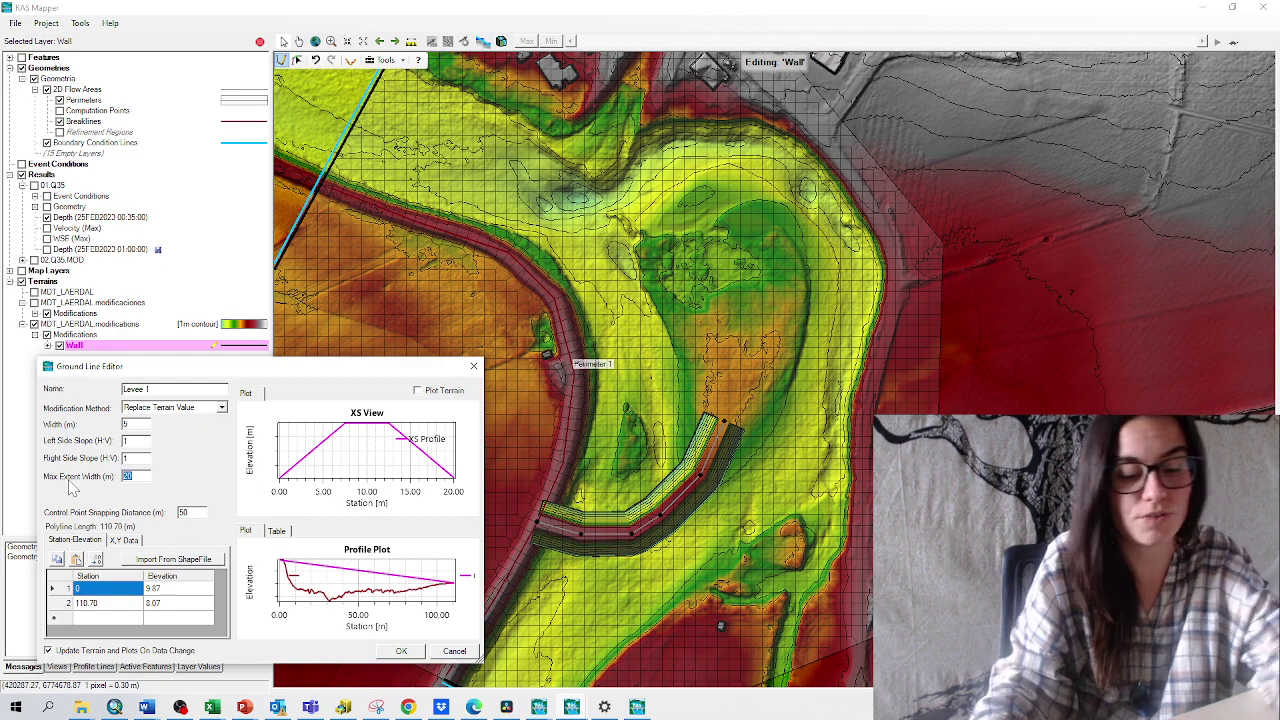
text(100)
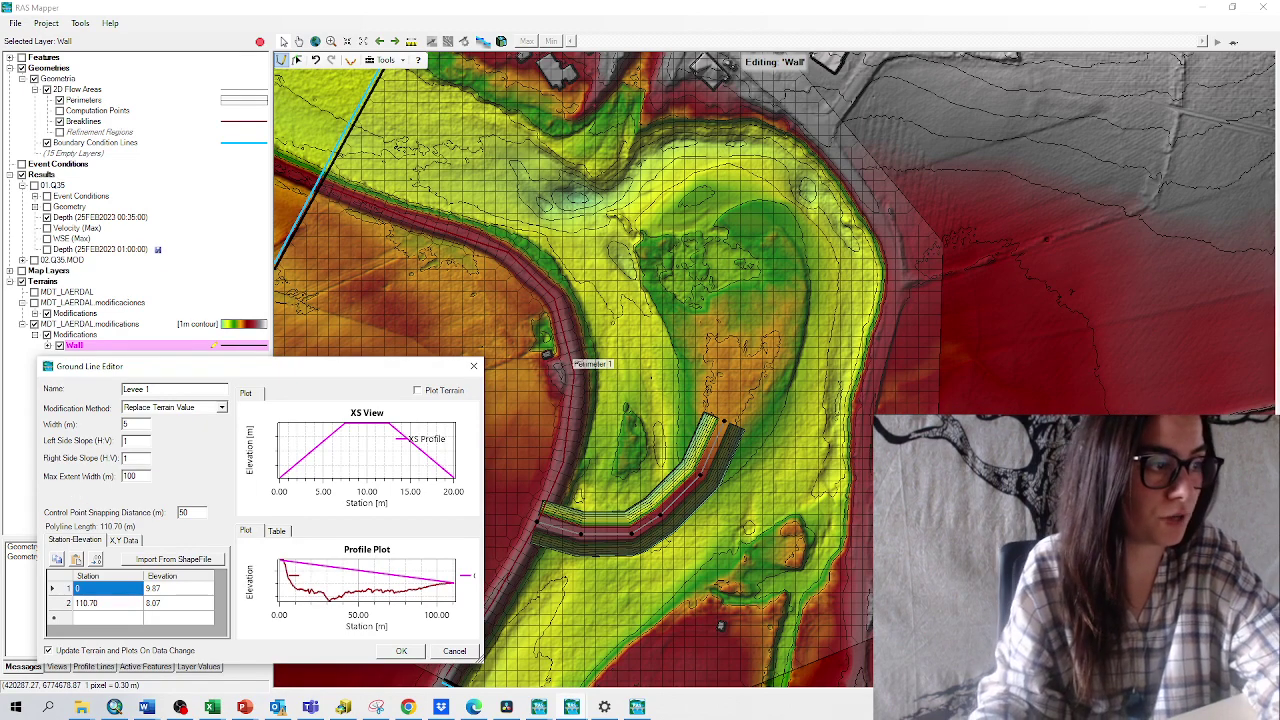
click(140, 458)
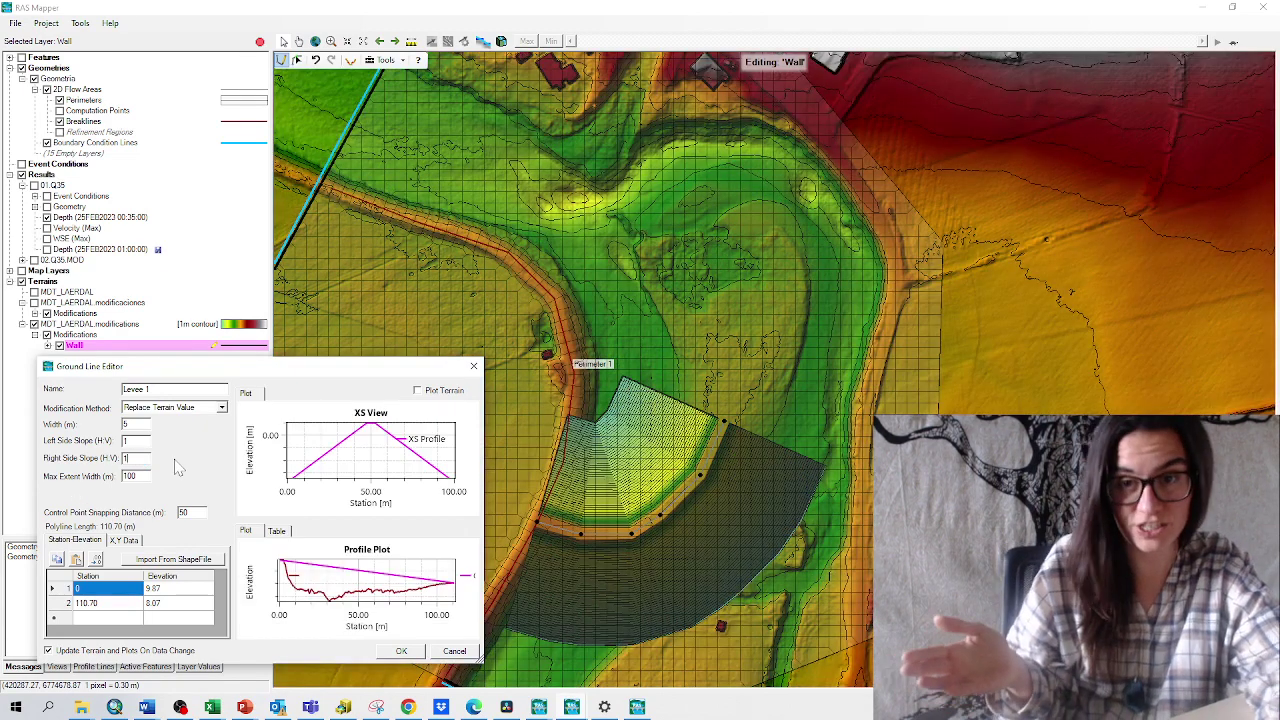
click(176, 413)
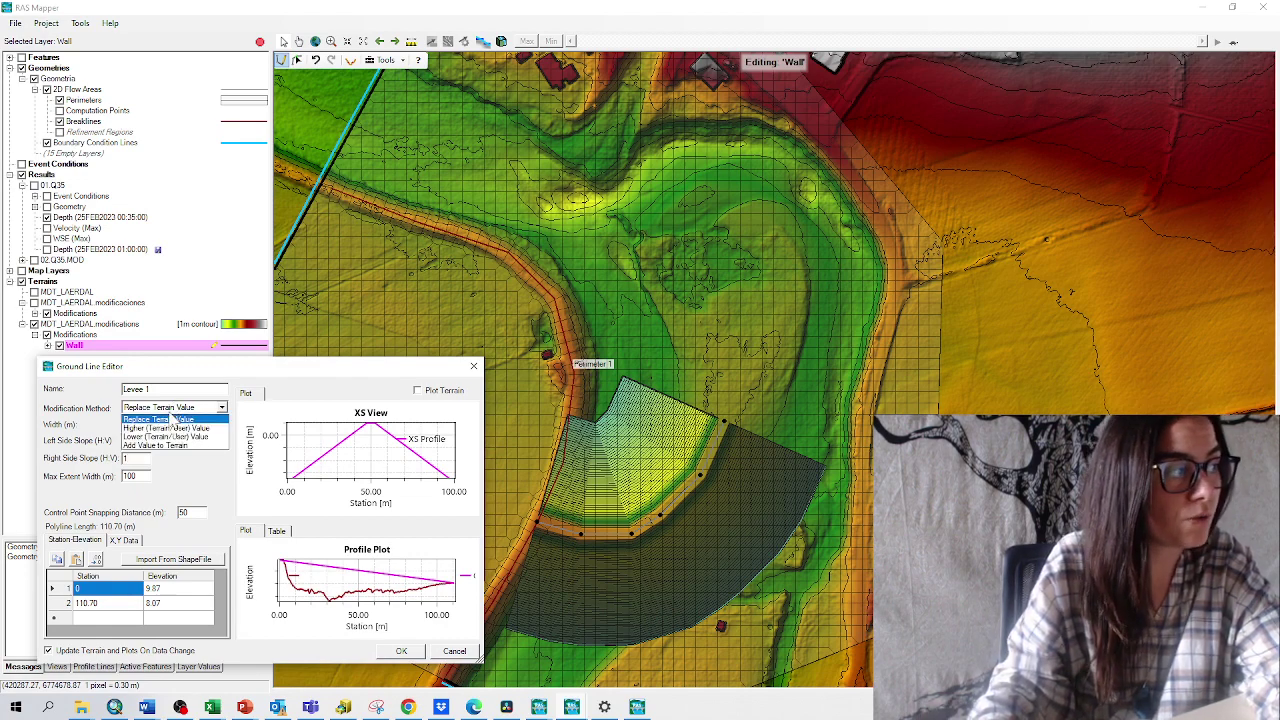
click(168, 428)
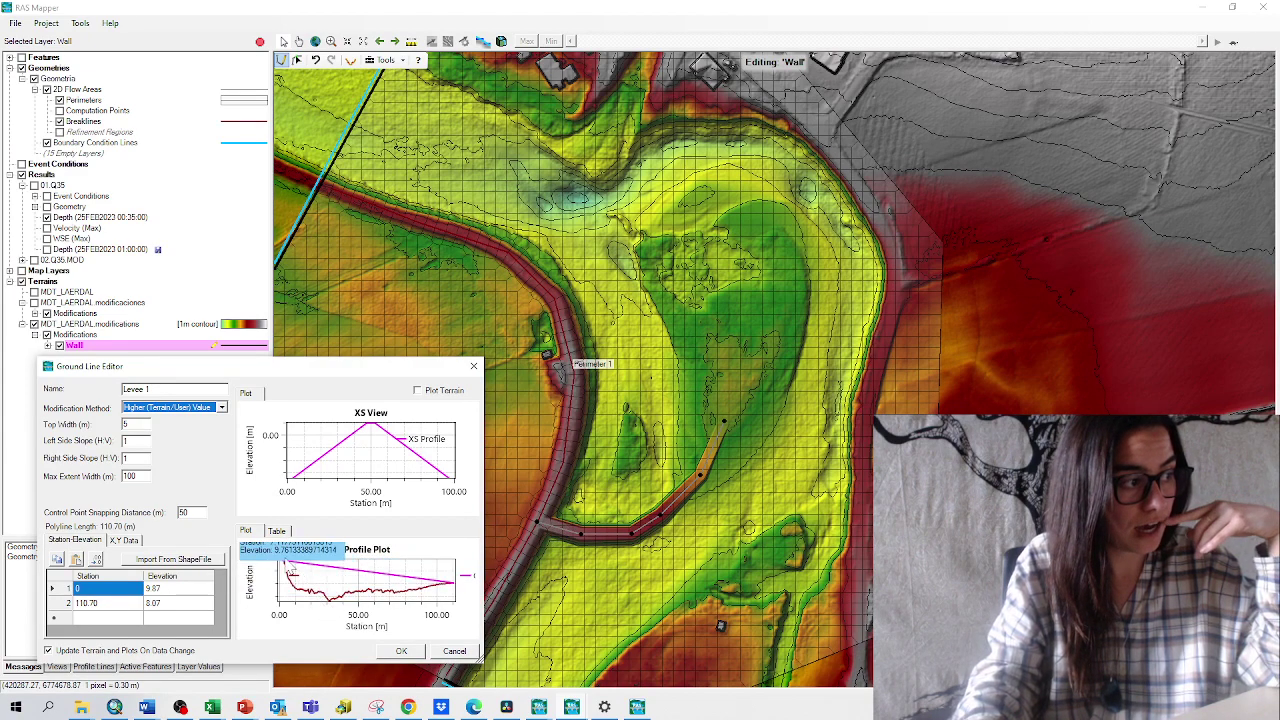
Change the first point's elevation from 9.87 to 12 and apply the wall settings
click(168, 590)
click(168, 592)
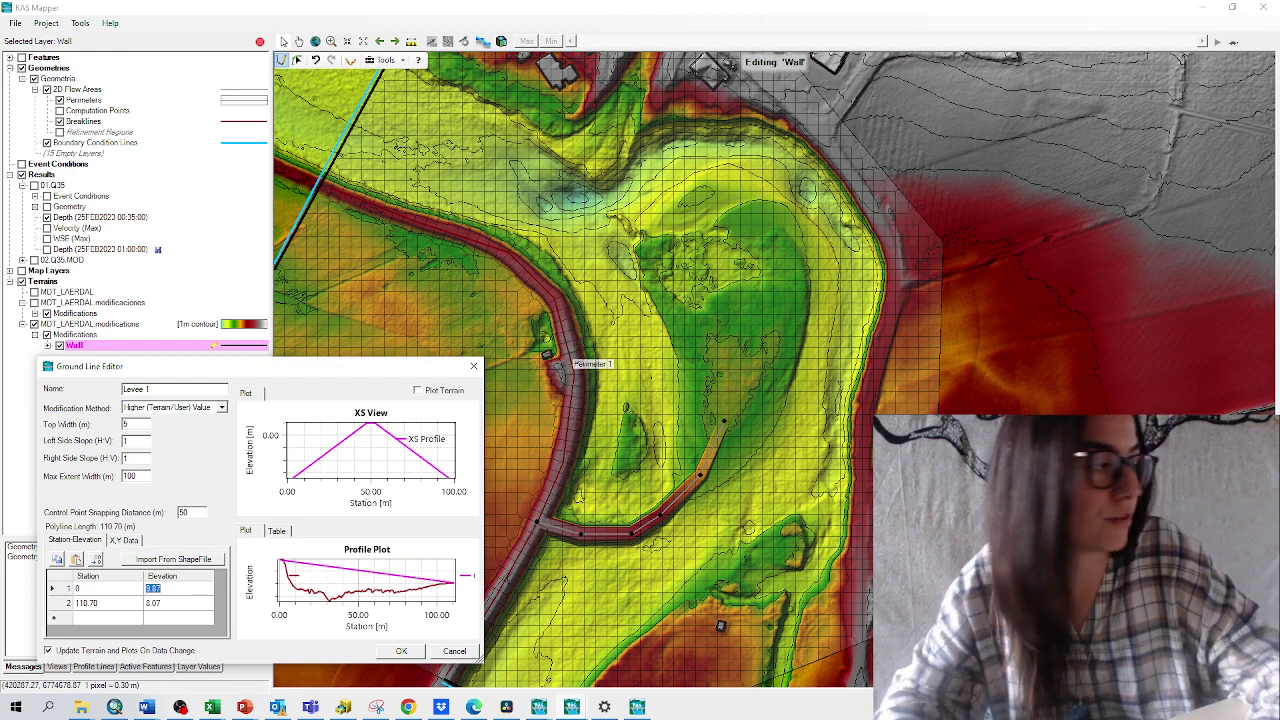
text(12)
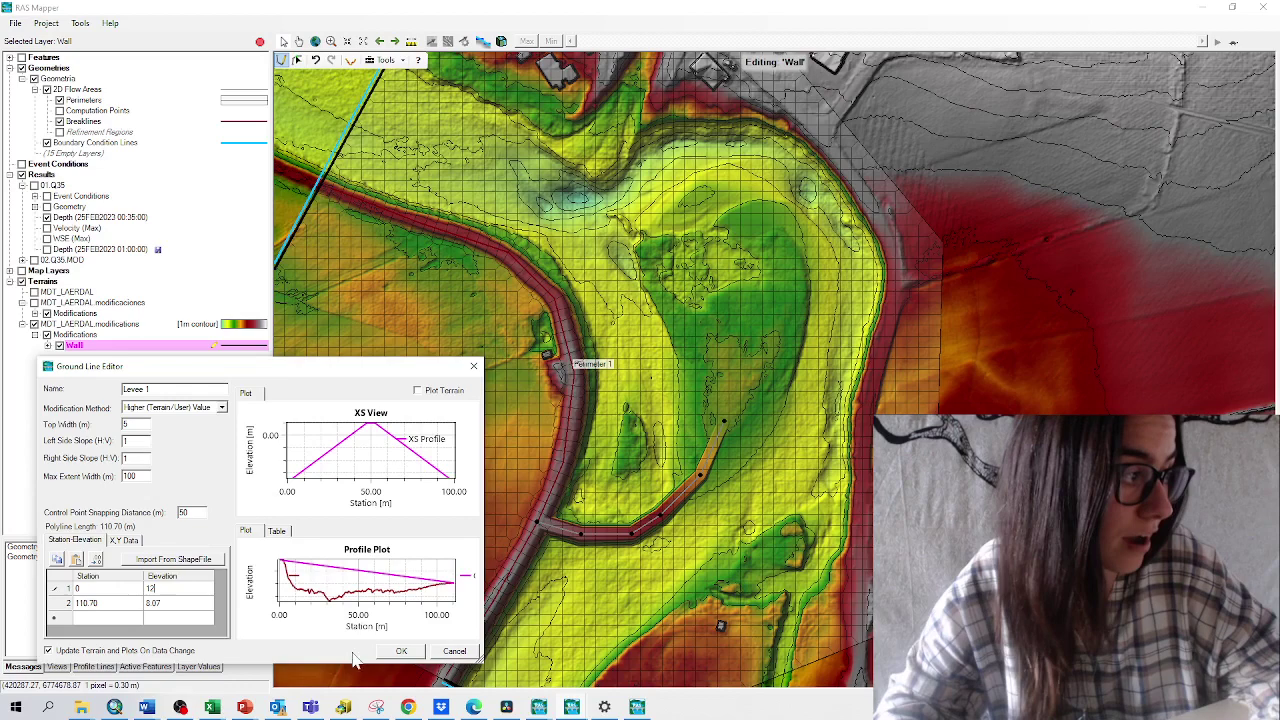
click(197, 604)
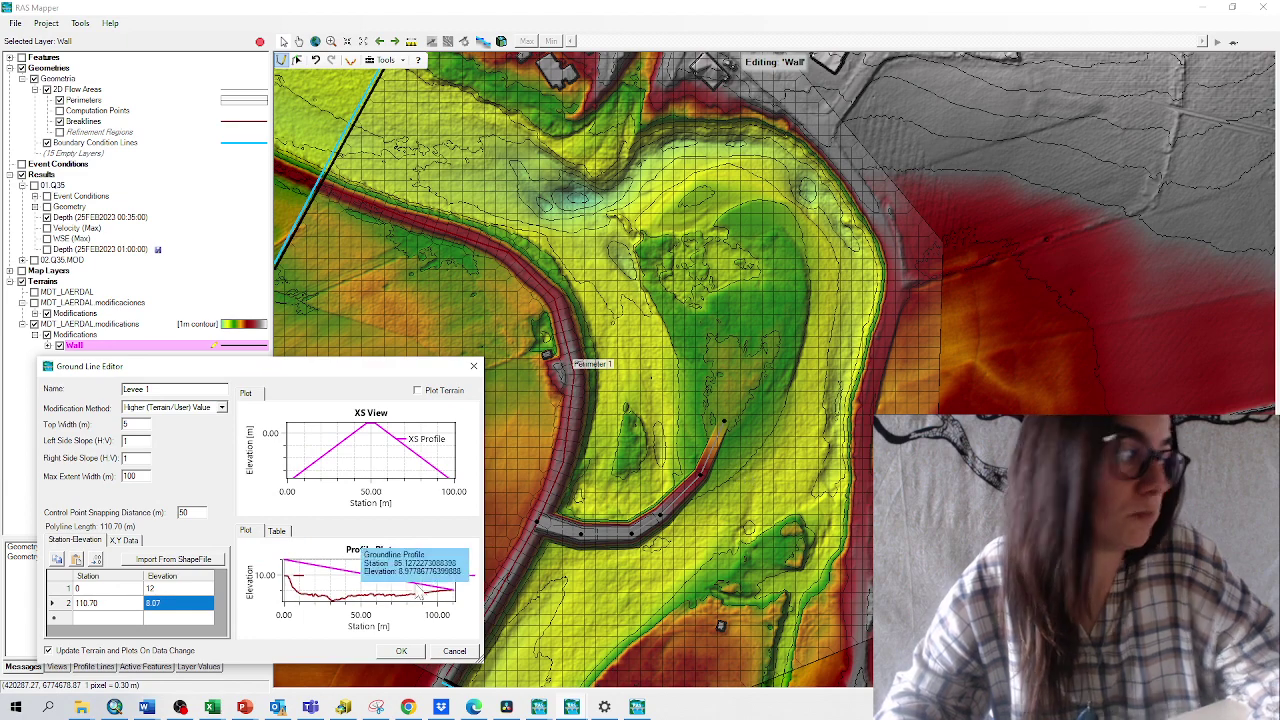
click(396, 651)
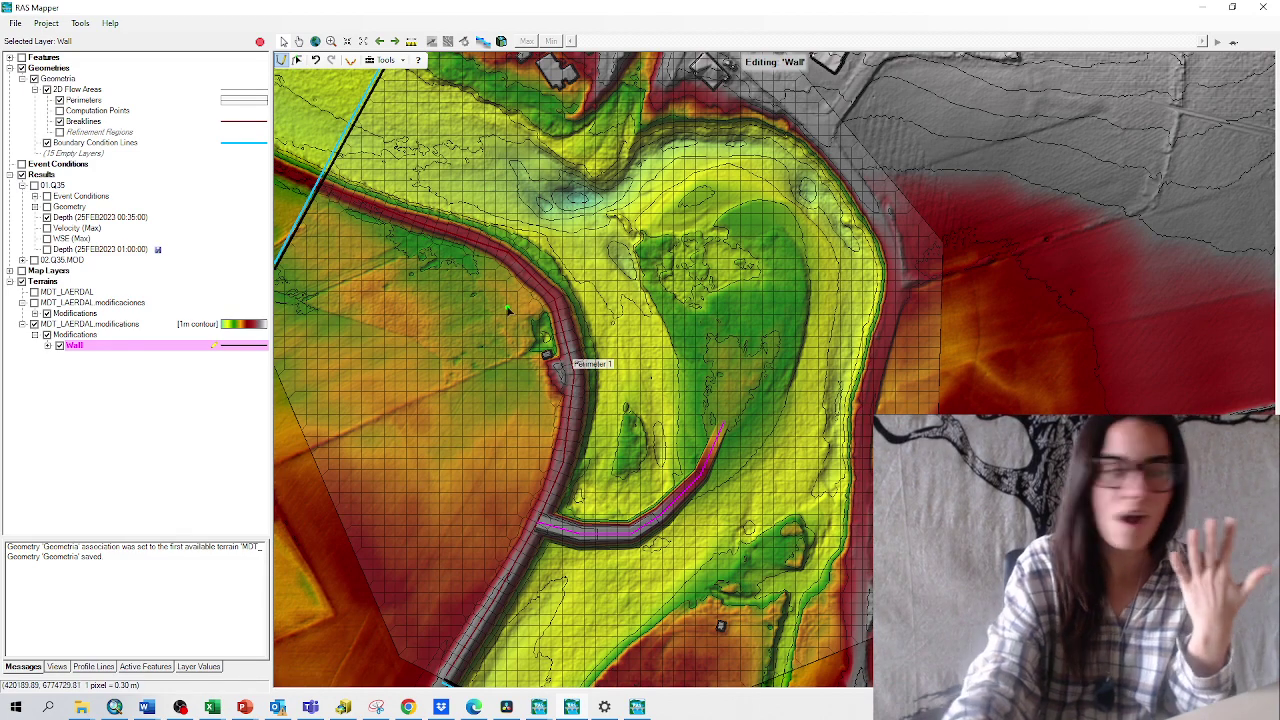
Add a channel line modification named River under Modifications
click(76, 335)
right_click(76, 335)
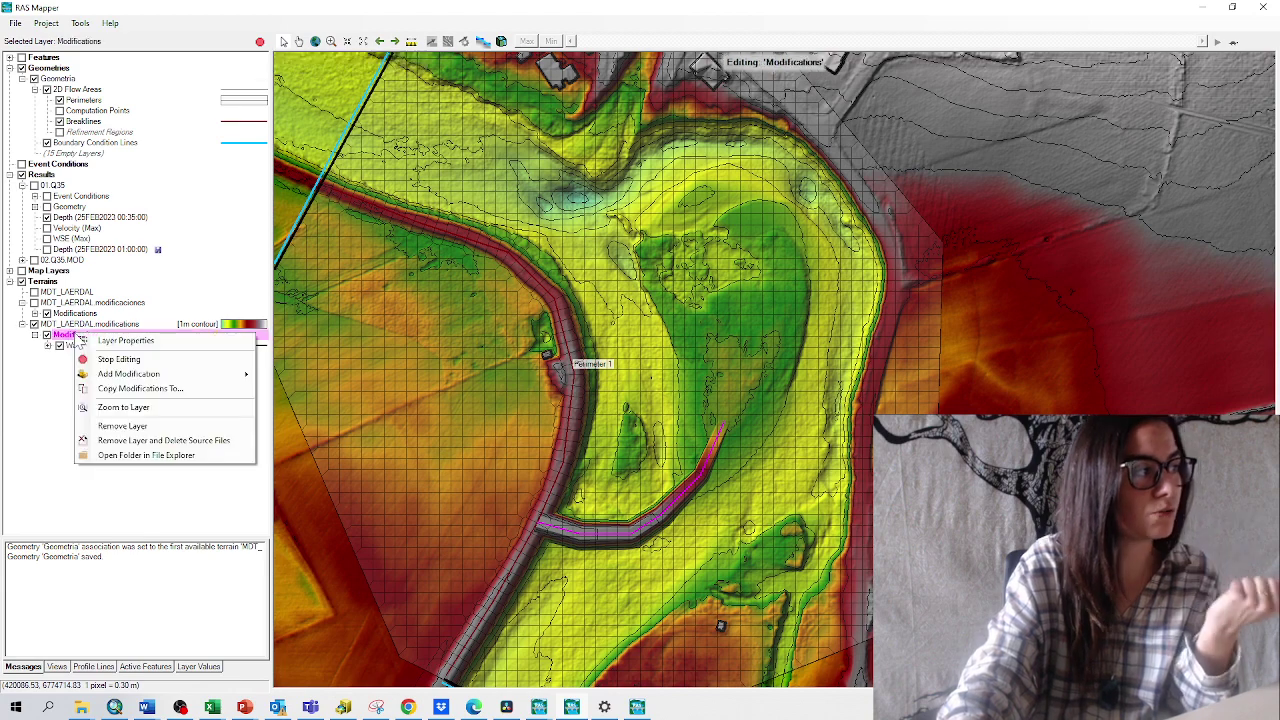
mouse_move(130, 374)
mouse_move(292, 390)
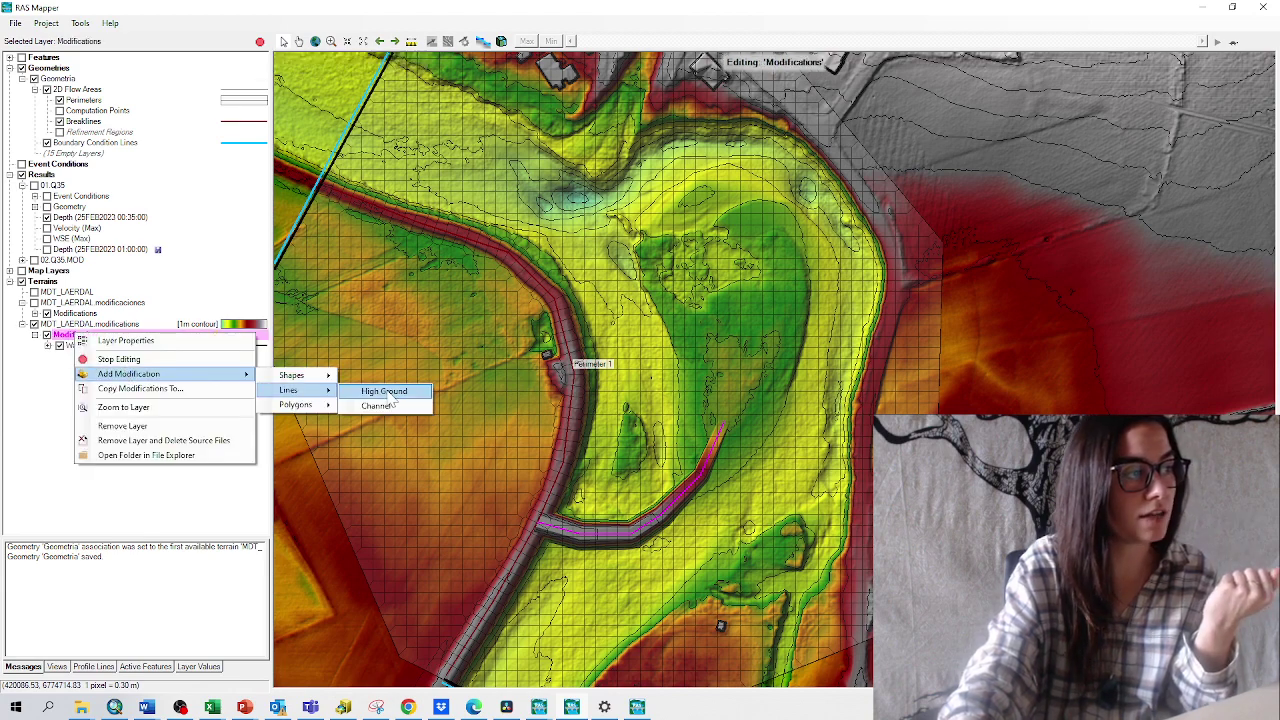
click(388, 408)
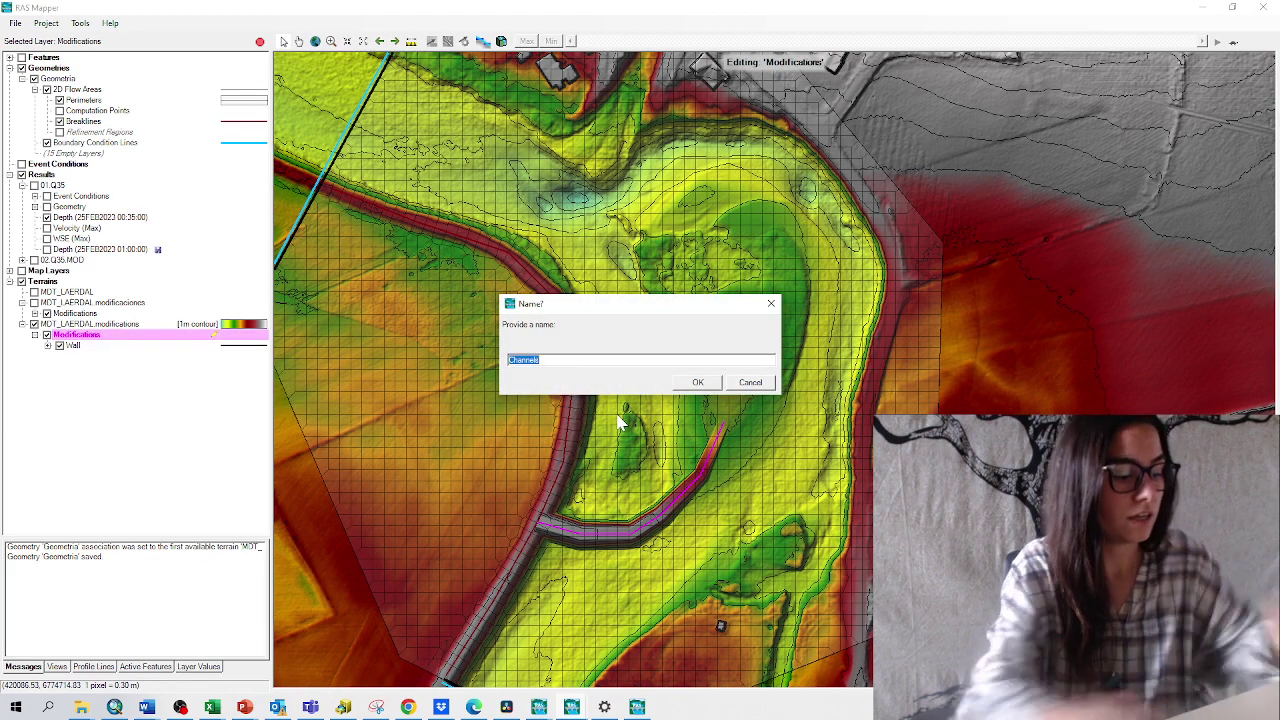
text(River)
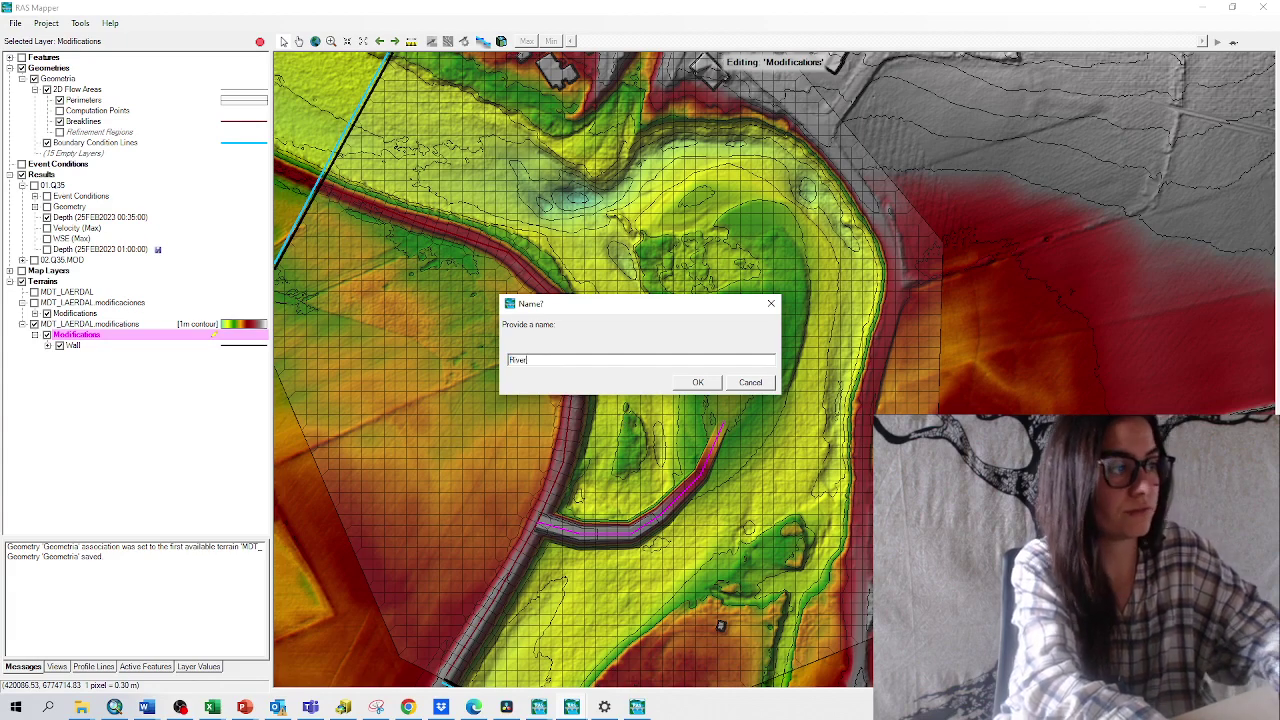
key(Return)
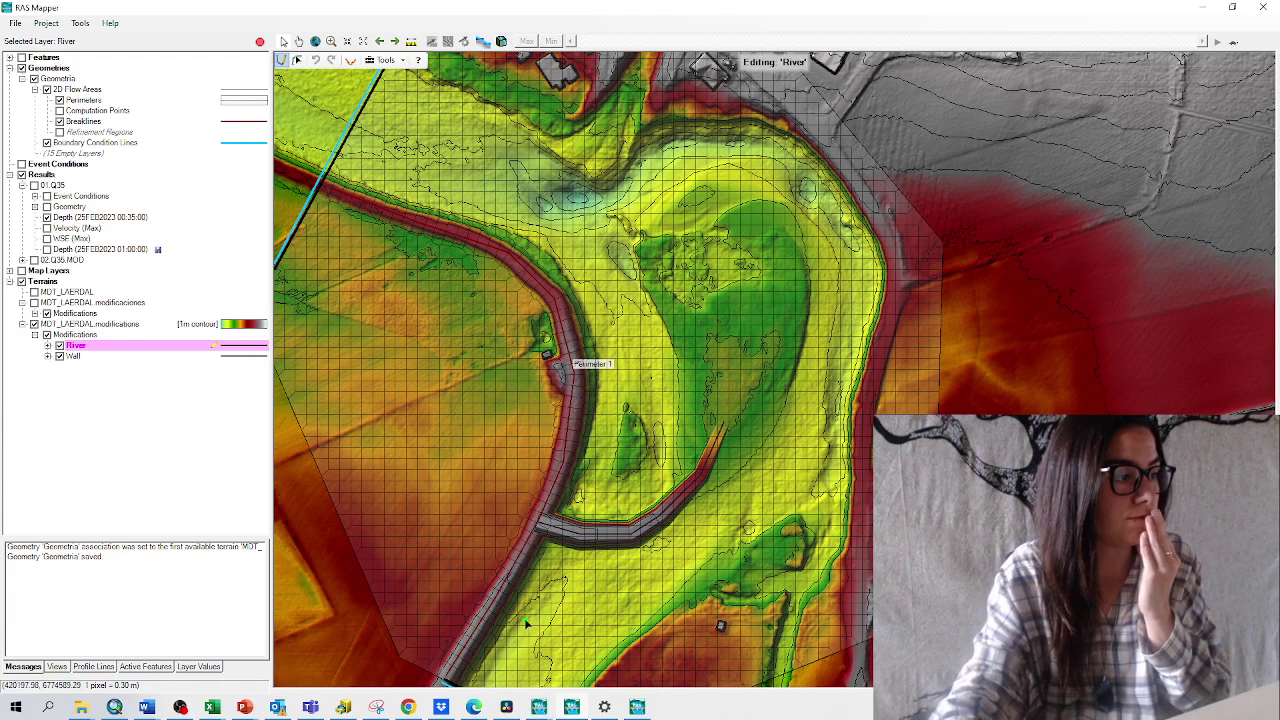
Draw the River channel line northward through five points west of the river bend
click(526, 620)
click(465, 540)
click(420, 426)
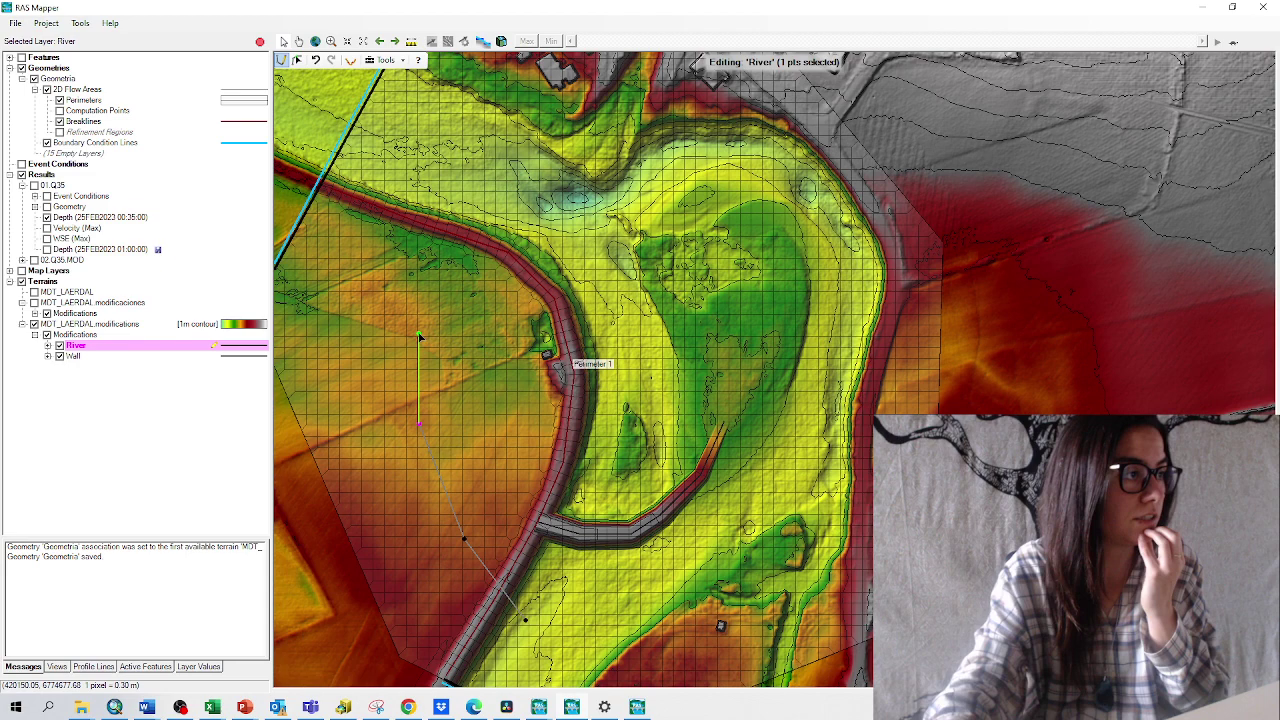
click(410, 300)
double_click(442, 192)
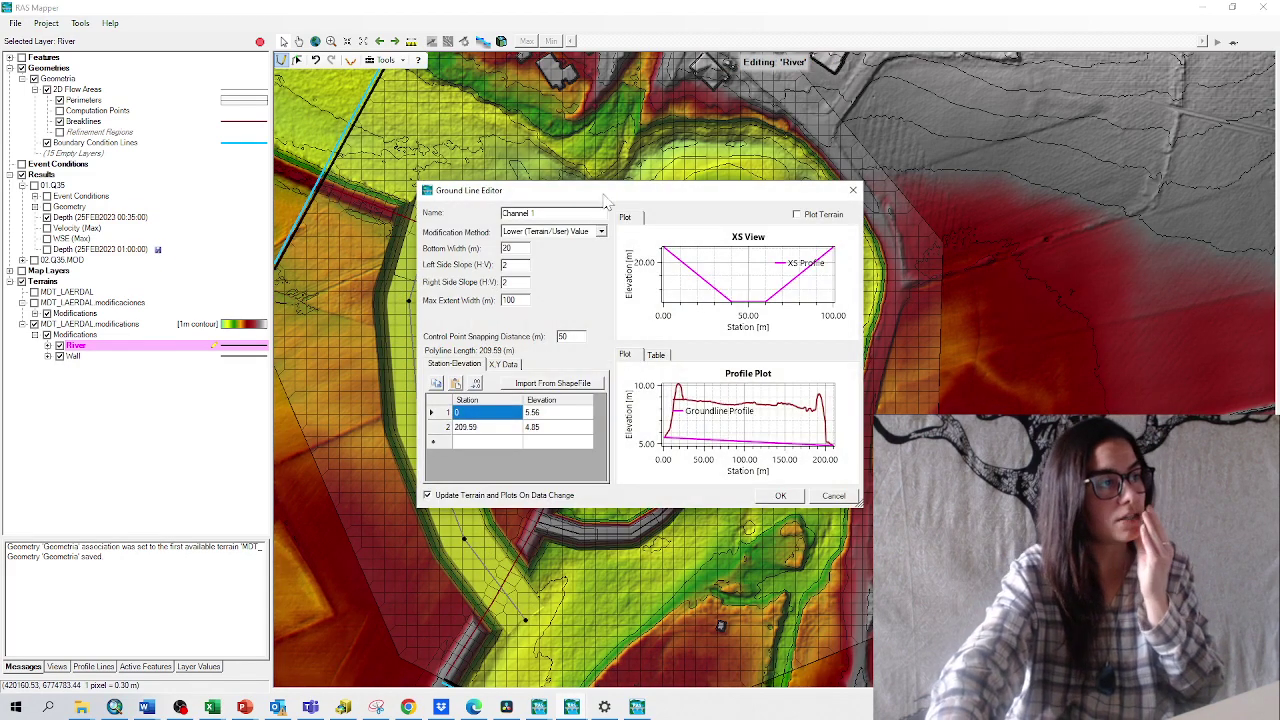
Settle the River channel on Lower (Terrain/User) Value, keeping 20 m bottom width and 2:1 slopes
drag(618, 196, 954, 172)
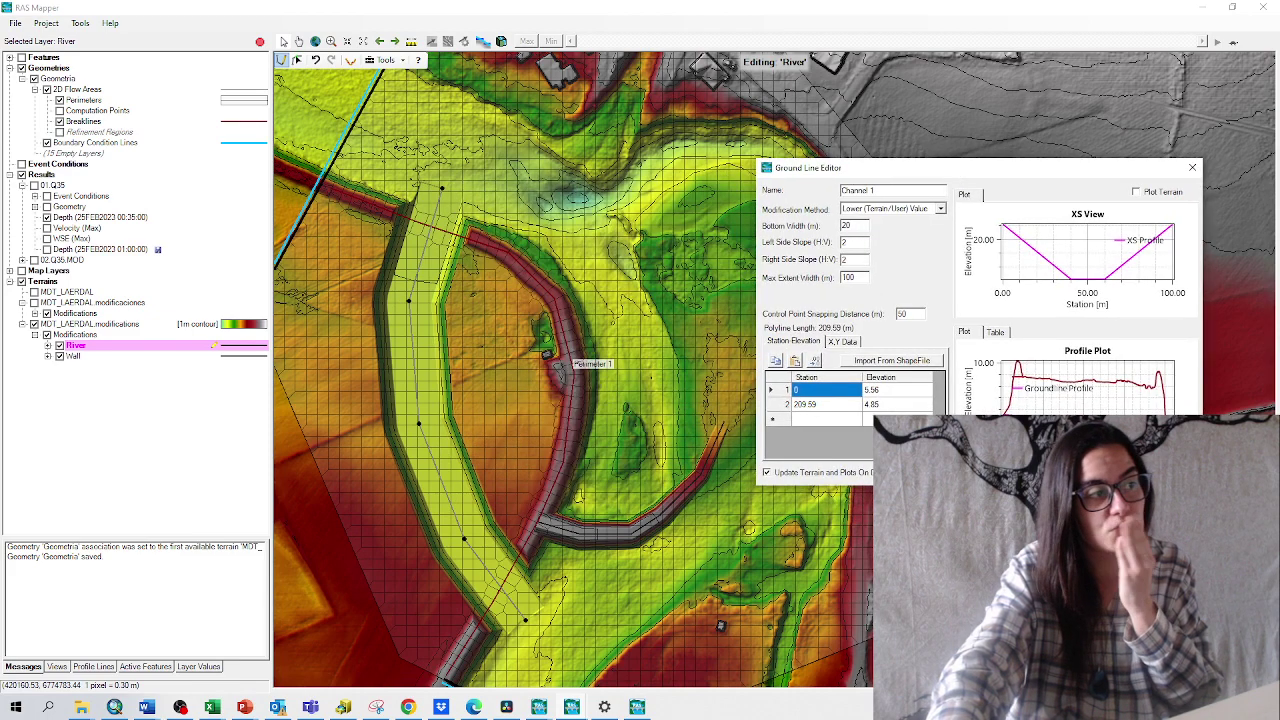
click(857, 211)
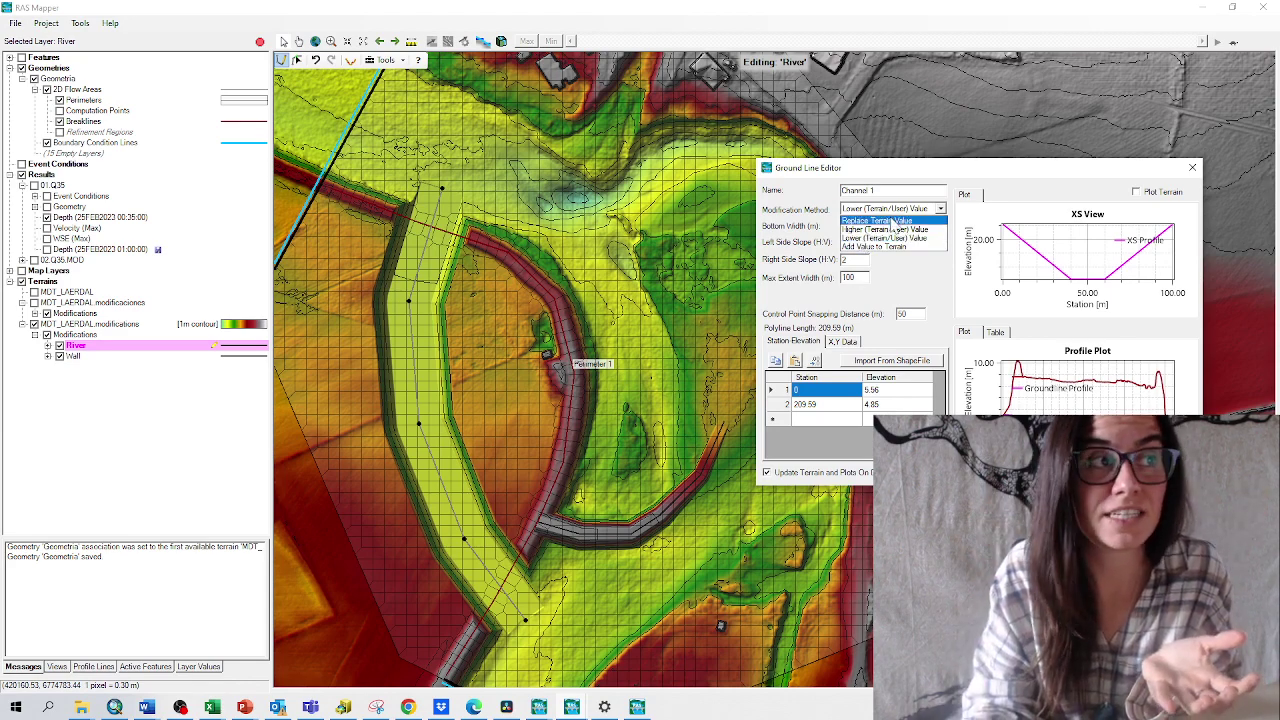
click(889, 220)
click(856, 277)
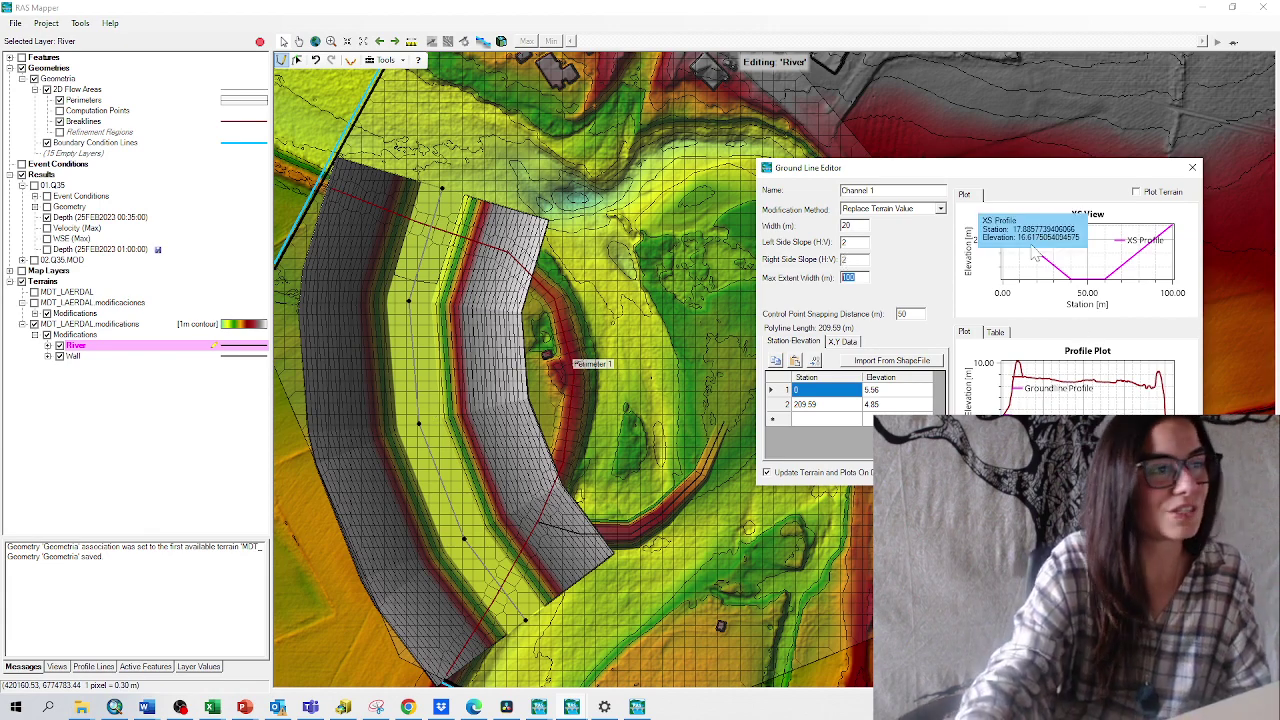
click(918, 210)
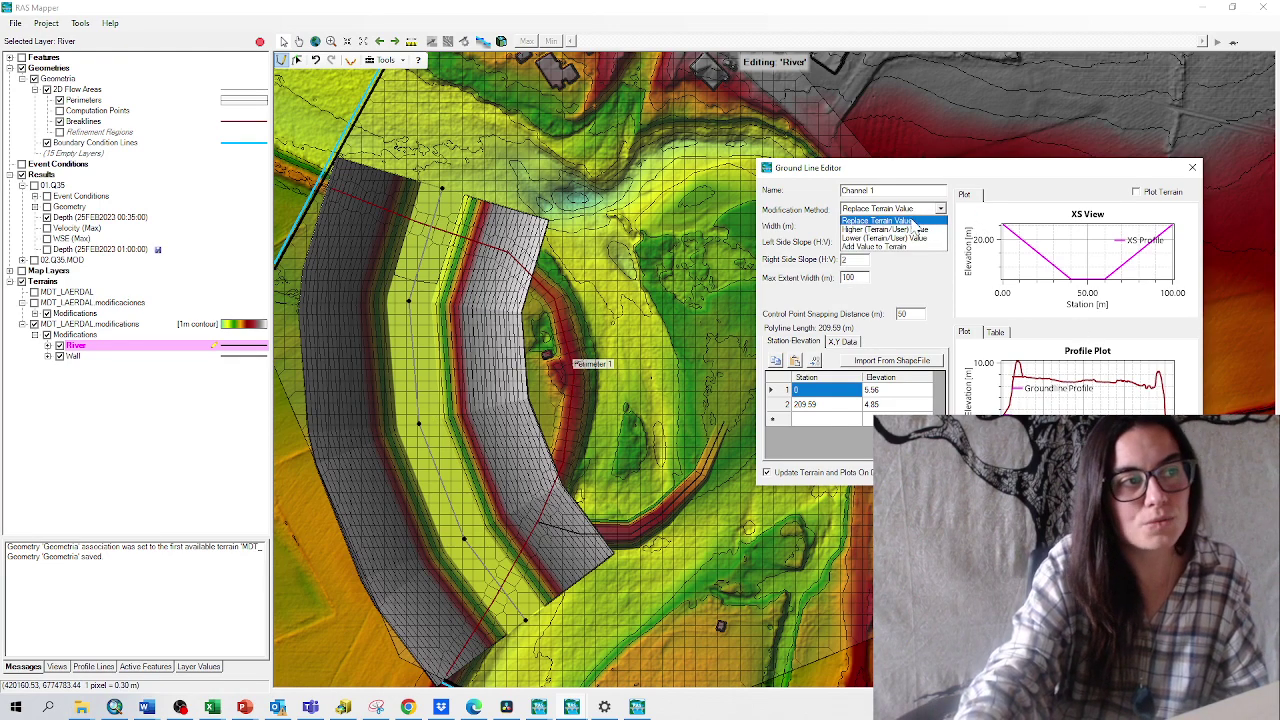
click(912, 238)
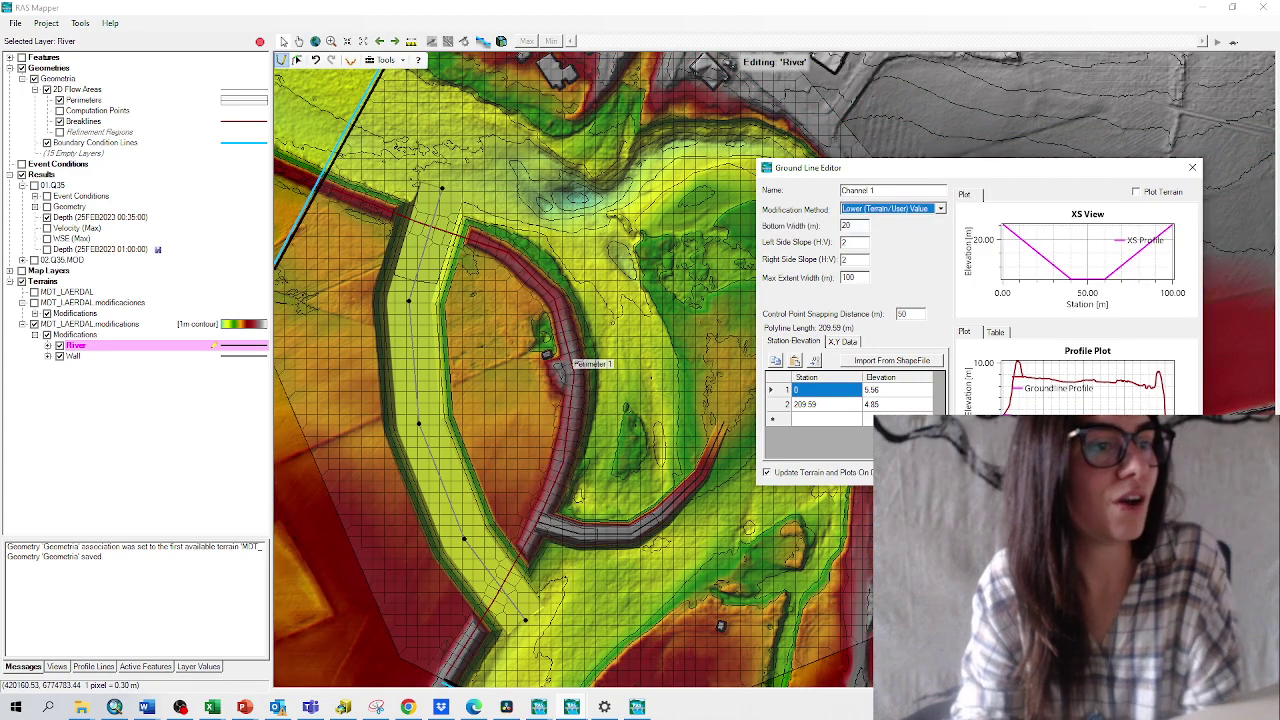
click(690, 536)
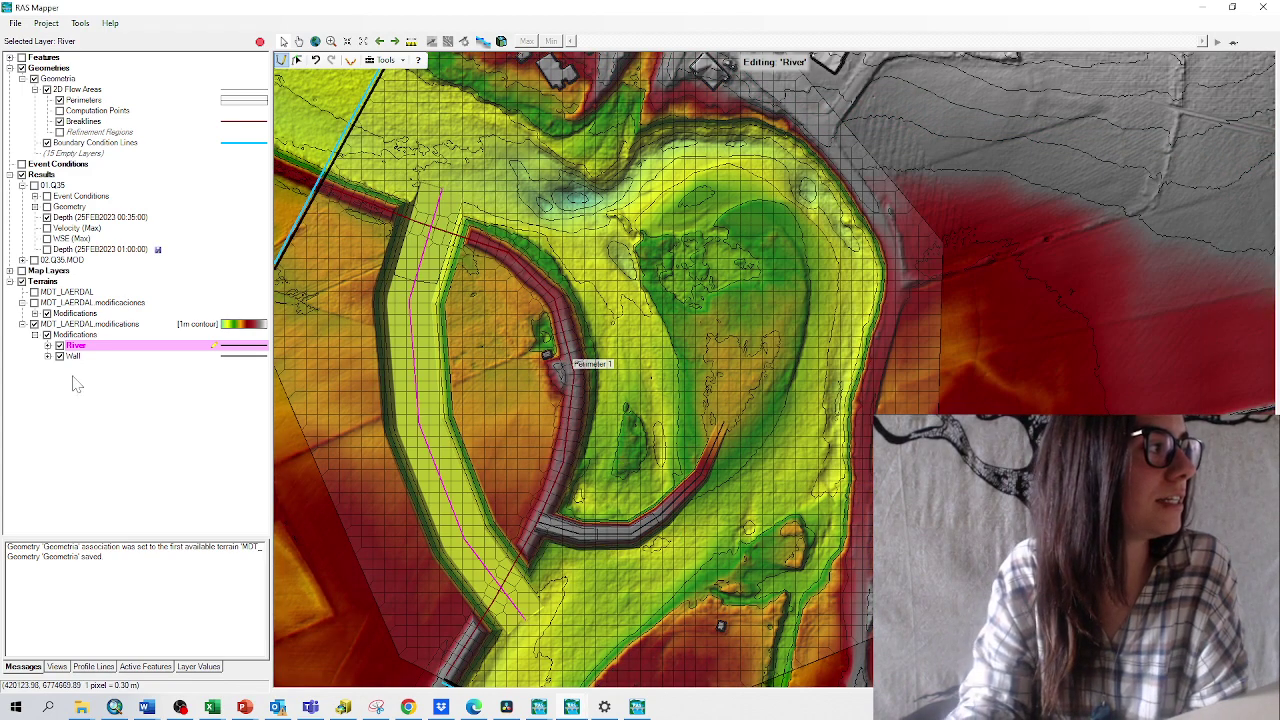
Add a polygon terrain modification layer named House
right_click(78, 334)
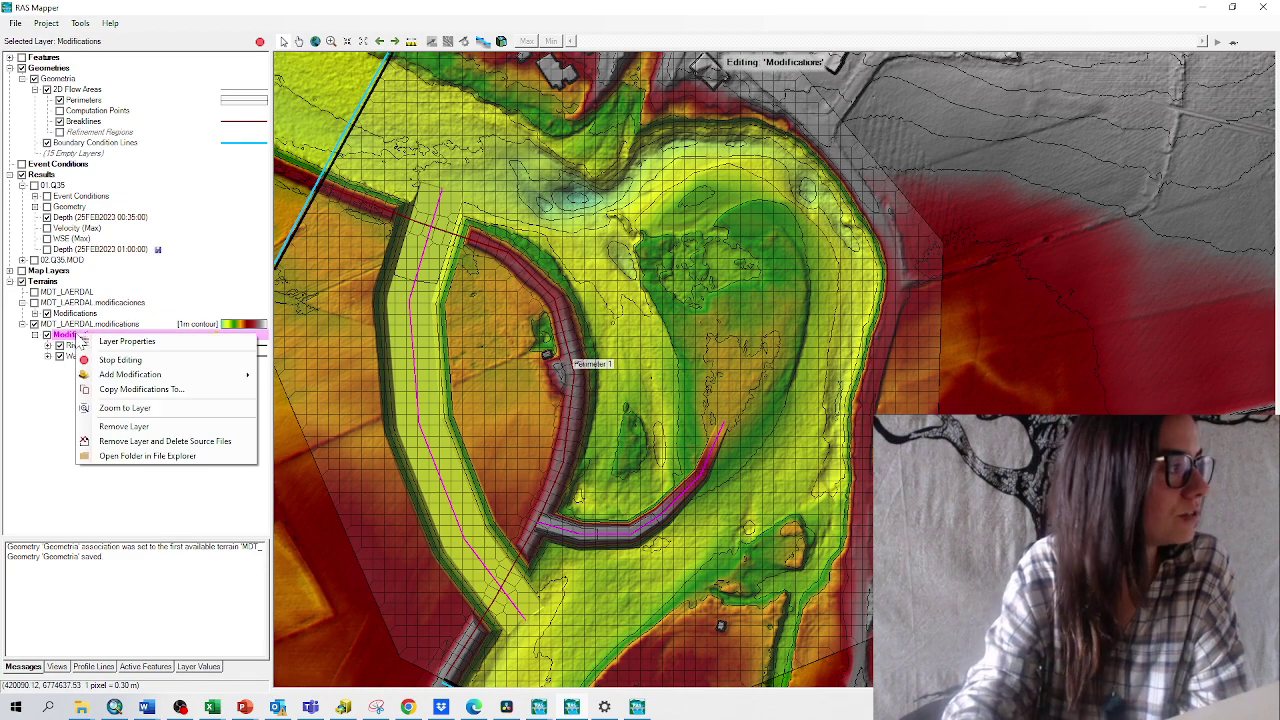
mouse_move(141, 377)
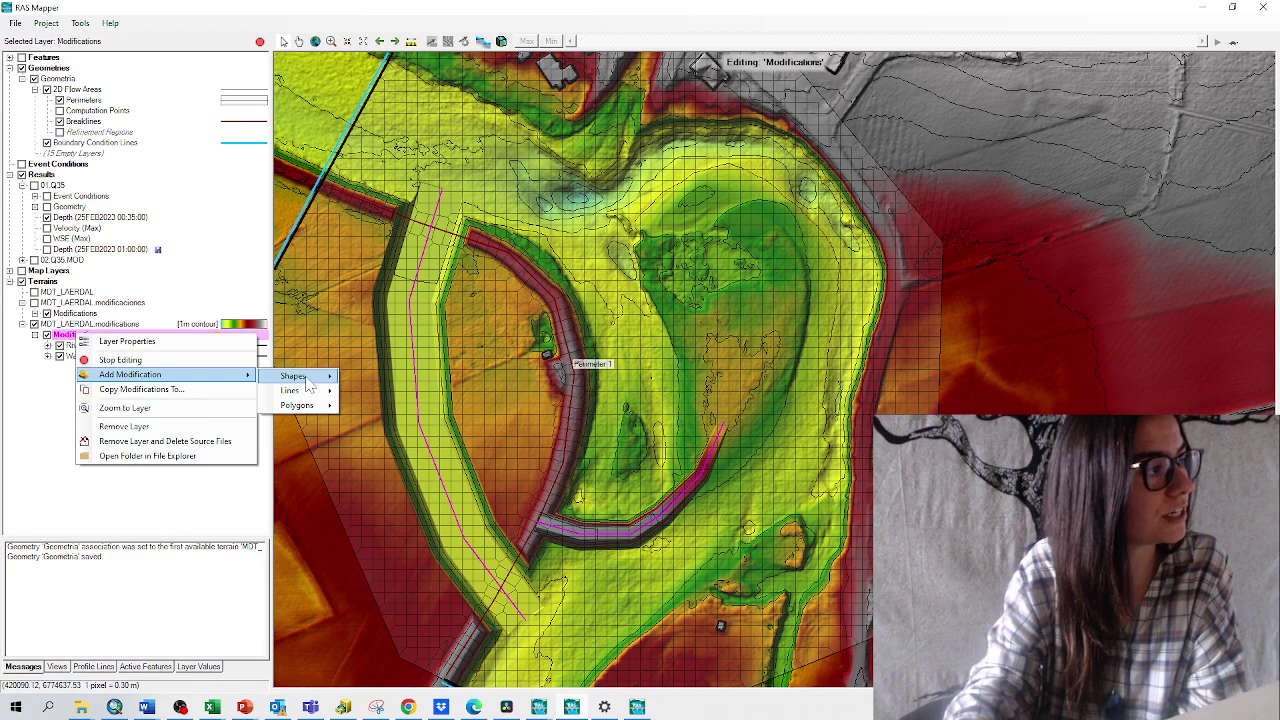
mouse_move(303, 410)
click(388, 407)
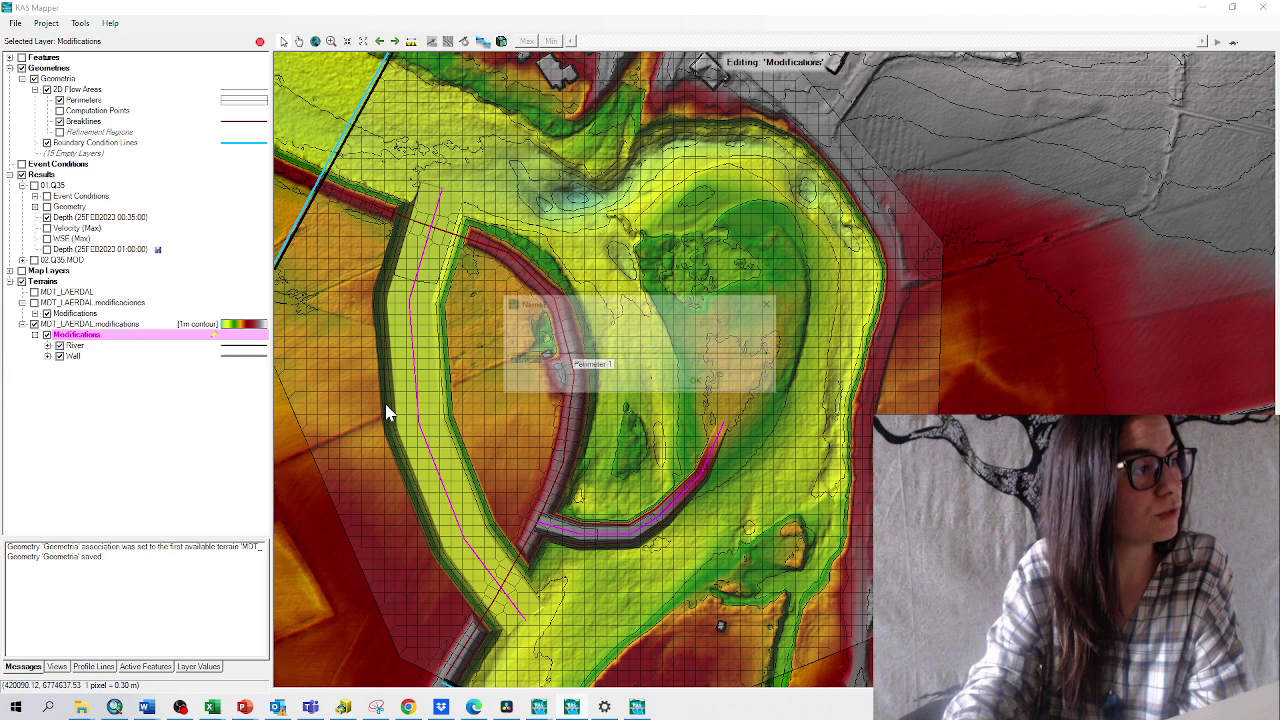
text(House)
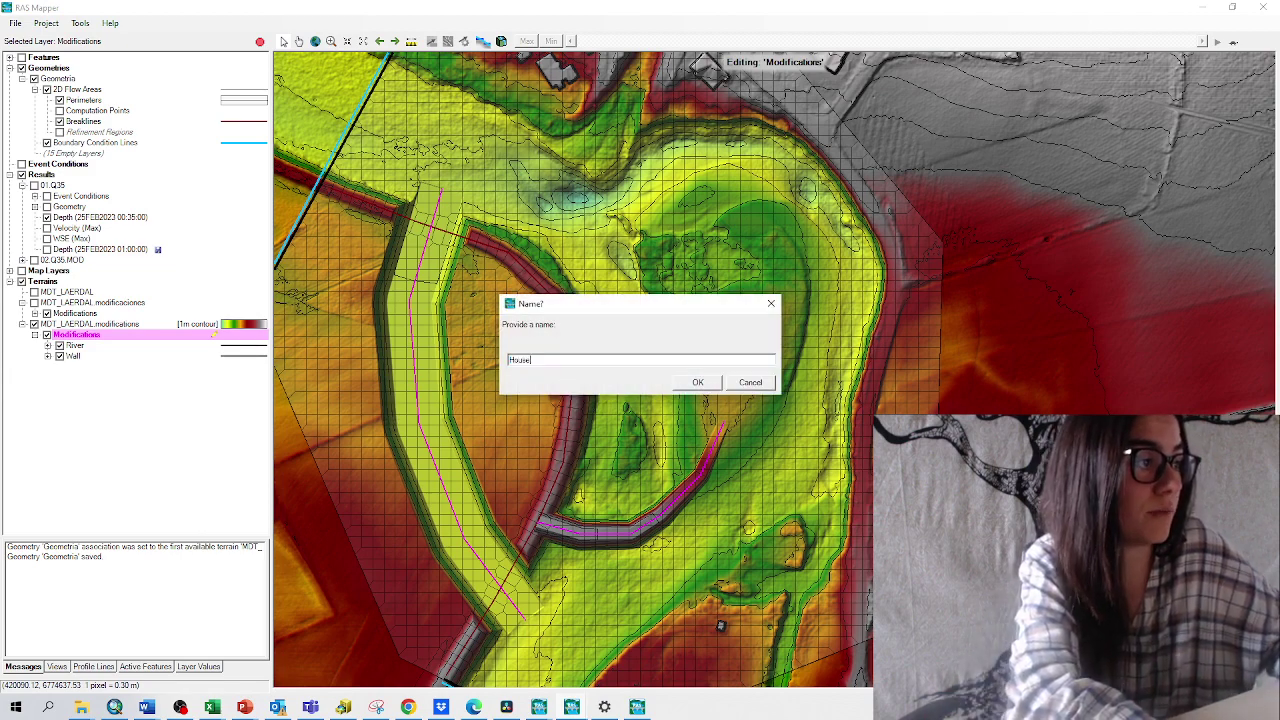
key(Return)
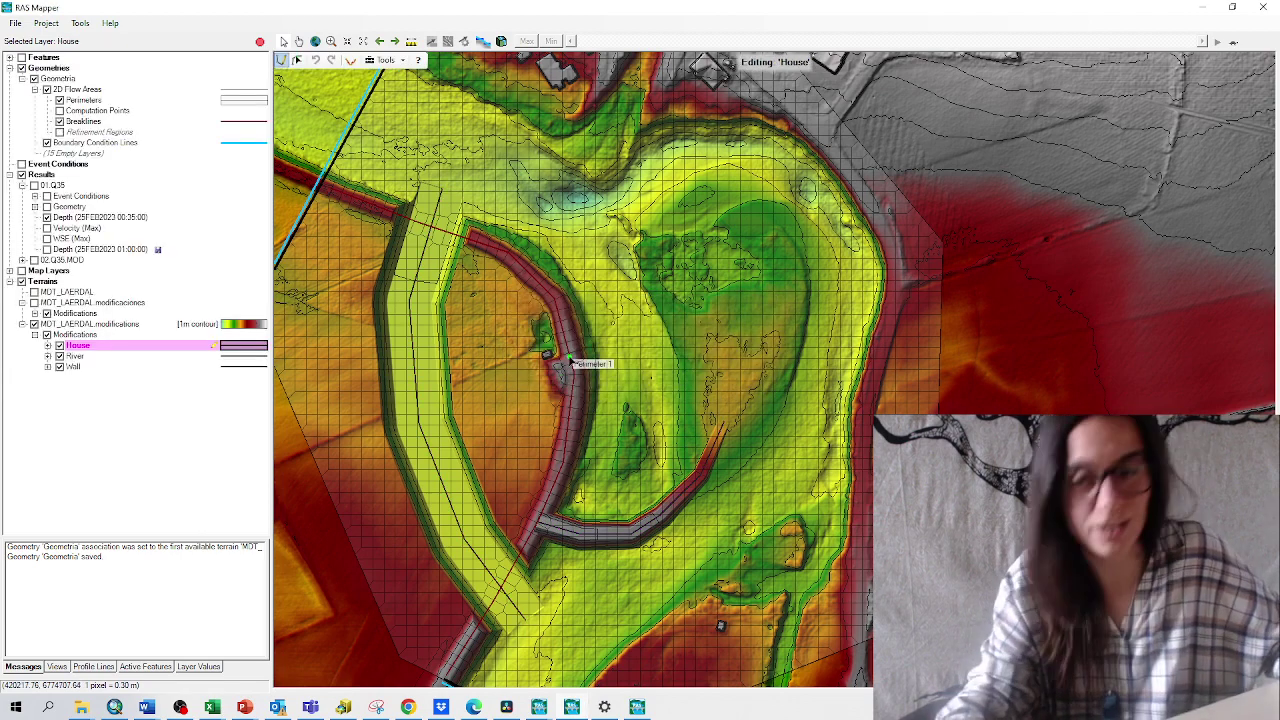
Outline a four-cornered house on the floodplain below the channel
drag(571, 596, 588, 489)
click(544, 538)
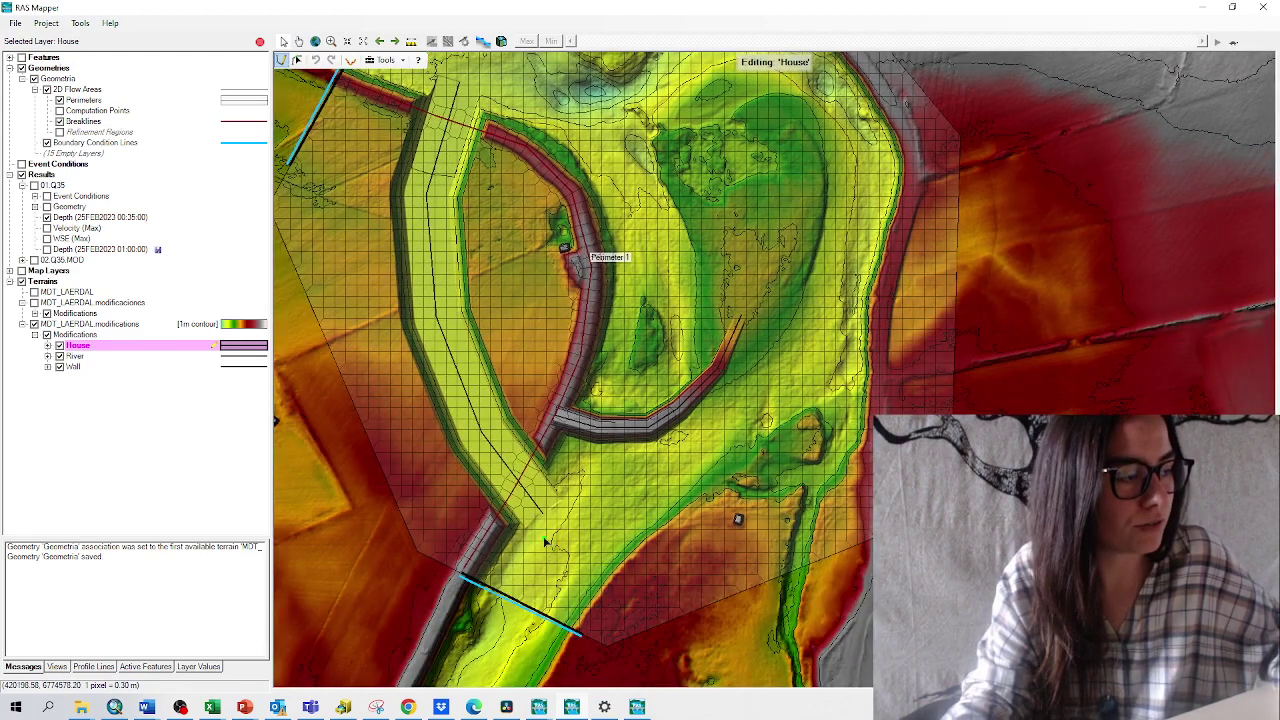
click(563, 490)
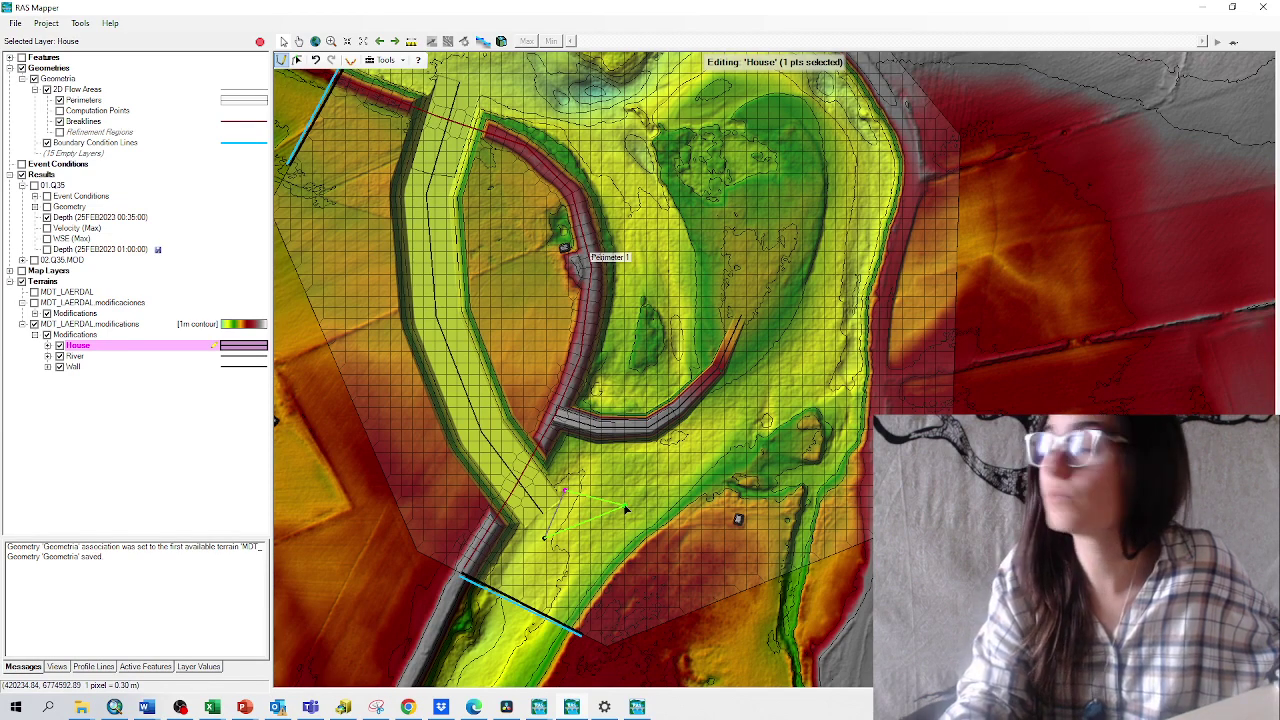
click(608, 506)
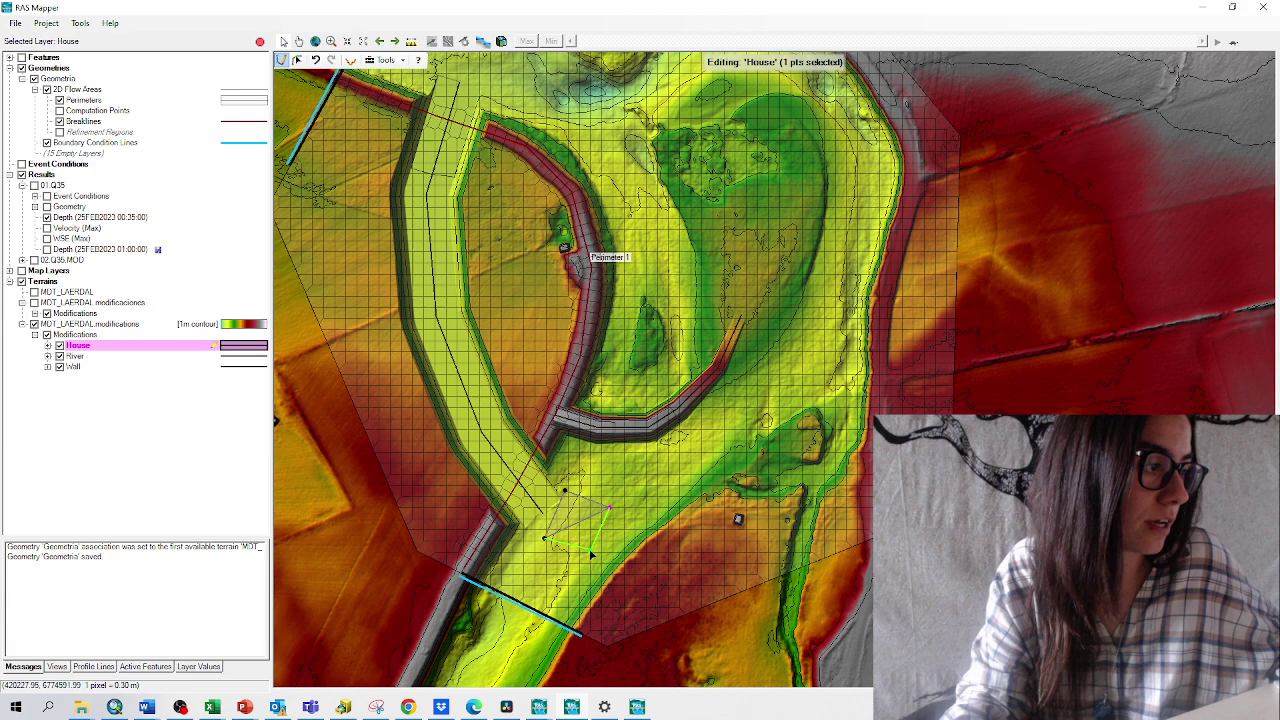
double_click(585, 555)
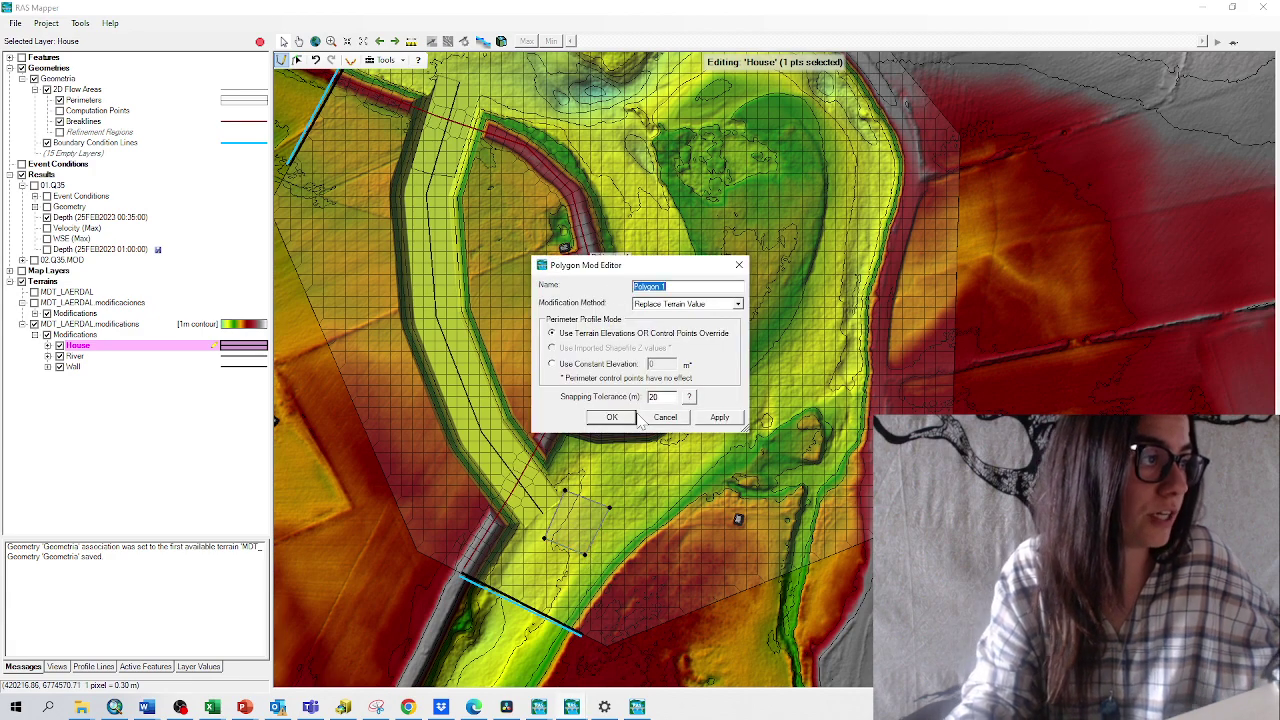
Name the polygon Building, keep Replace Terrain Value, and use a constant 5 m elevation
text(F)
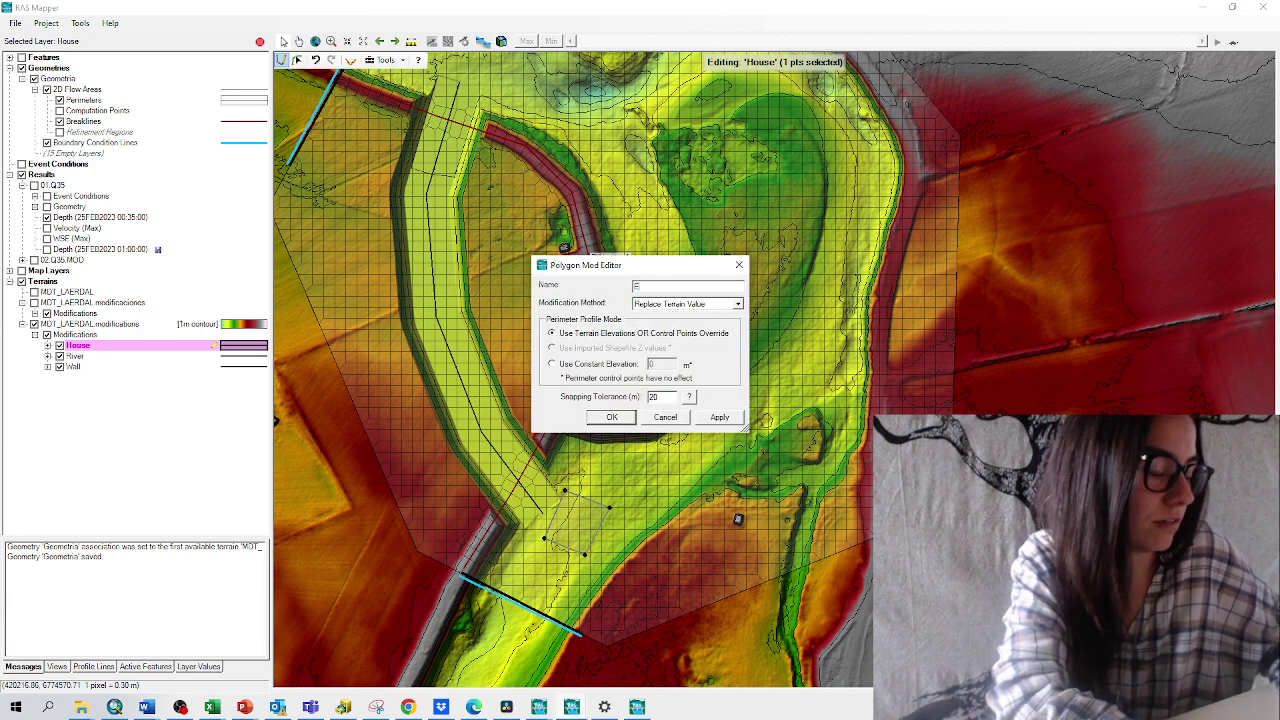
text(Bui)
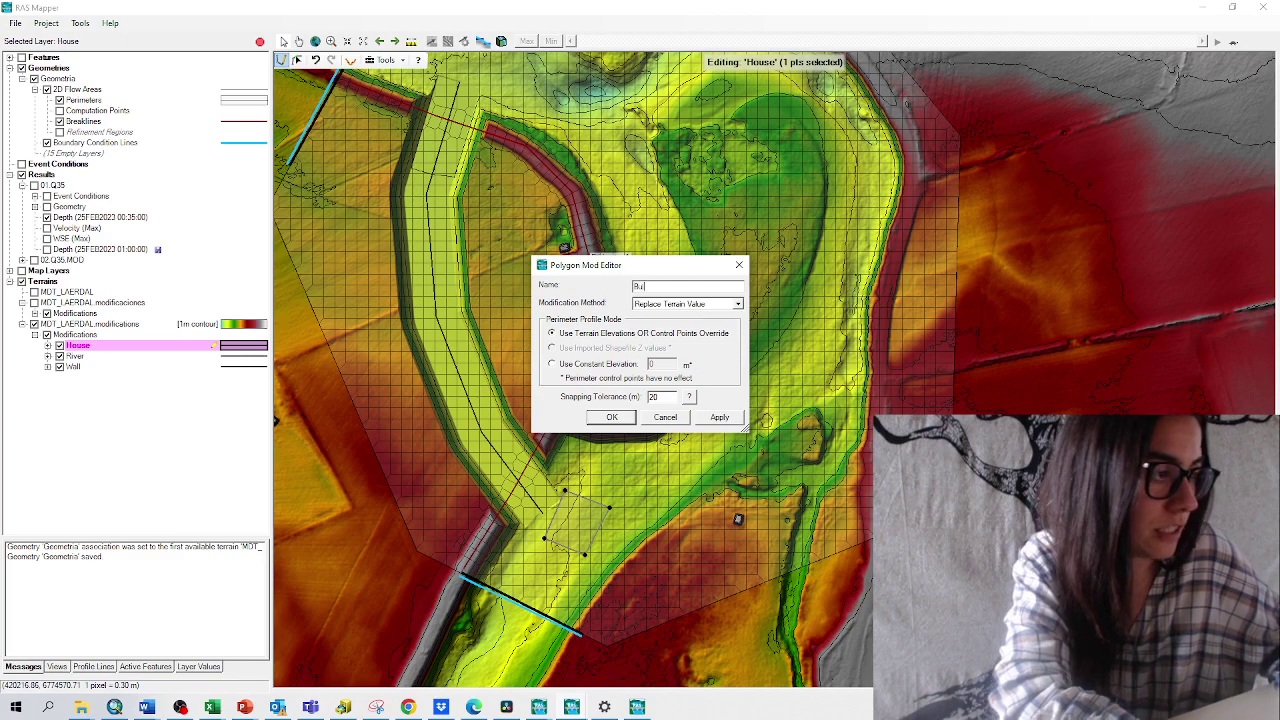
text(lding)
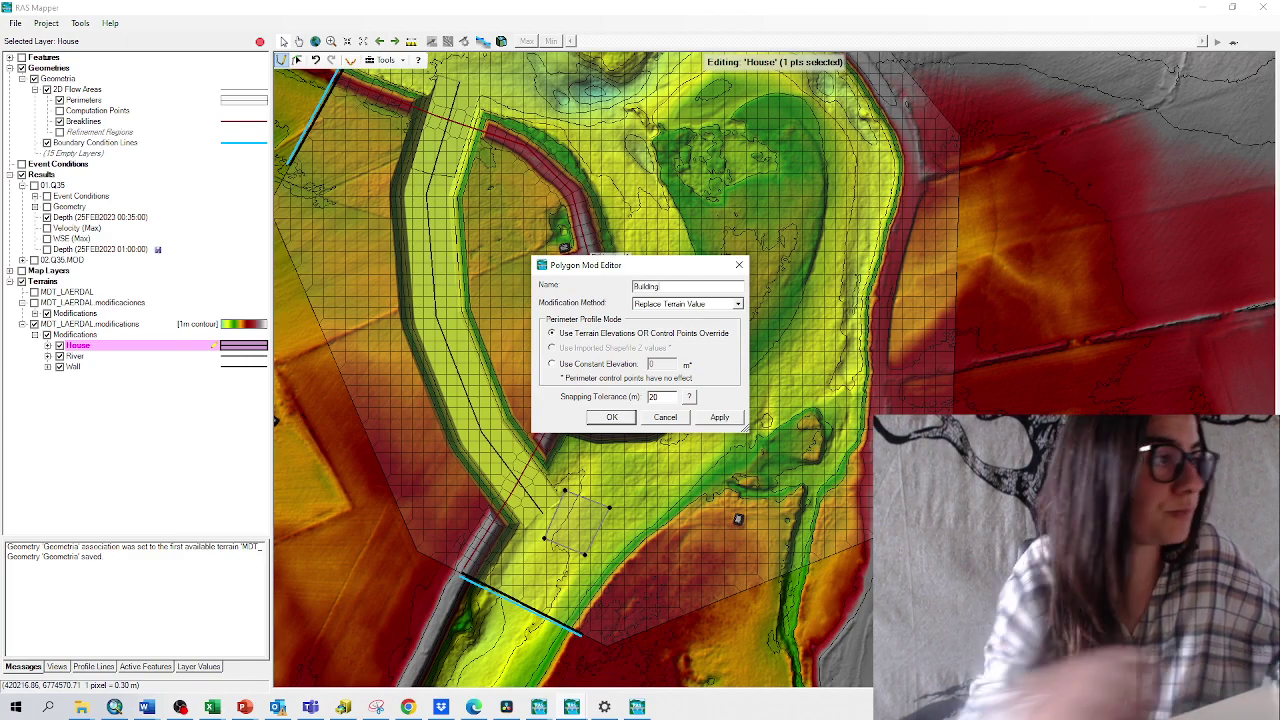
click(663, 309)
click(664, 314)
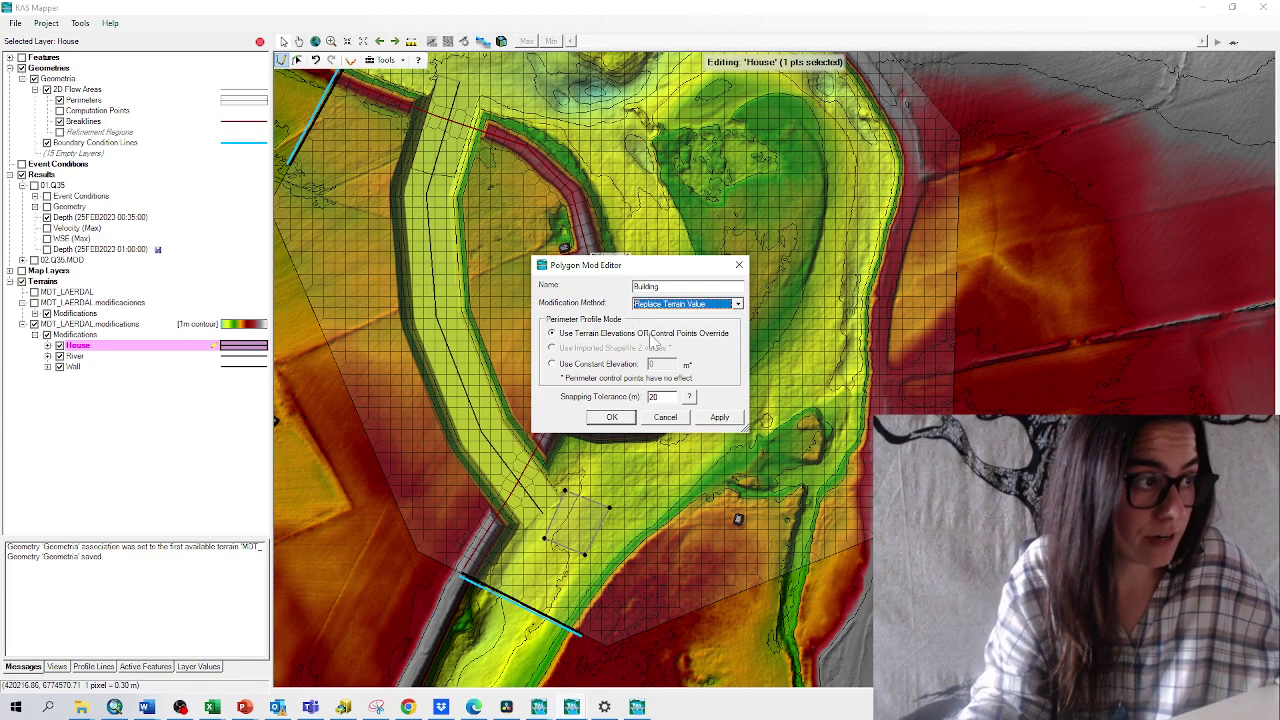
click(580, 366)
text(5)
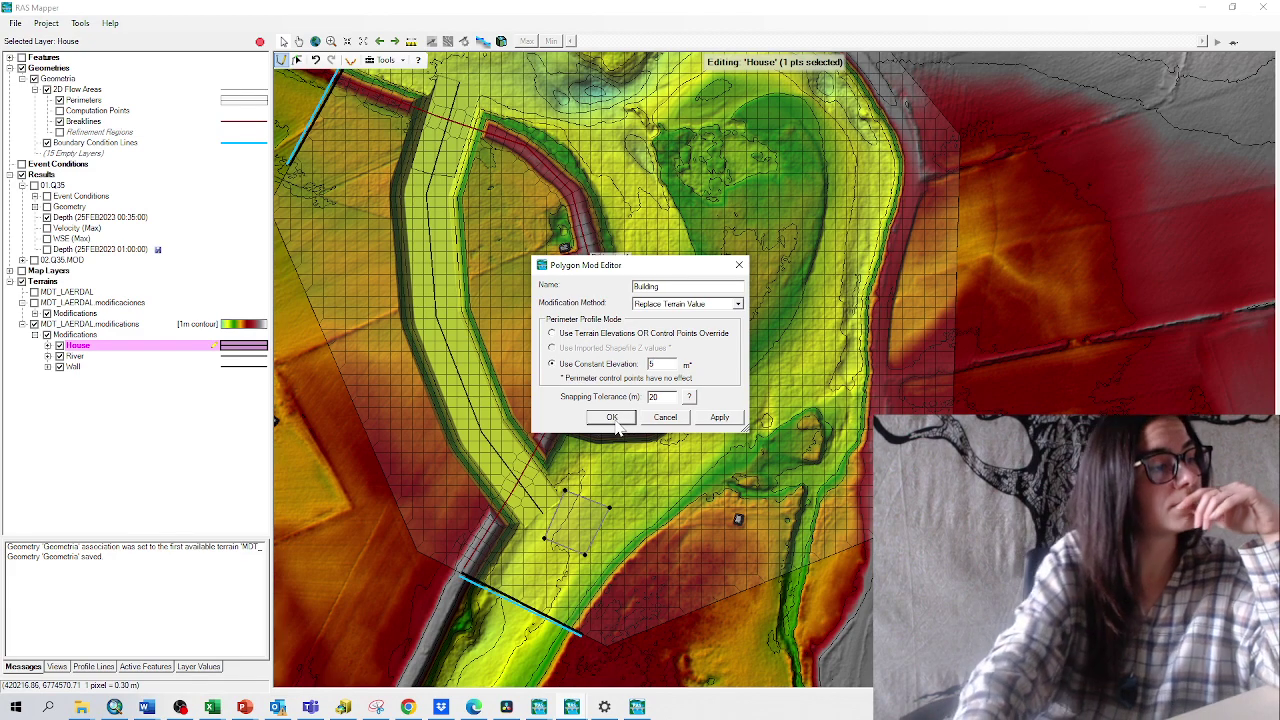
click(614, 418)
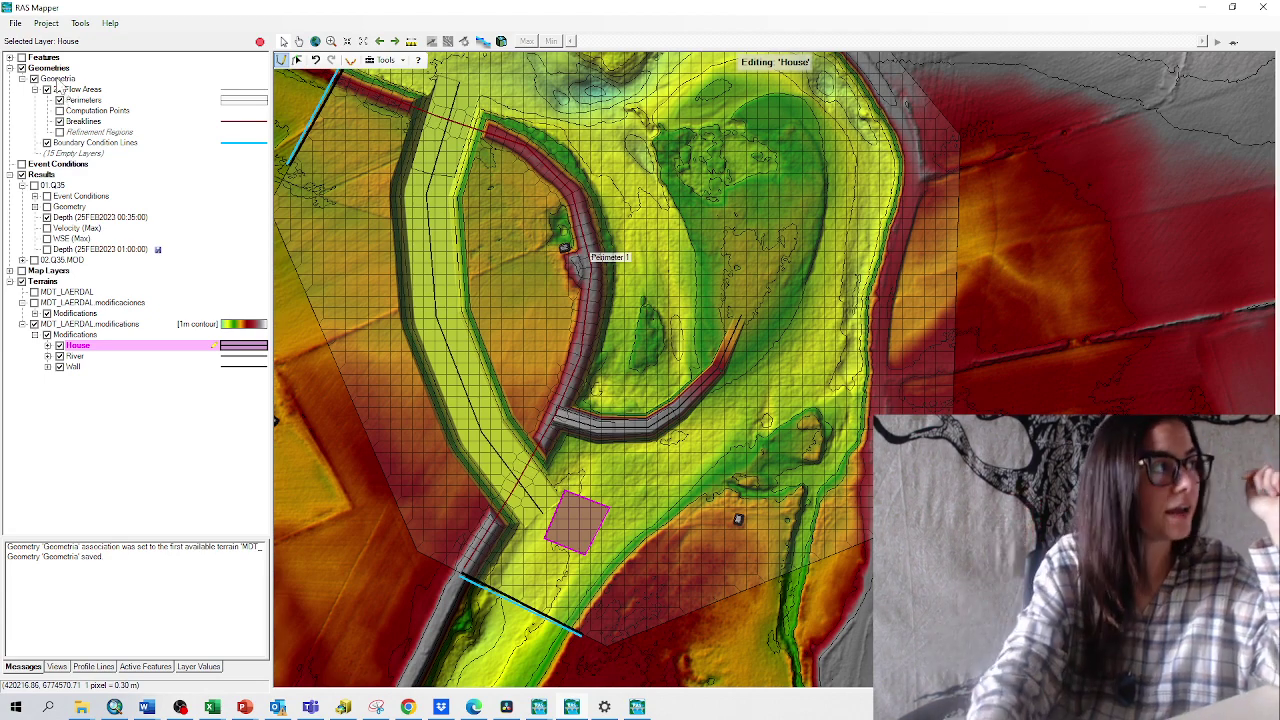
Select the Modifications group and stop editing it, bringing up the Save Edits prompt
right_click(48, 58)
mouse_move(56, 68)
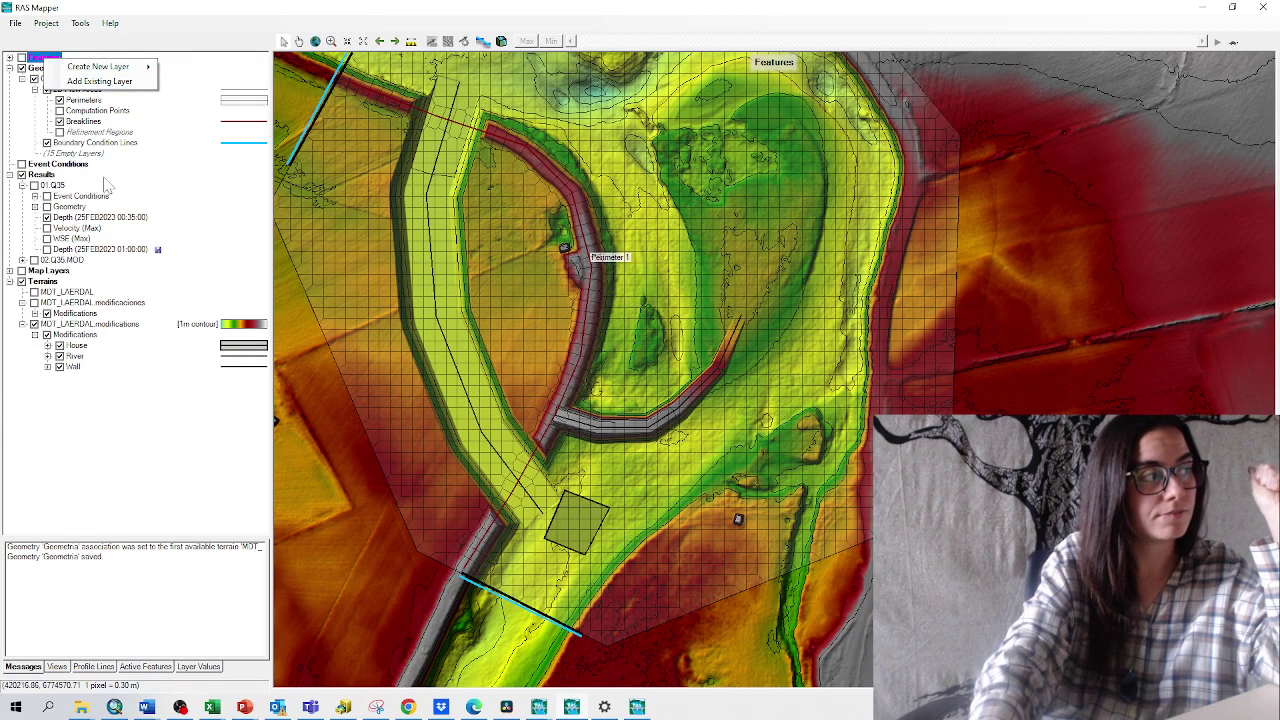
click(80, 346)
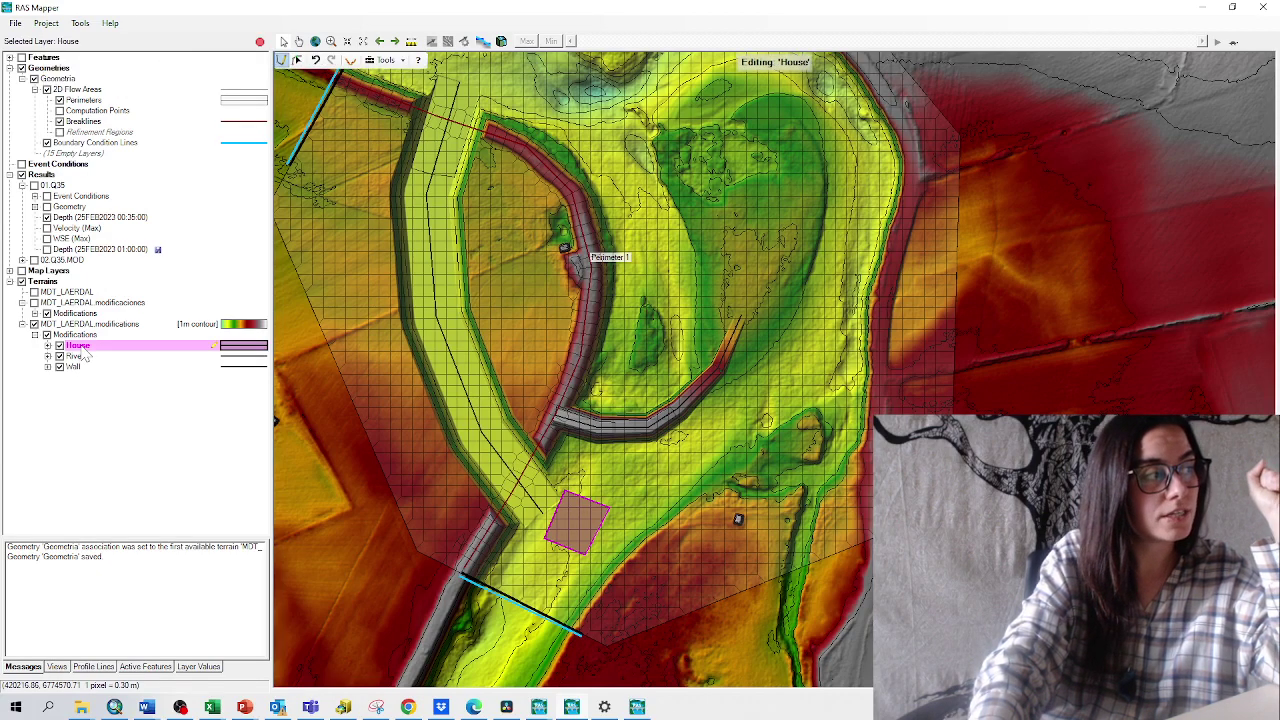
click(400, 60)
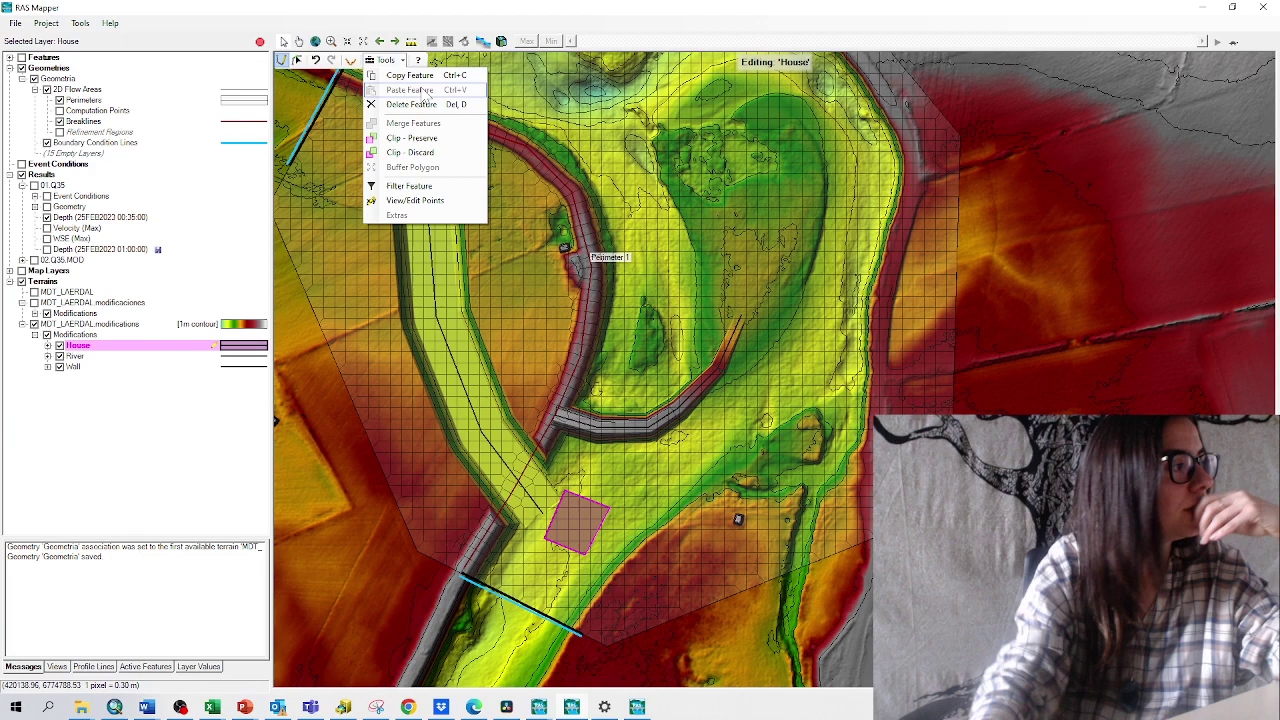
click(100, 455)
click(75, 335)
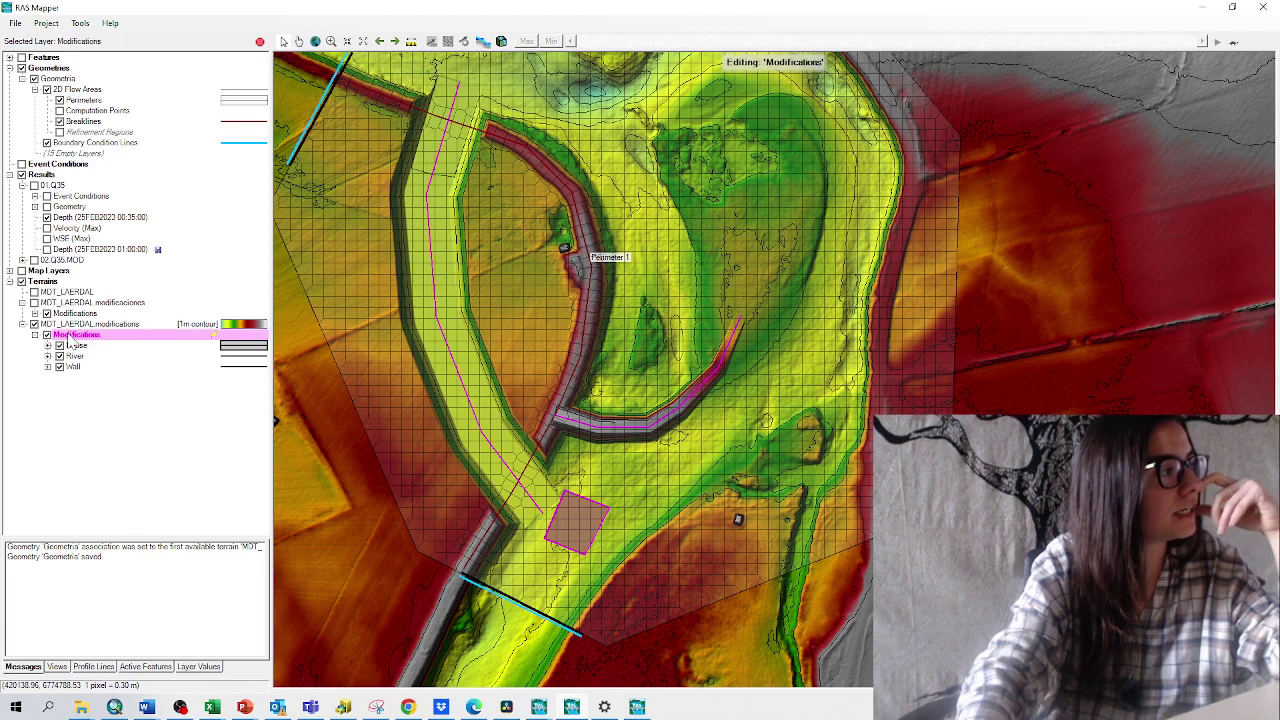
click(259, 41)
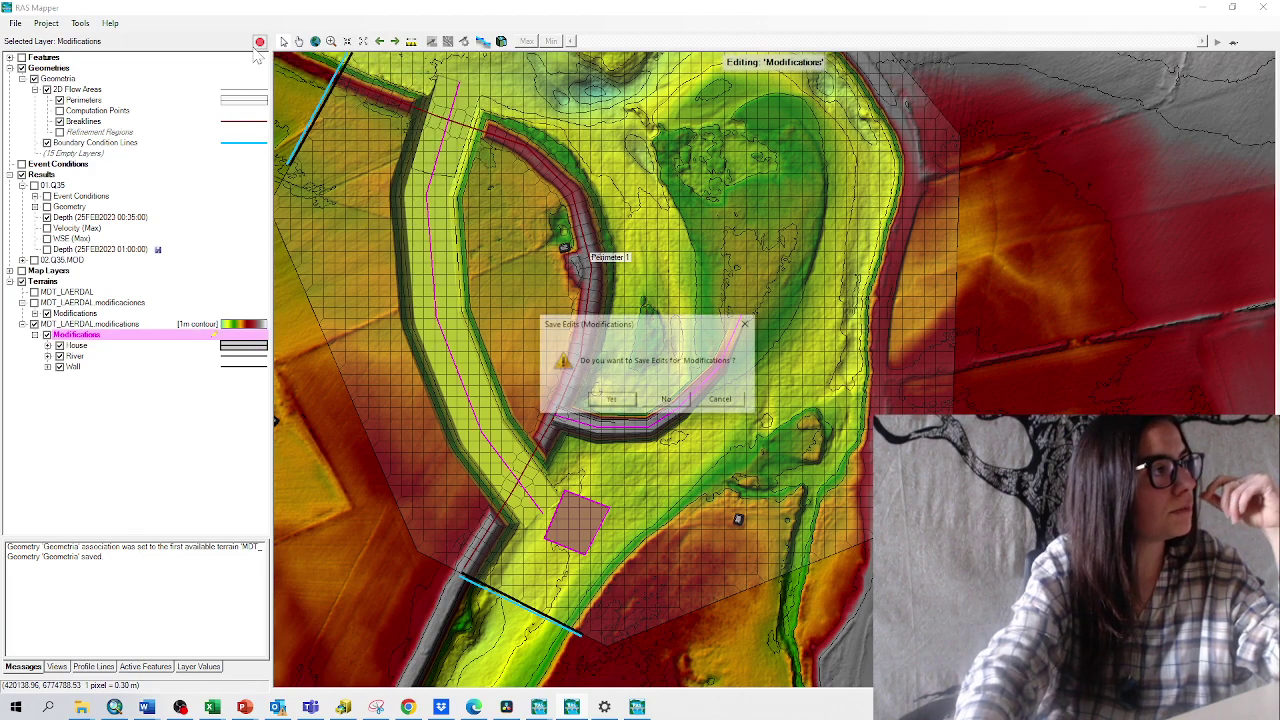
Save the terrain edits and associate the Geometria geometry with the MDT_LAERDAL.modificaciones terrain
click(611, 400)
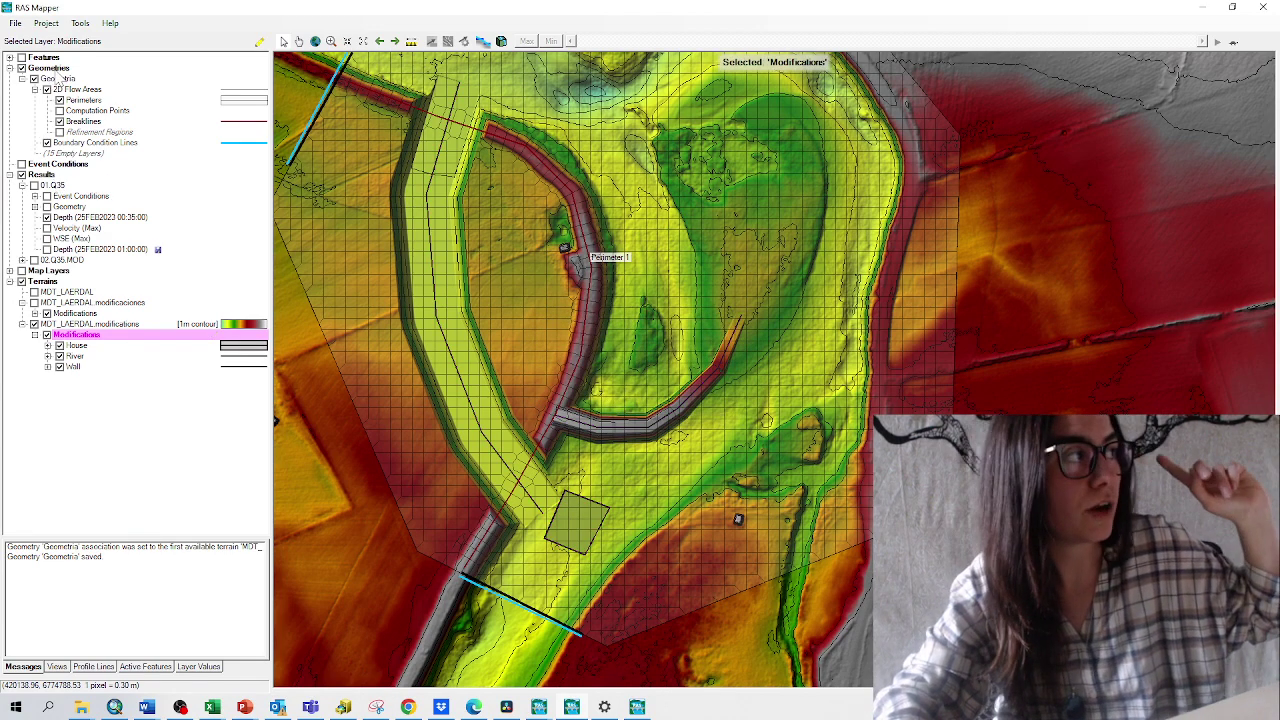
right_click(57, 70)
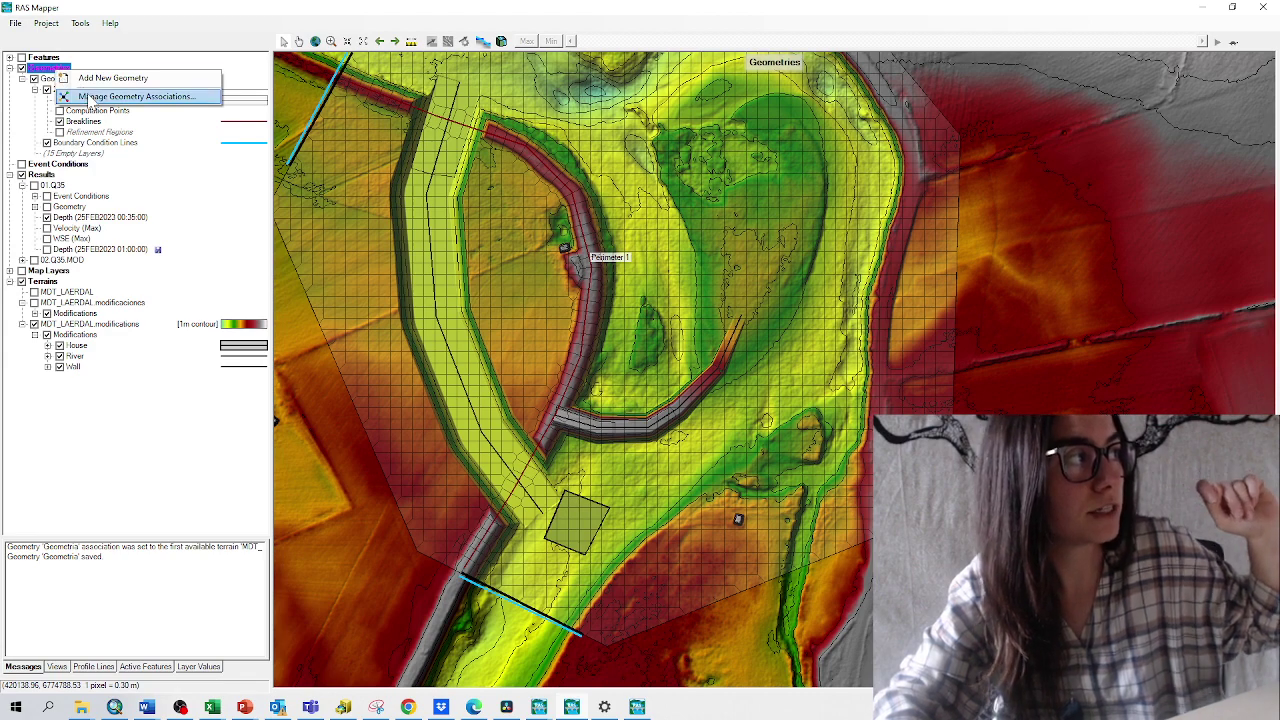
click(88, 97)
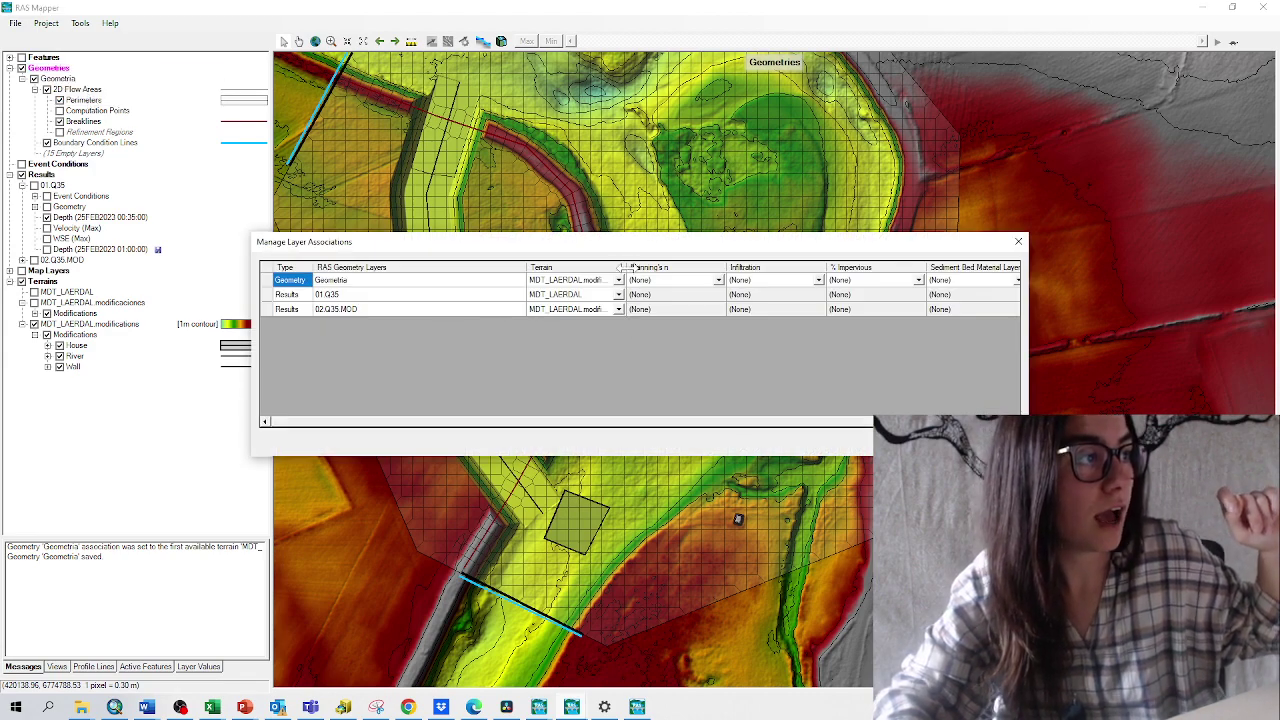
drag(632, 267, 722, 267)
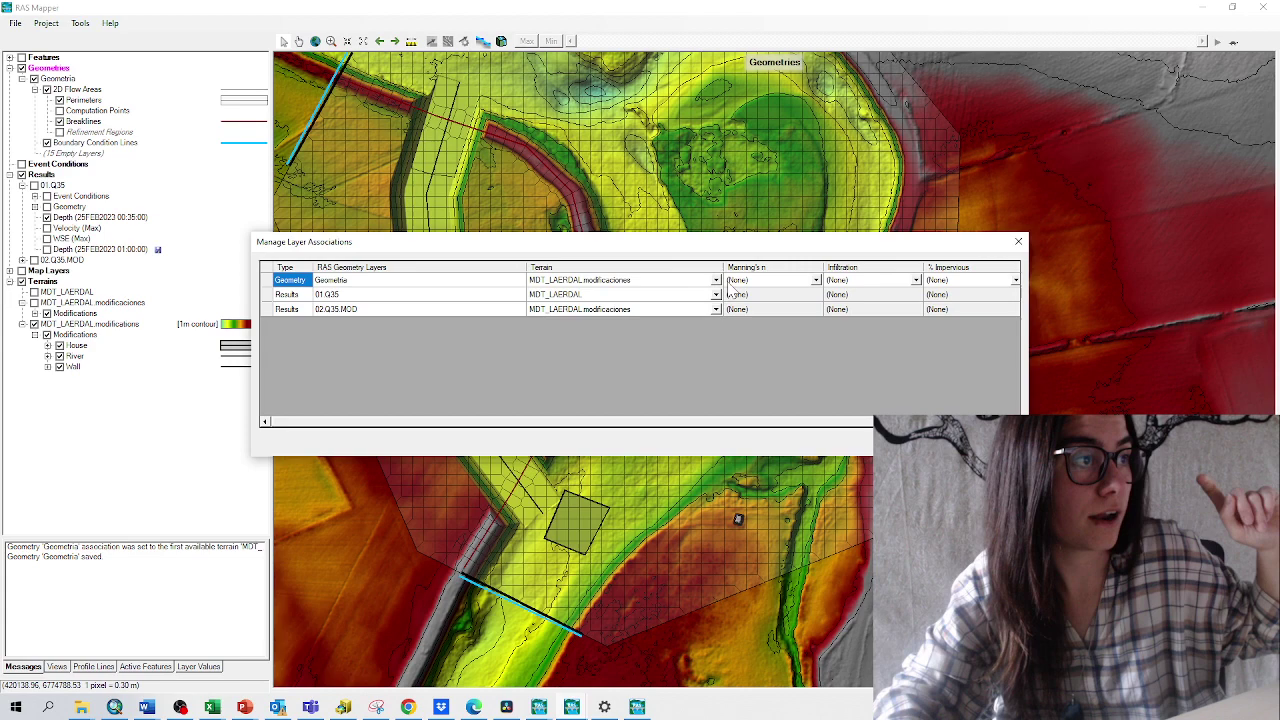
click(716, 280)
click(613, 314)
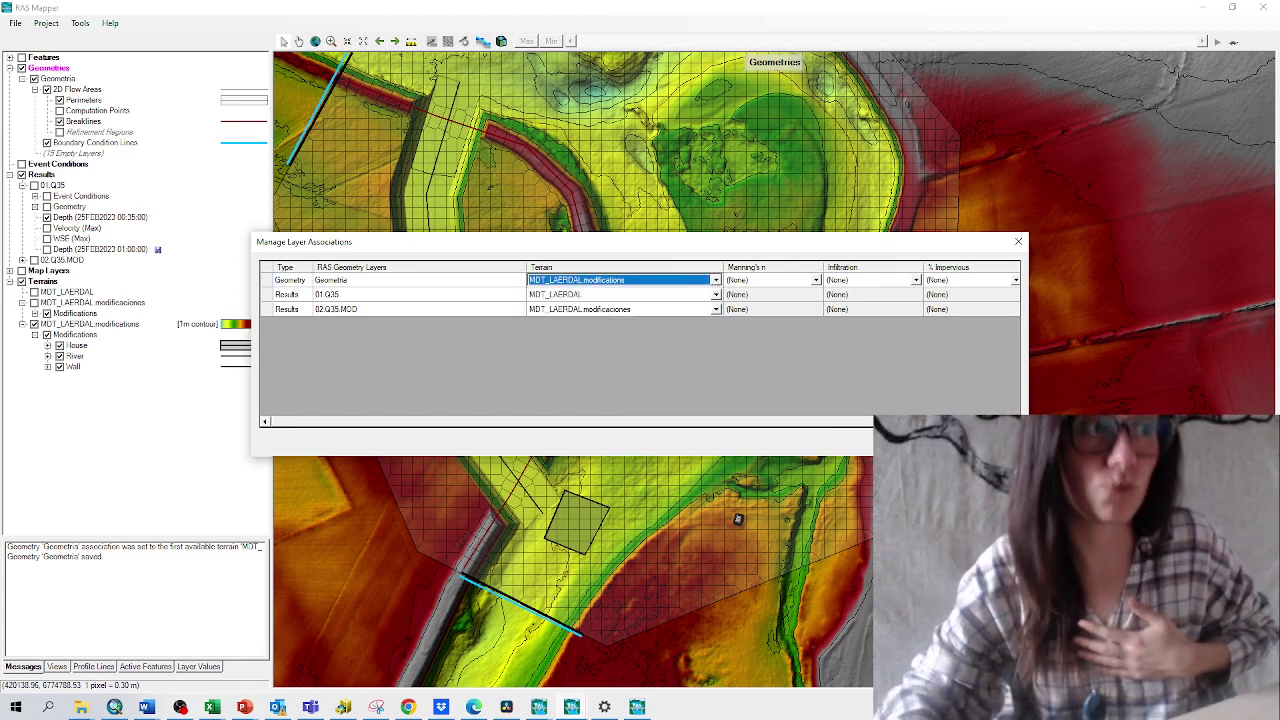
click(1018, 241)
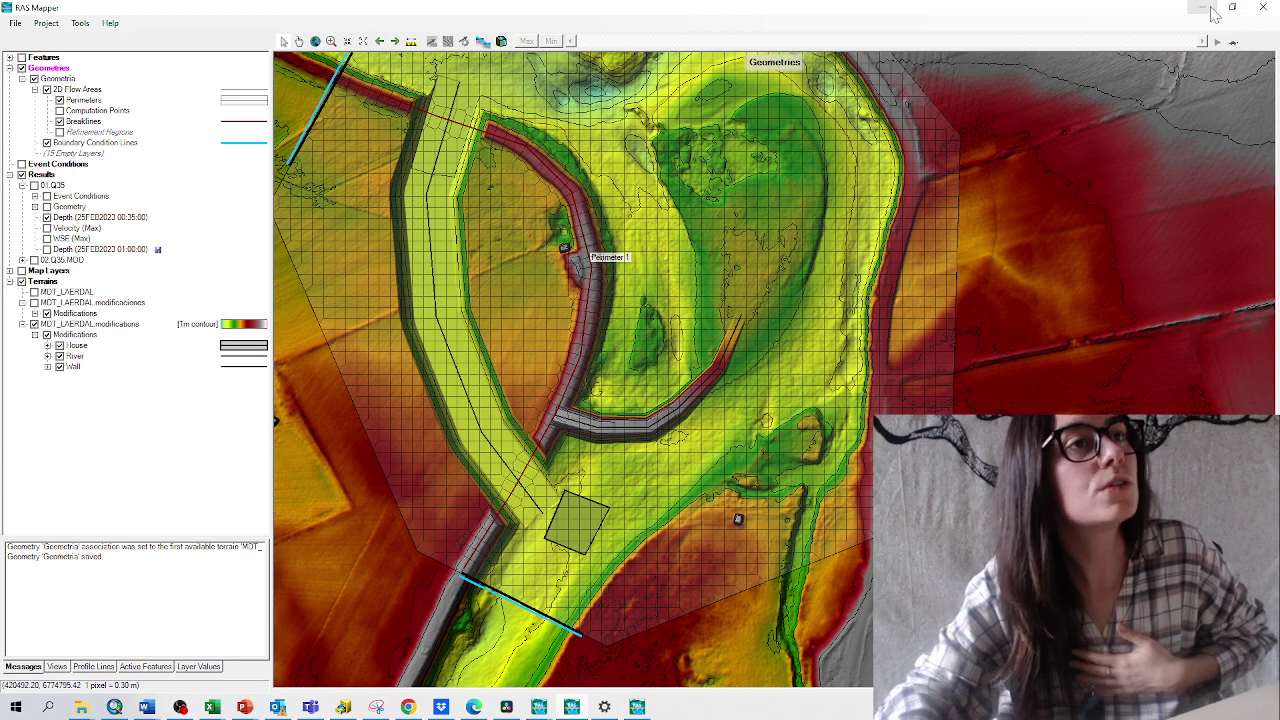
click(1207, 8)
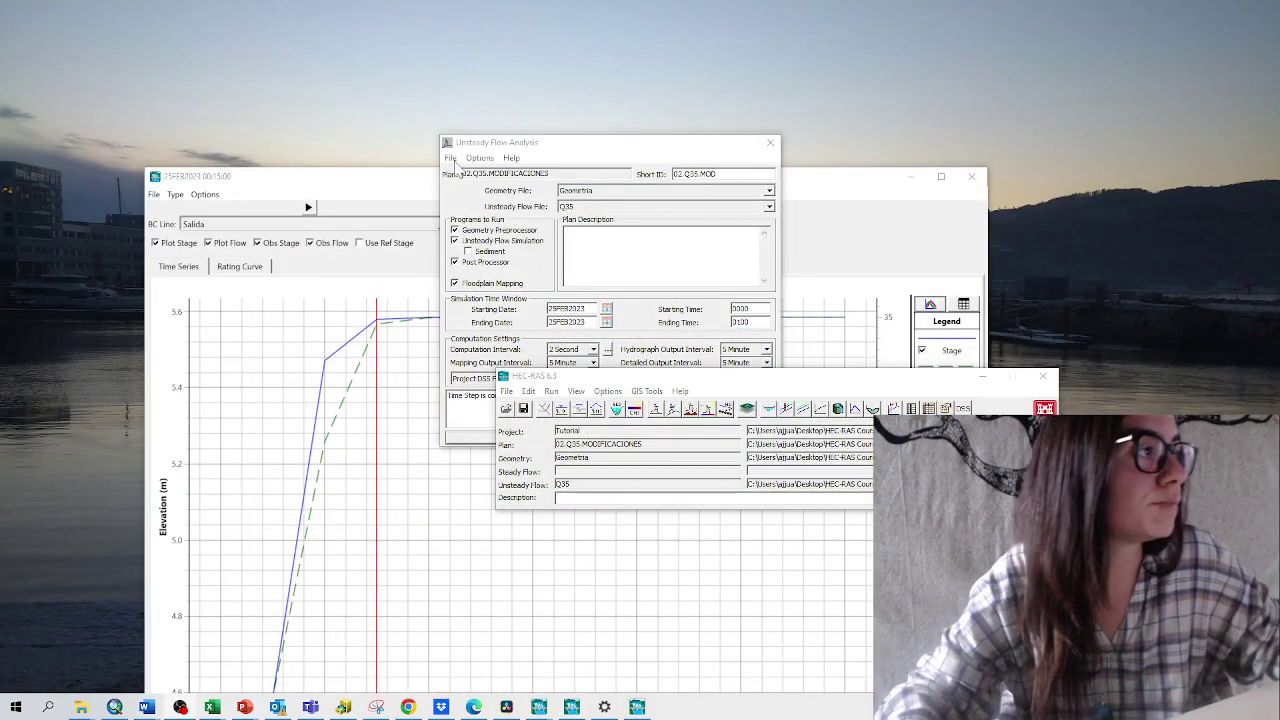
Save the unsteady plan as a new plan, using 03.Q35.MODIFICATIONS as both title and short ID
click(451, 159)
click(480, 218)
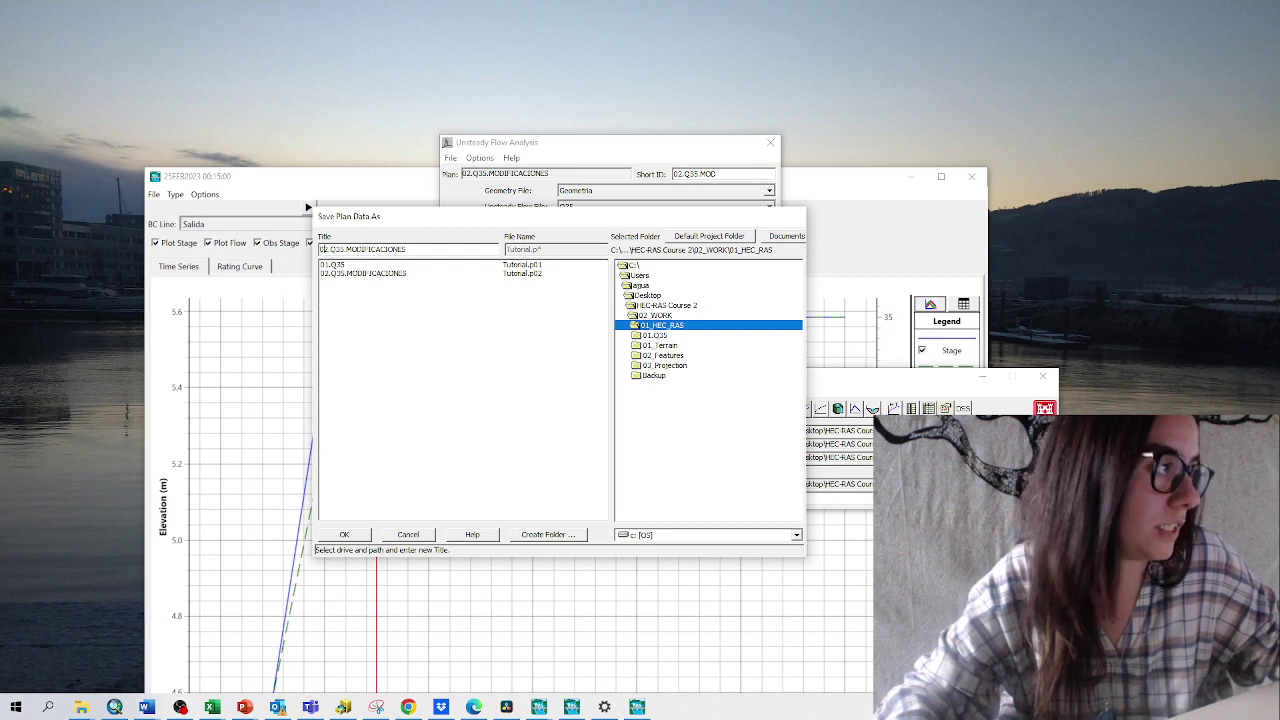
drag(407, 249, 380, 249)
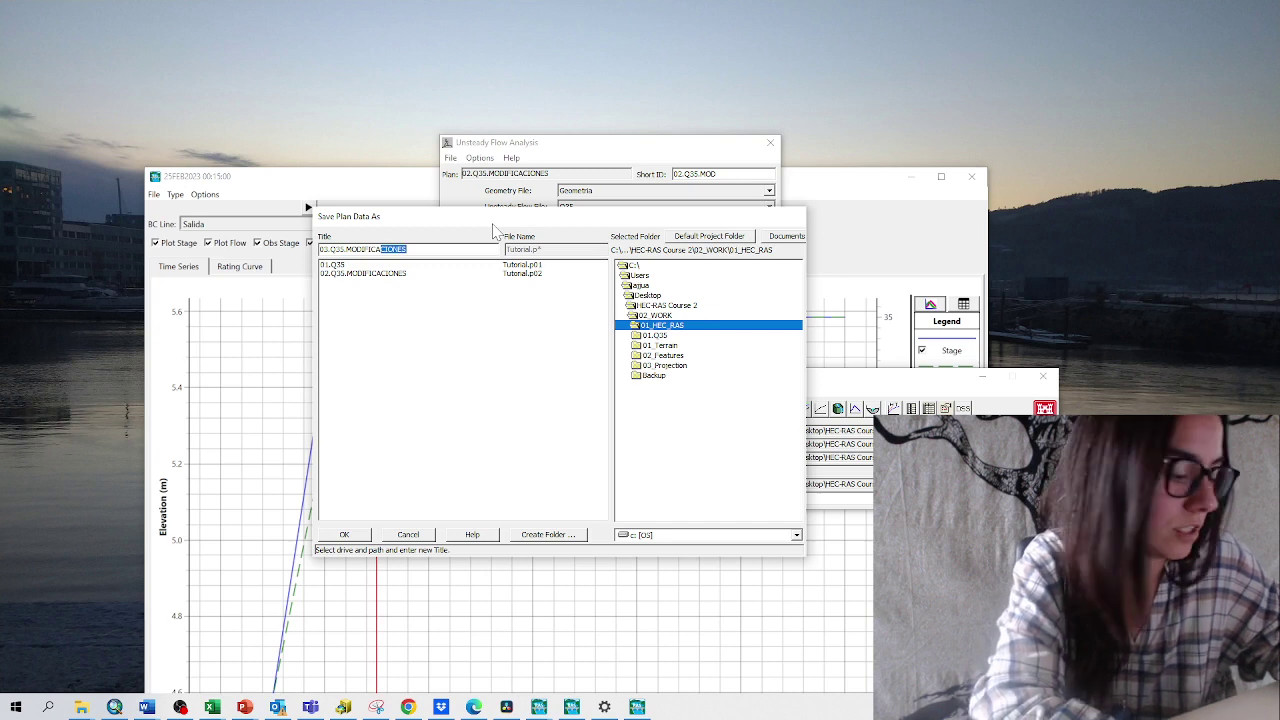
text(TI)
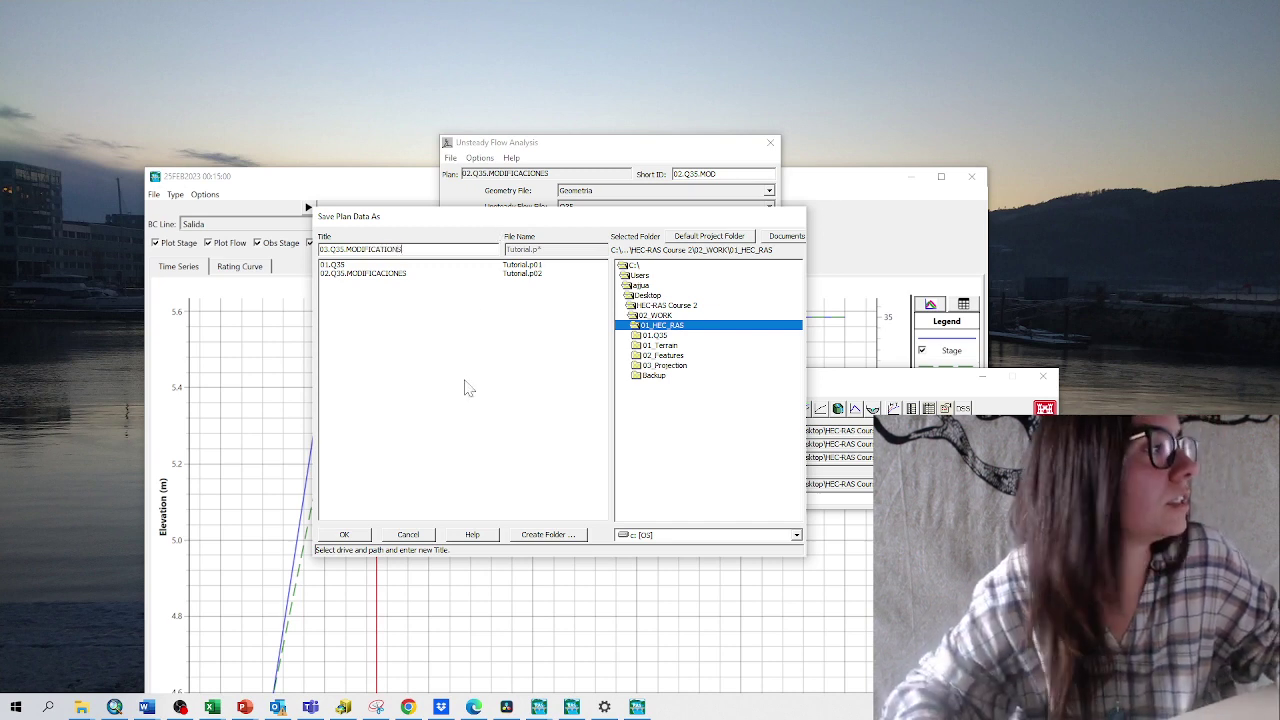
key(shift+Home)
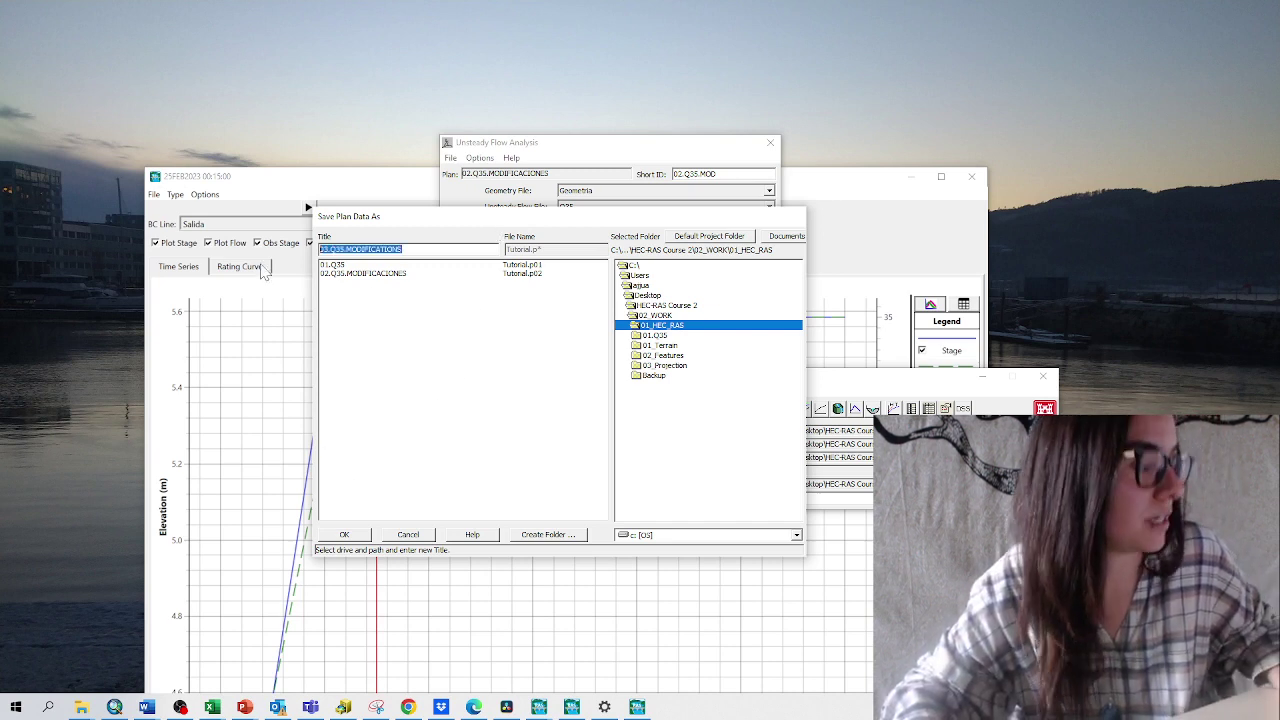
click(344, 535)
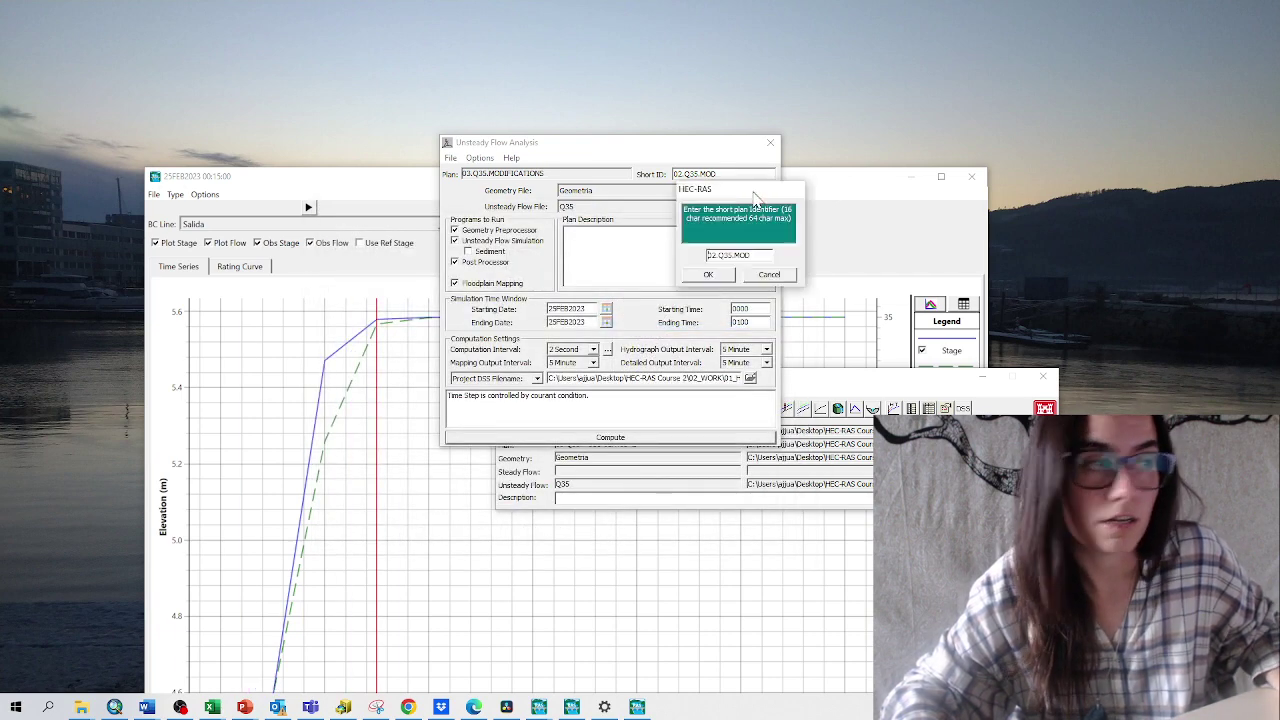
drag(674, 256, 607, 256)
text(03.Q35.MODIFICATIONS)
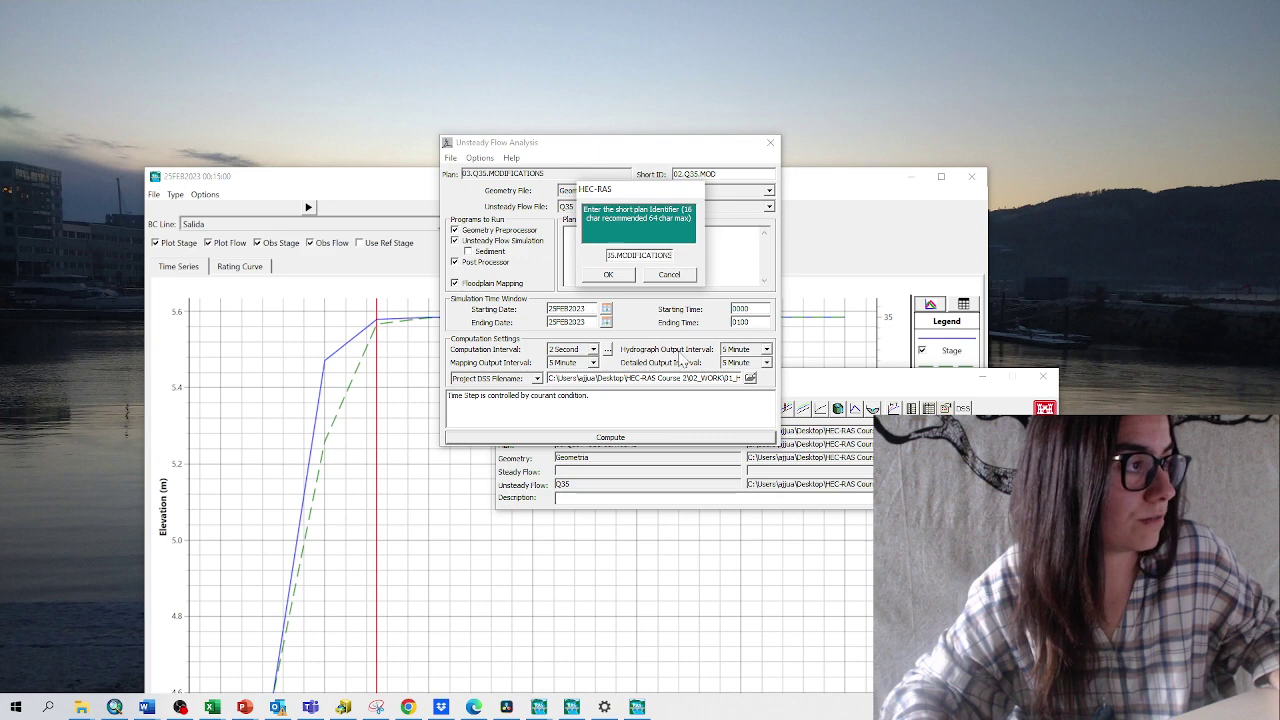
click(607, 274)
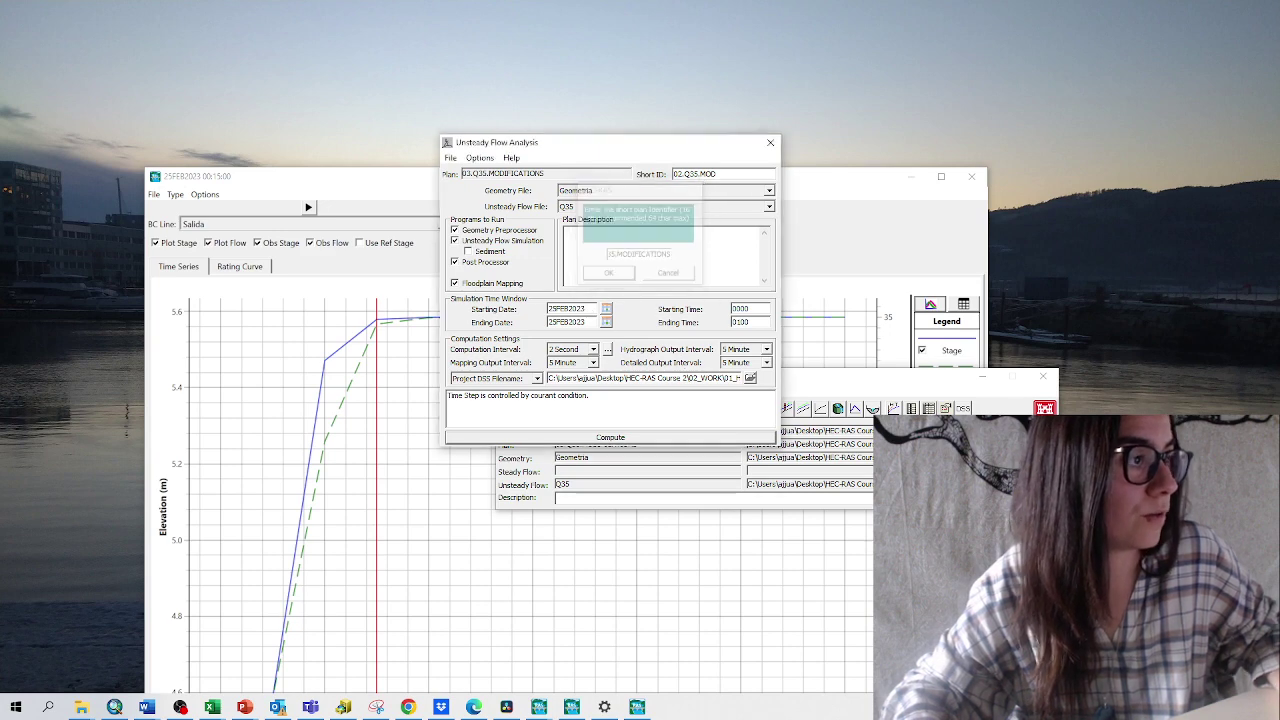
Run the 03.Q35.MODIFICATIONS simulation and pick out cell 2048 in the computation messages
click(603, 439)
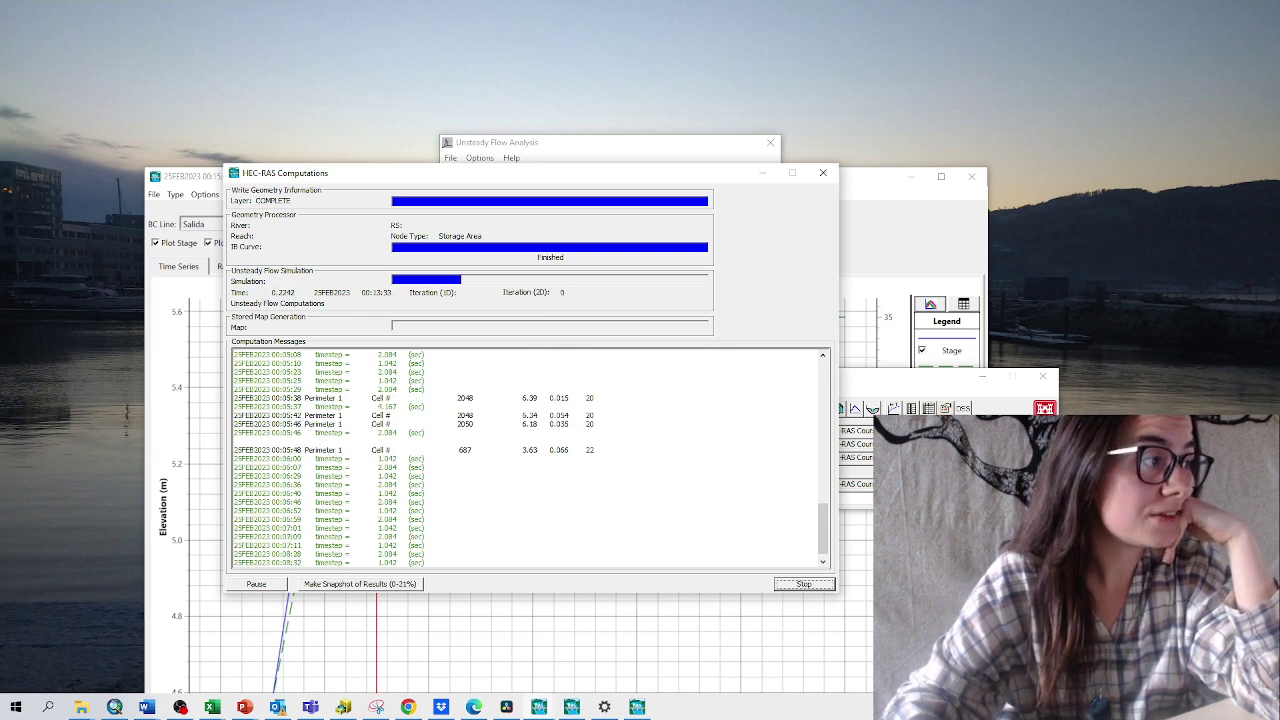
double_click(463, 398)
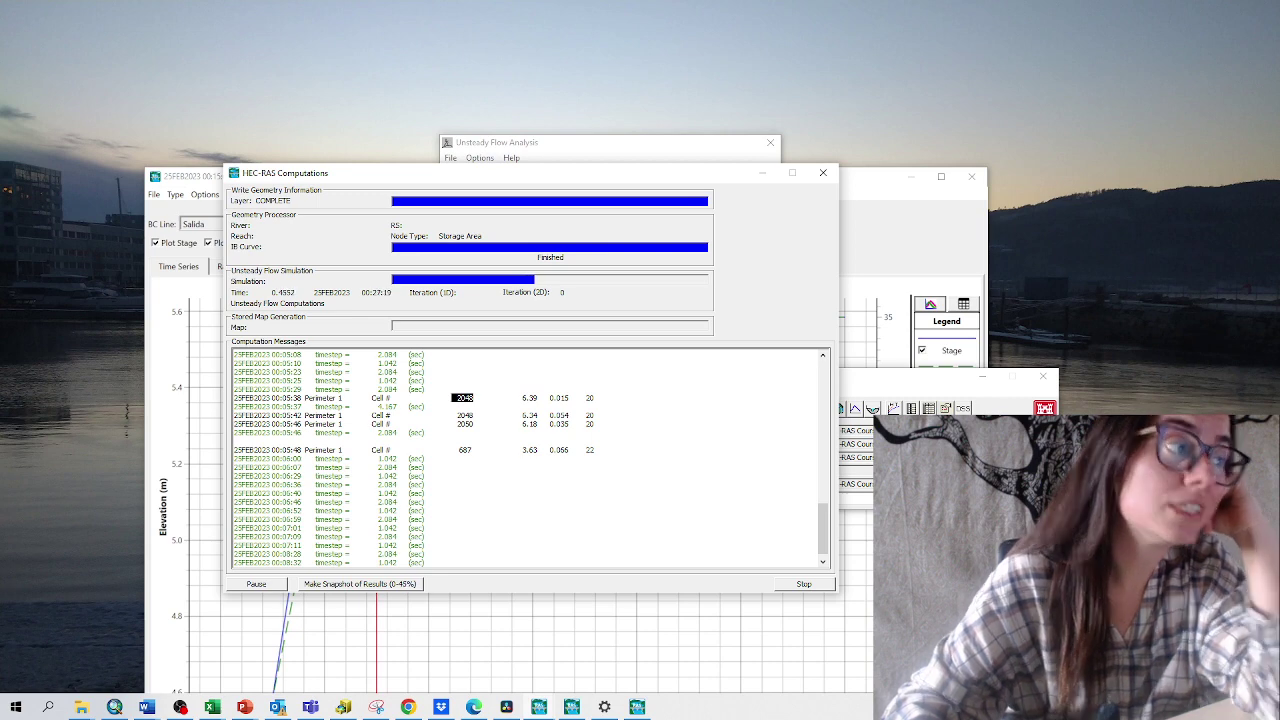
click(900, 390)
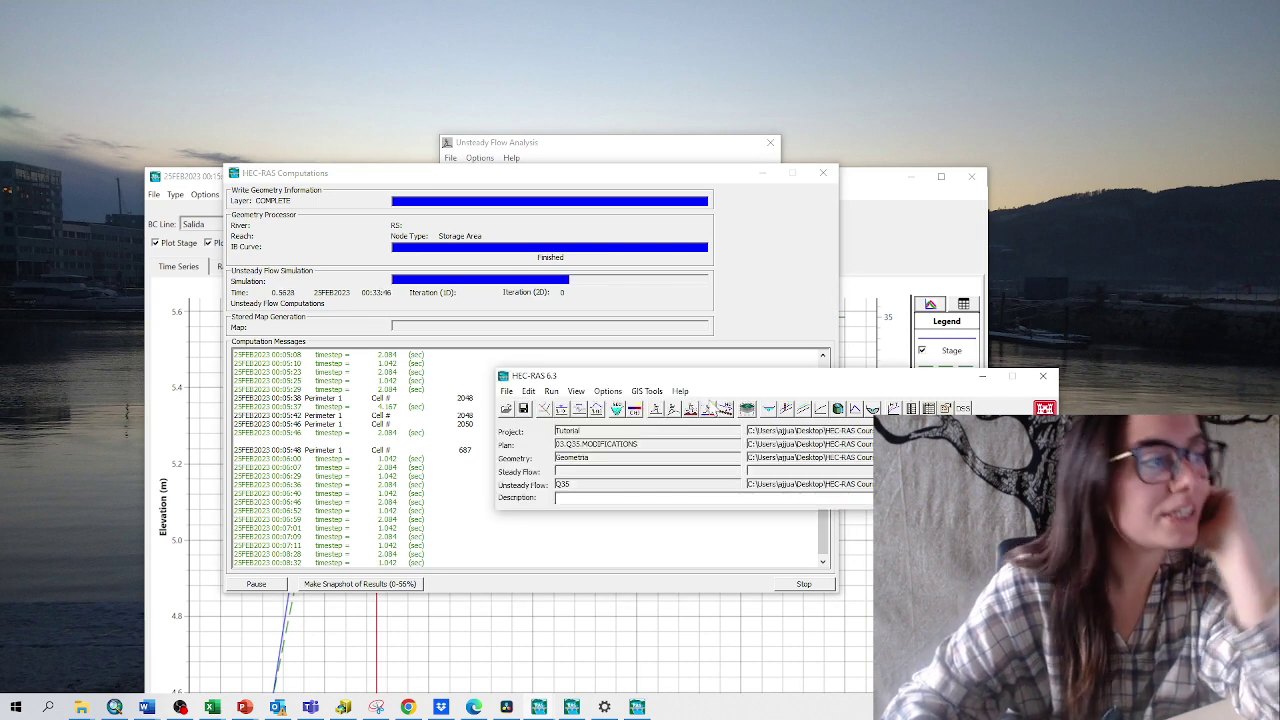
Open the Geometria geometric data maximized and search Perimeter 1 for a mesh cell by number
click(542, 409)
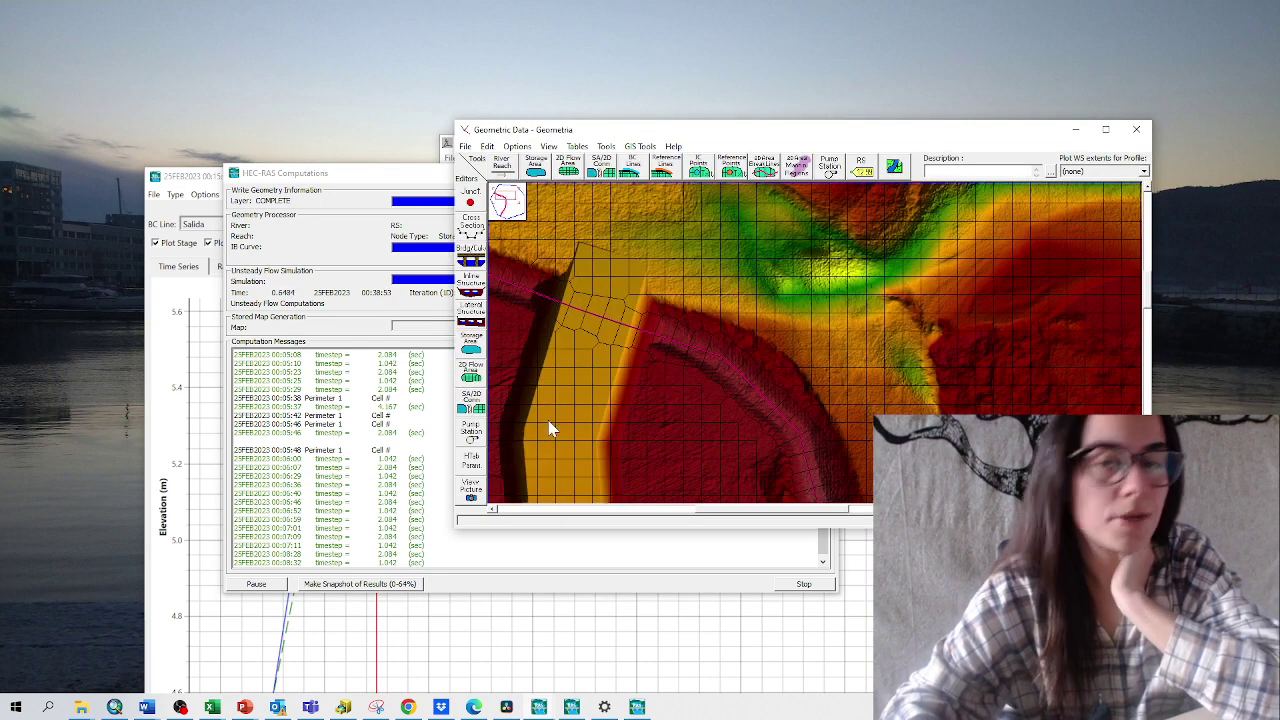
click(1105, 129)
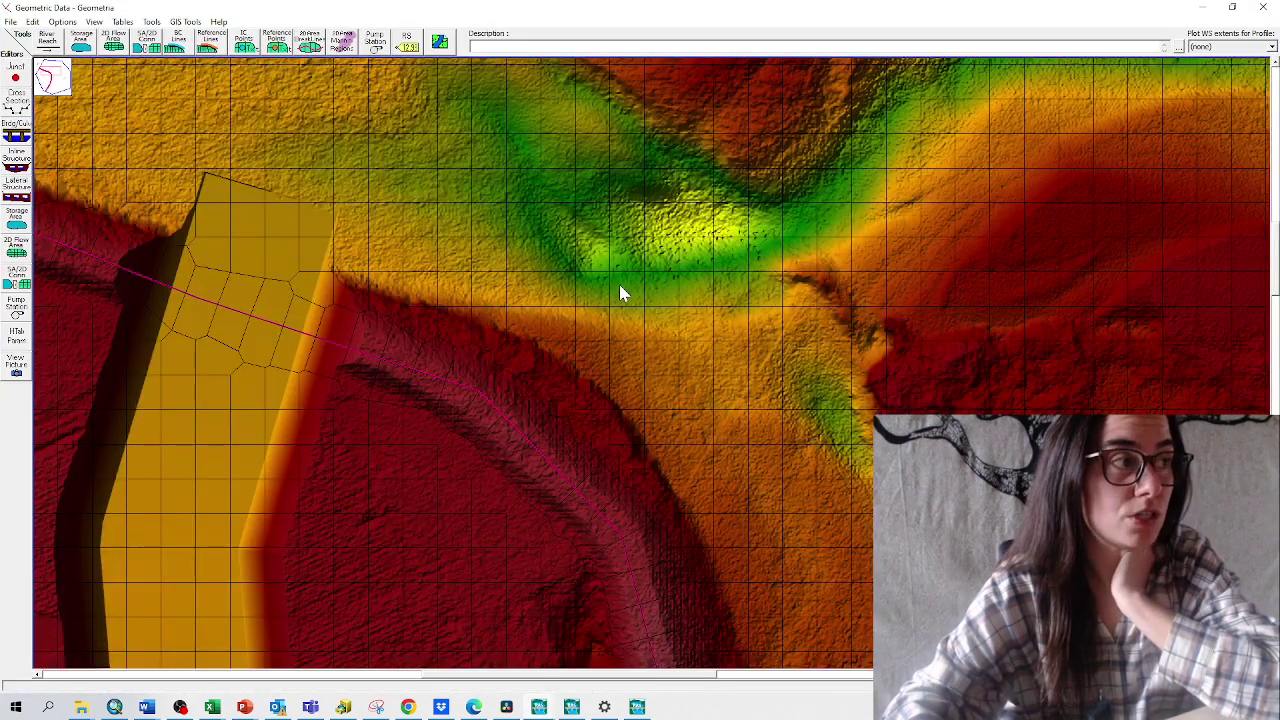
right_click(620, 286)
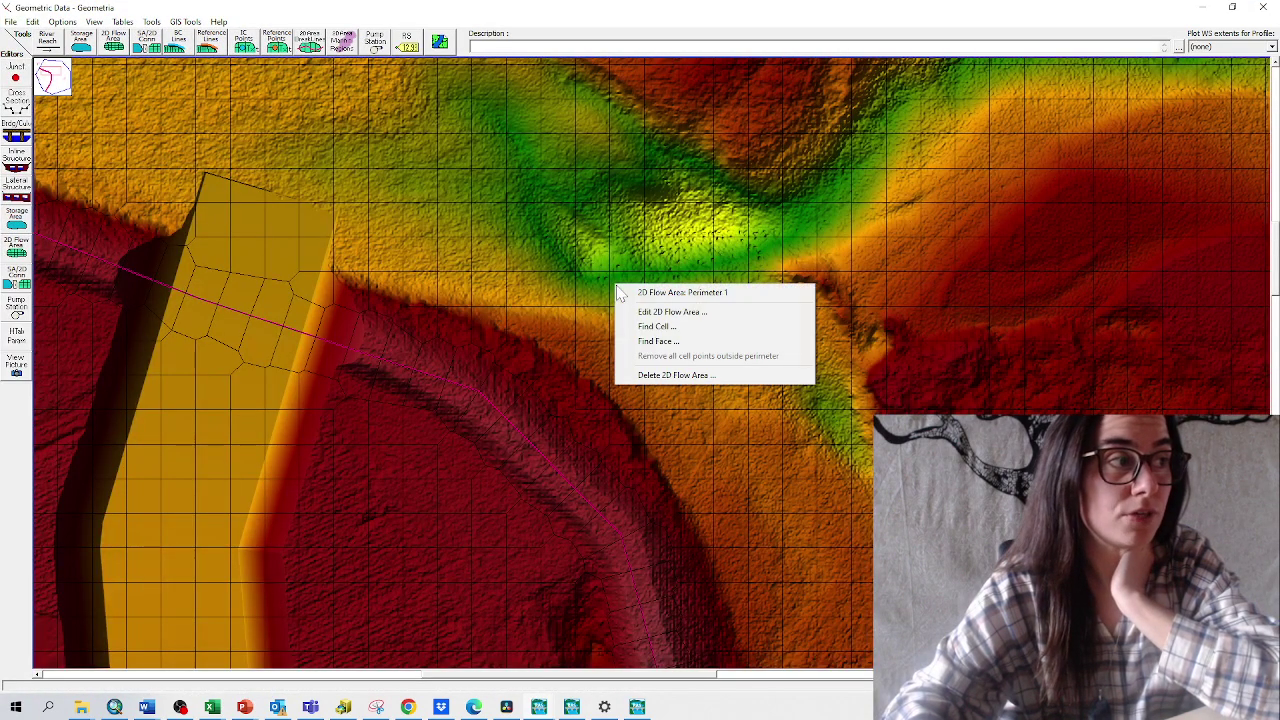
click(657, 327)
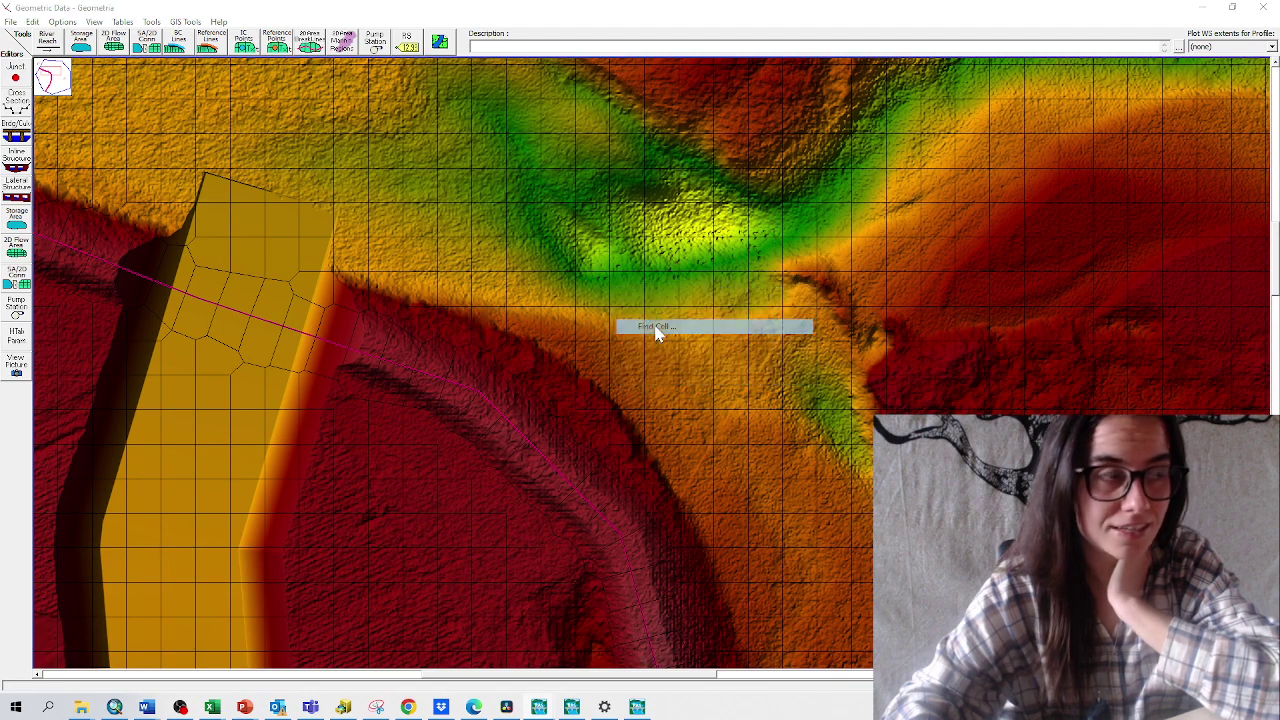
text(2078)
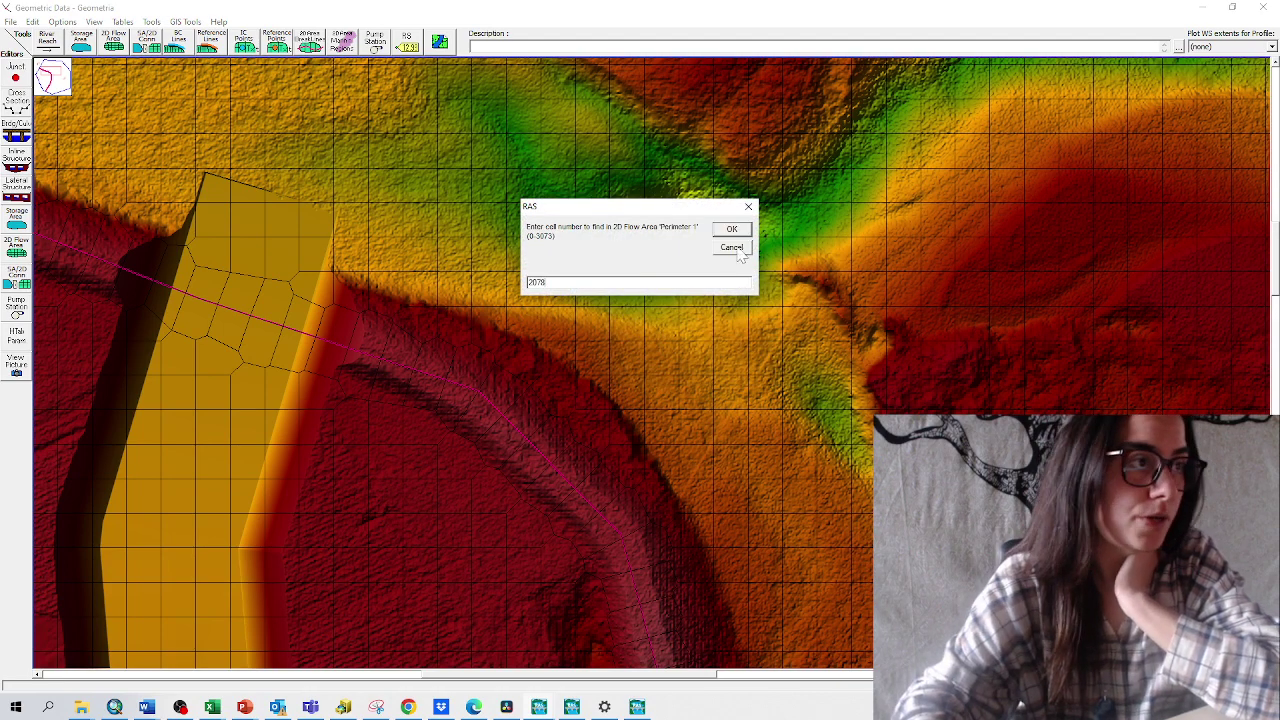
click(732, 230)
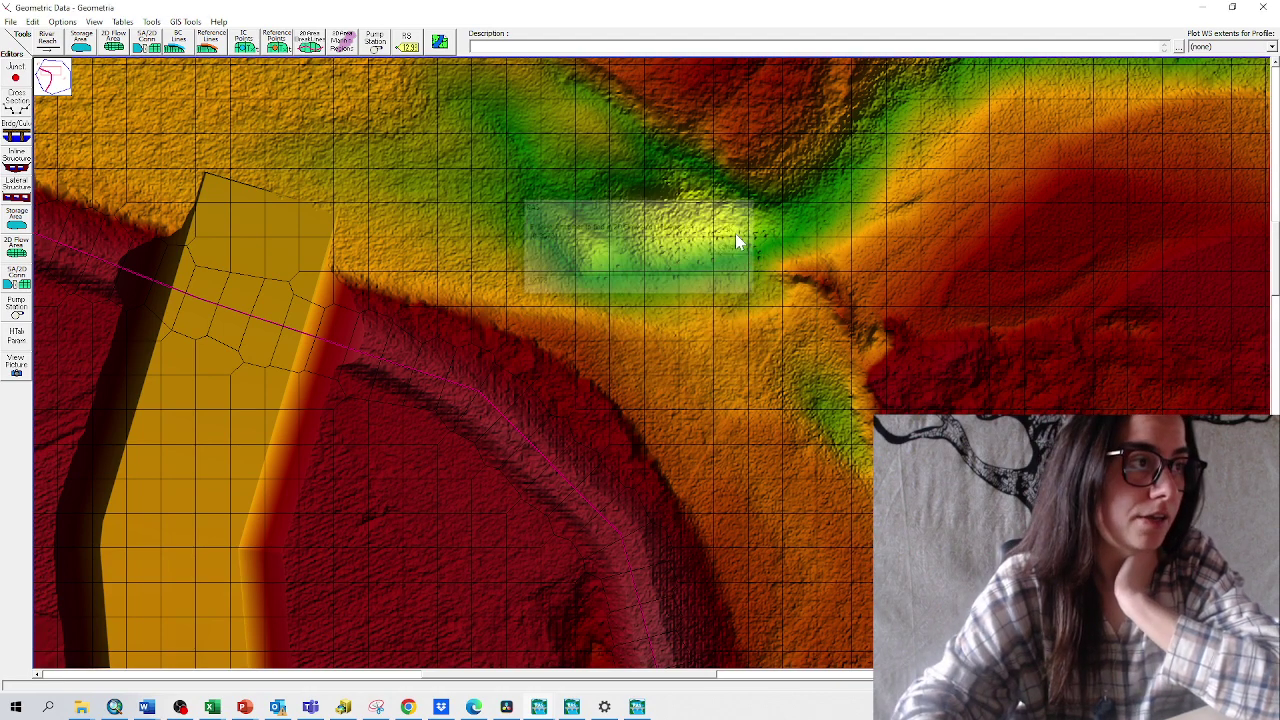
scroll(736, 319, up, 2)
scroll(735, 325, down, 2)
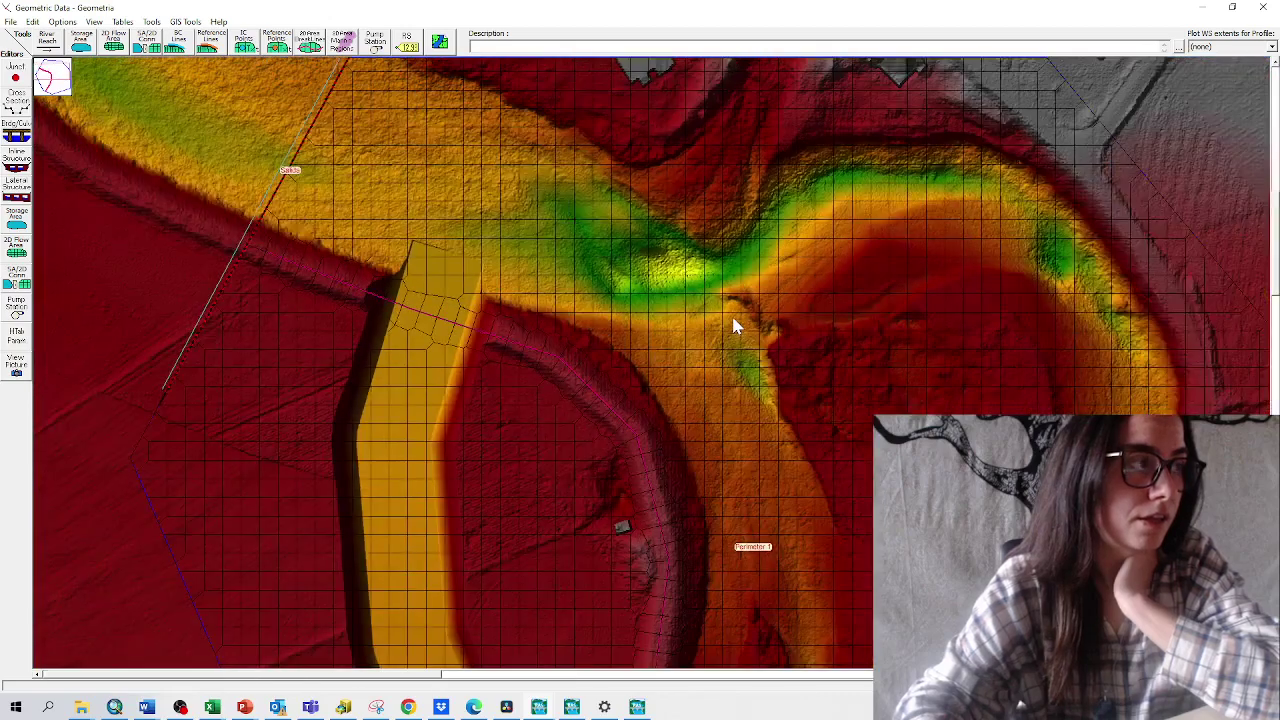
scroll(580, 543, down, 2)
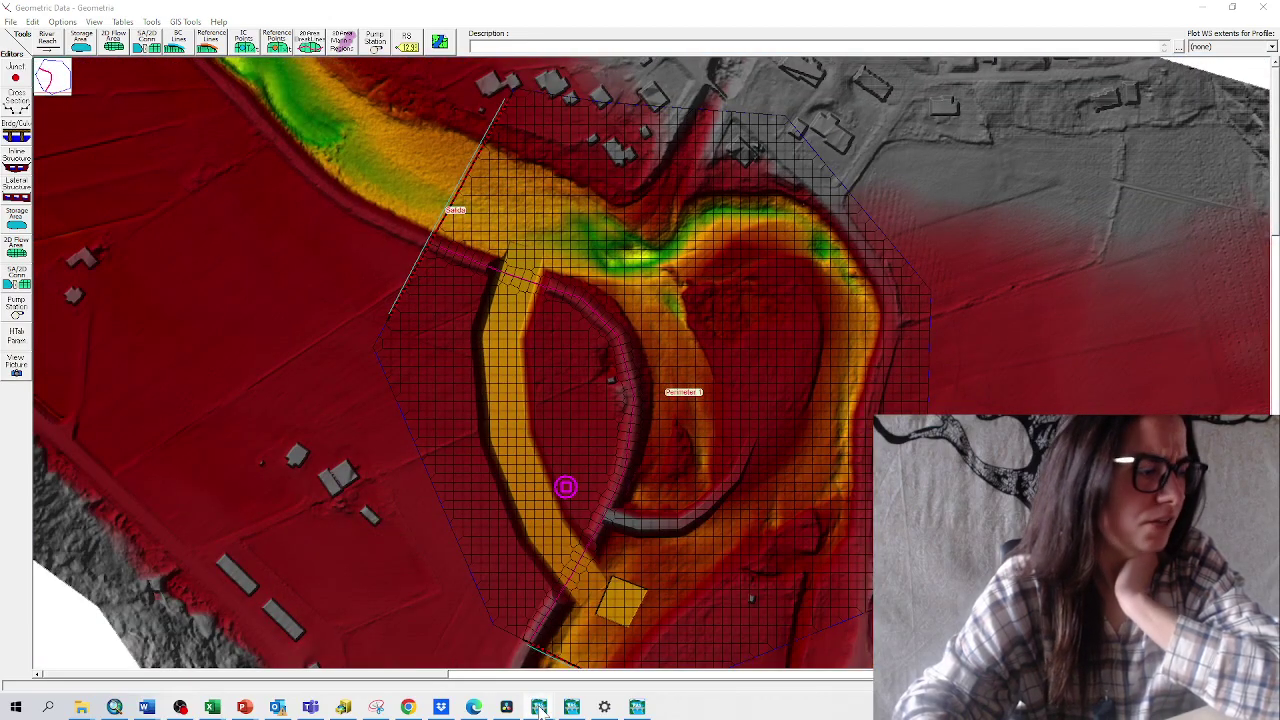
Locate cell 2048 in Perimeter 1, close the finished computations report and reopen RAS Mapper
mouse_move(538, 707)
click(548, 662)
scroll(527, 458, up, 8)
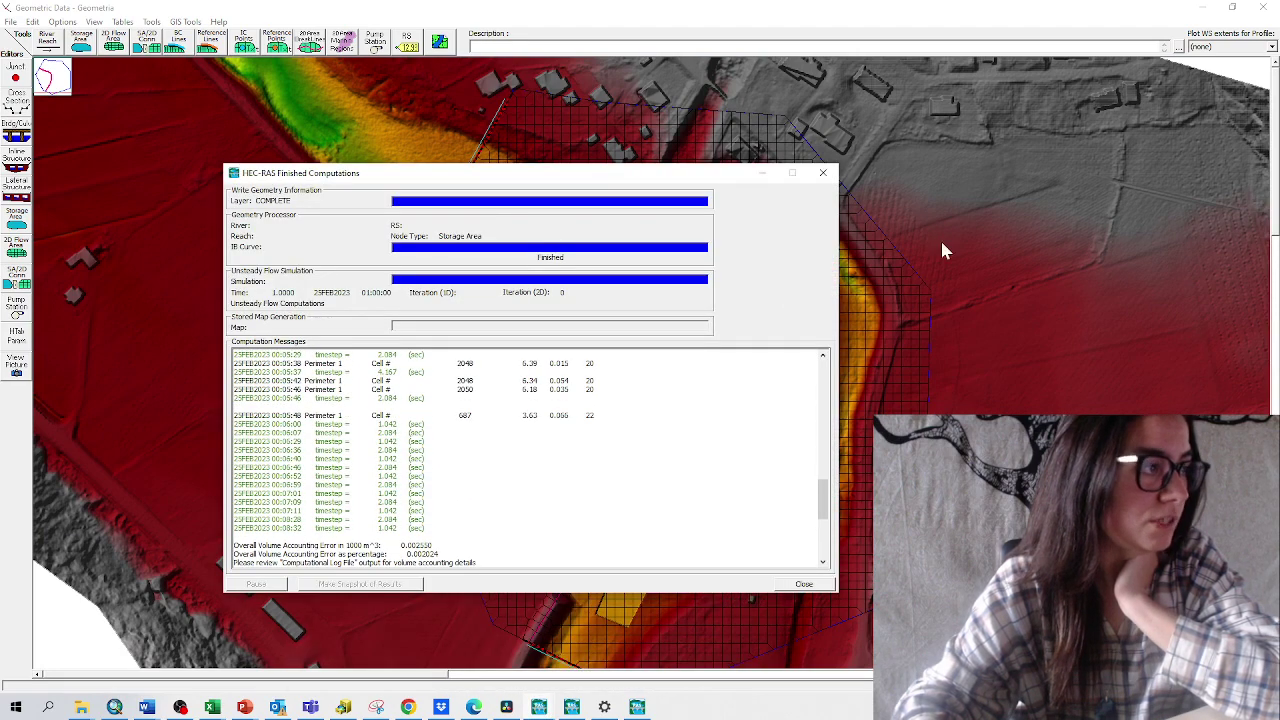
click(1080, 100)
right_click(656, 290)
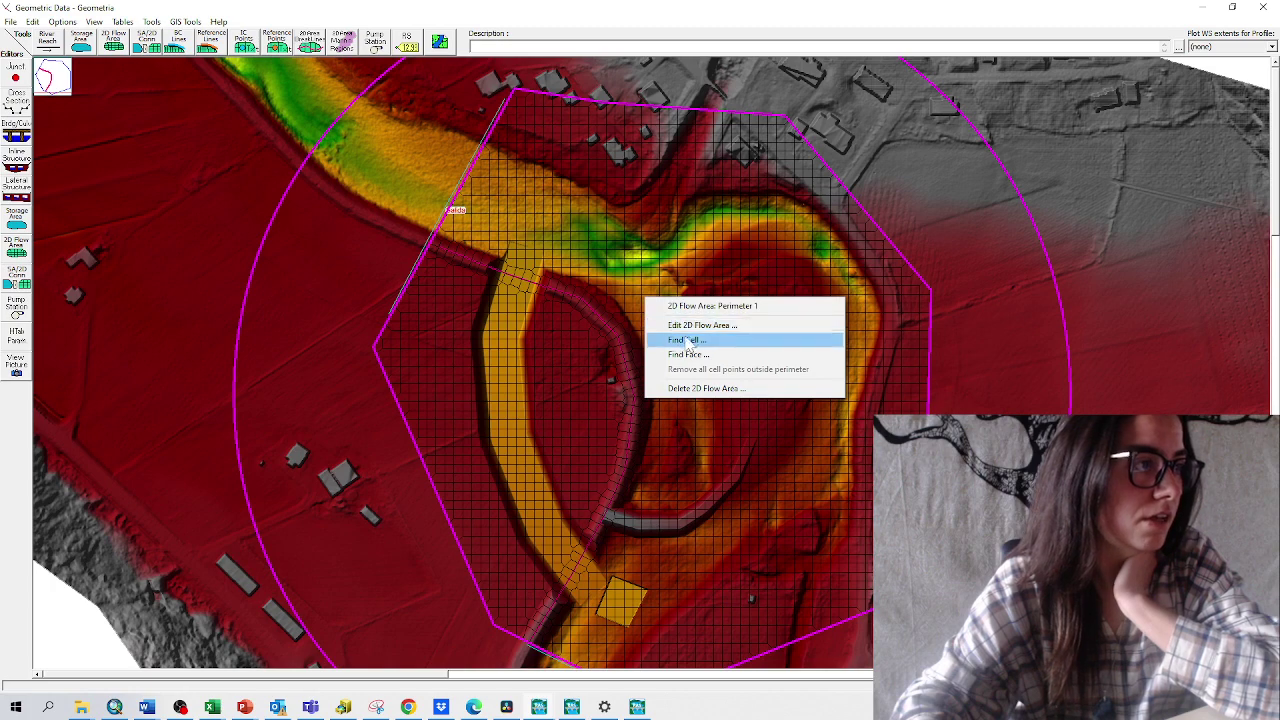
click(728, 337)
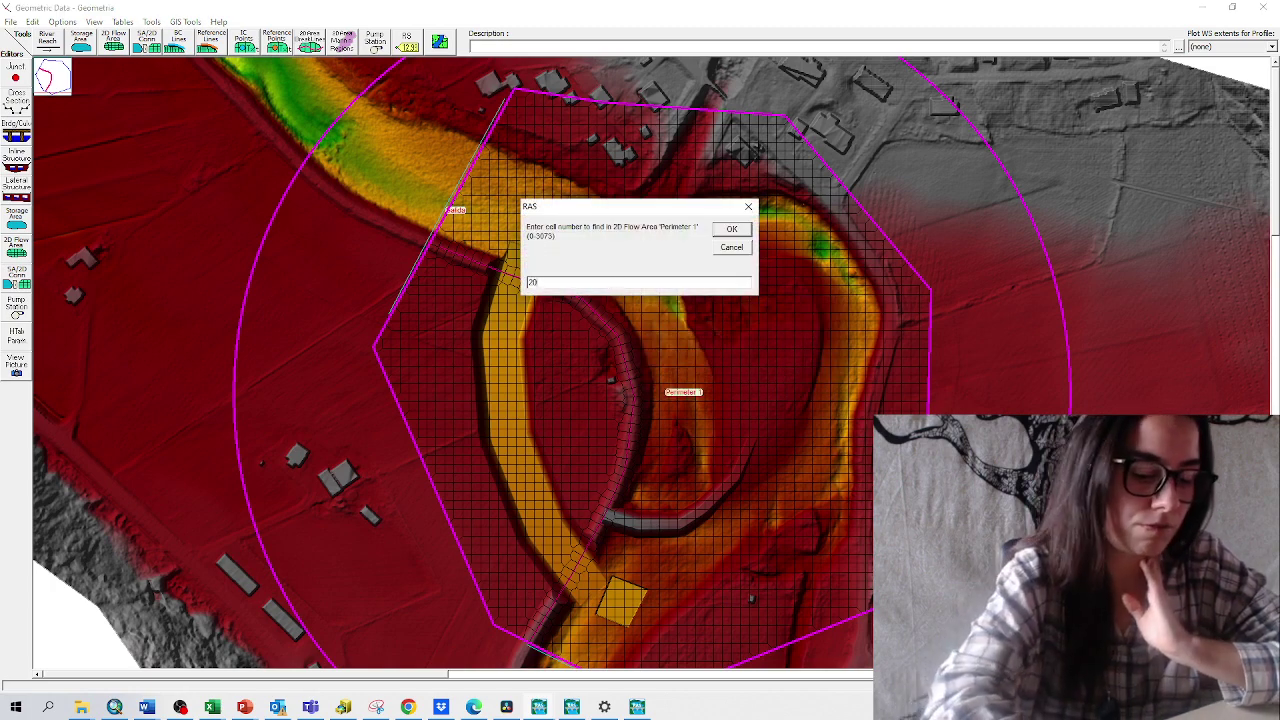
key(Return)
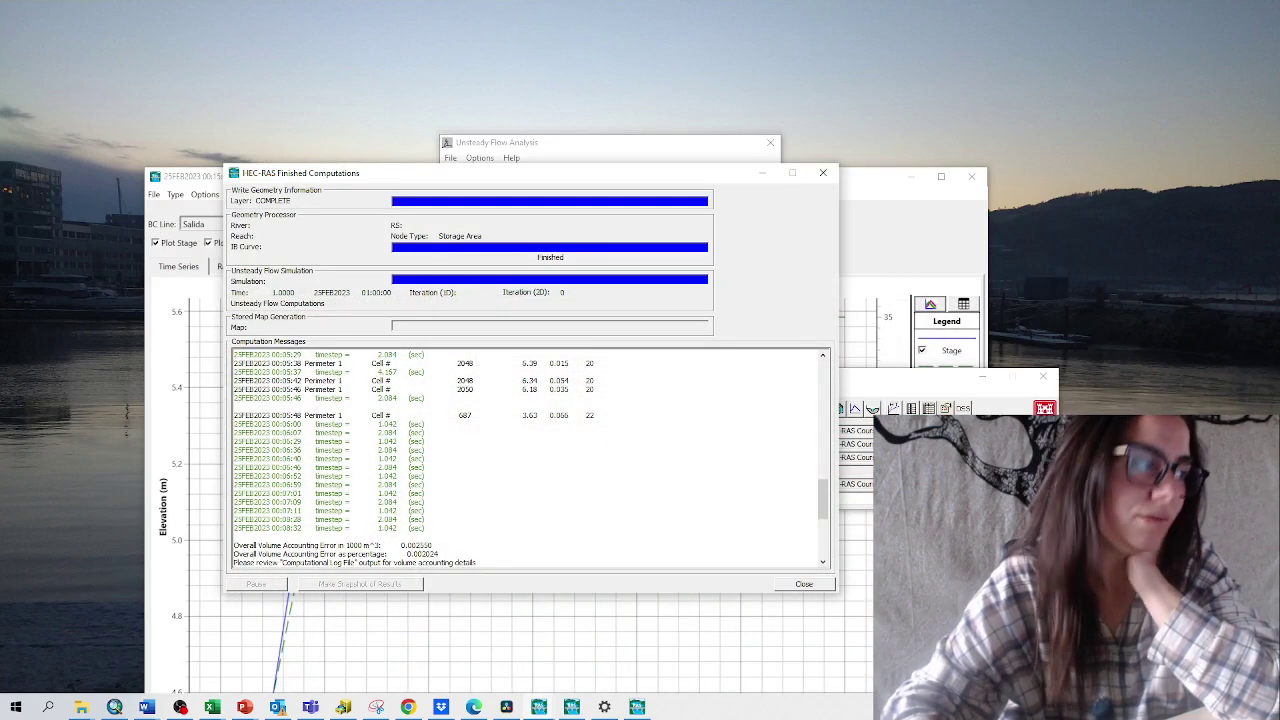
click(804, 584)
click(747, 409)
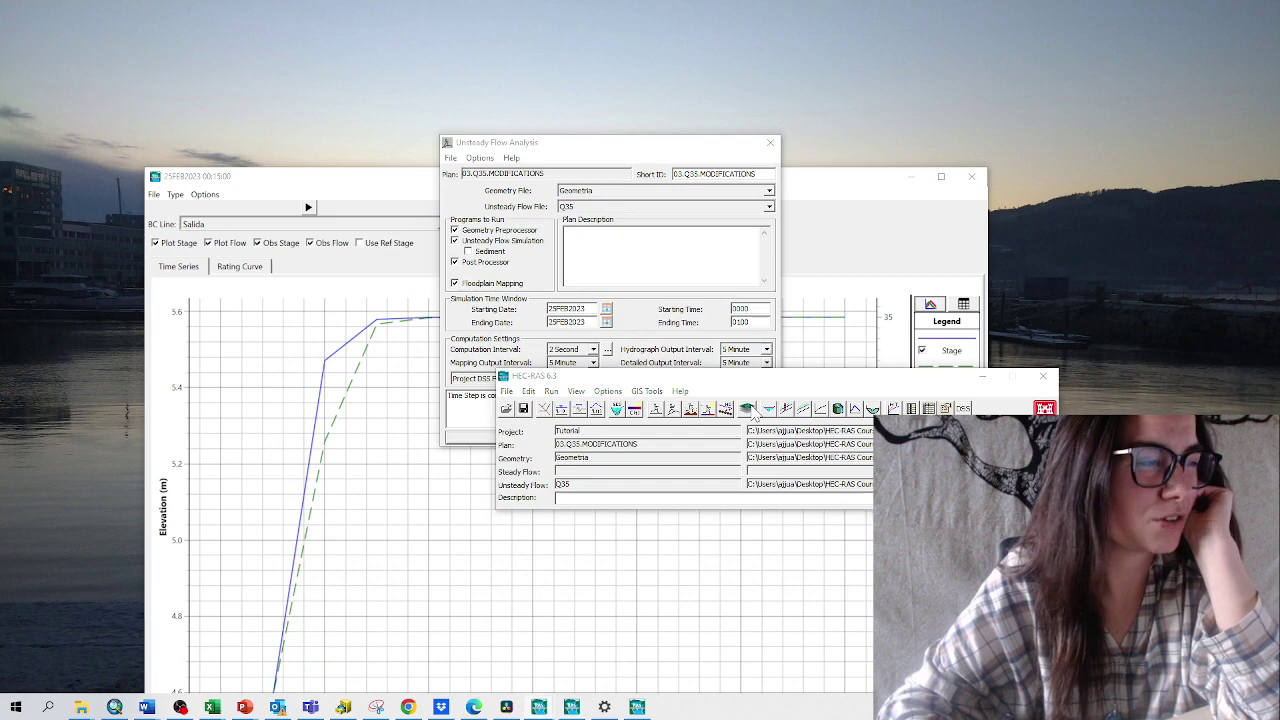
Show the 03.Q35.MODIFICATIONS Depth (Max) layer with its legend updating to the current view
mouse_move(570, 714)
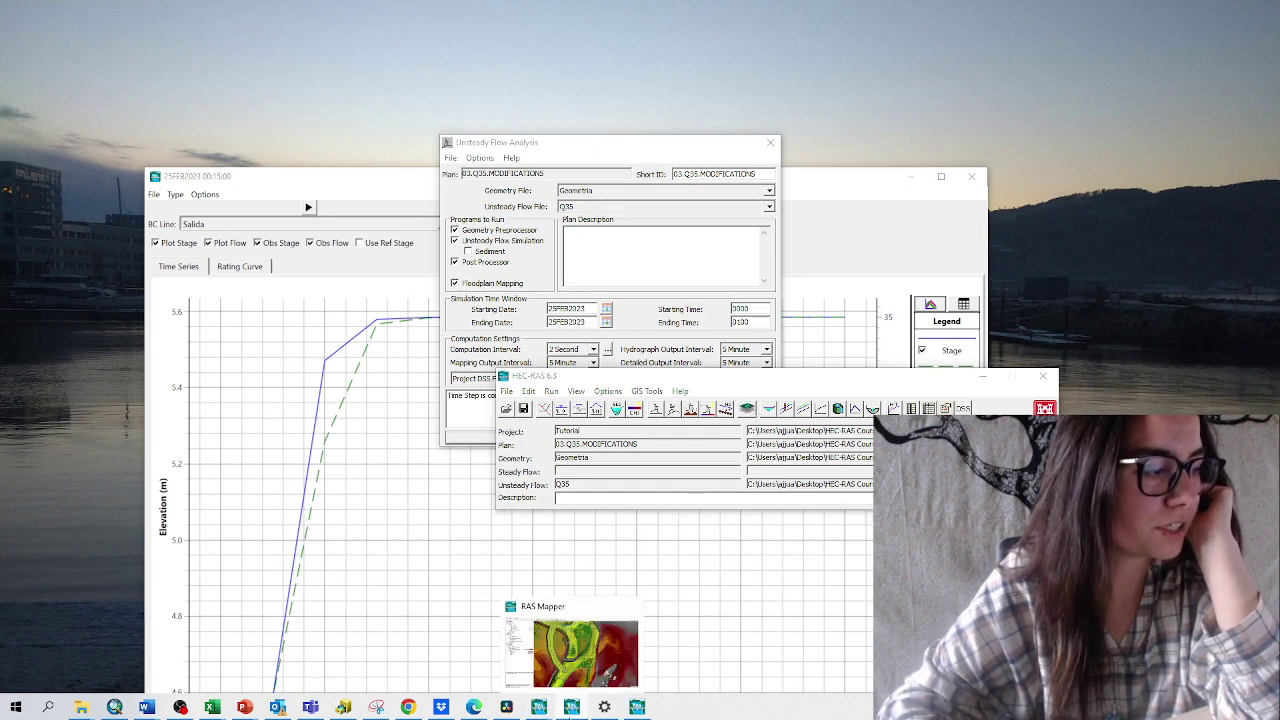
click(571, 707)
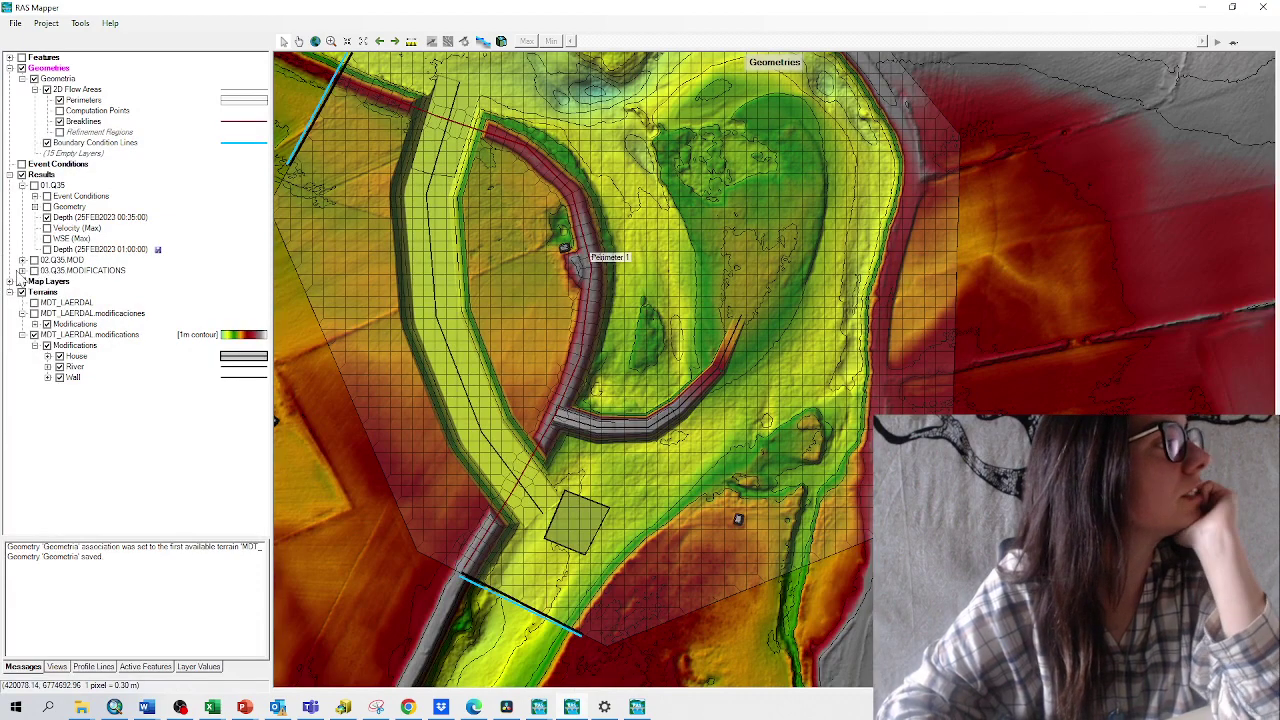
click(22, 270)
click(46, 302)
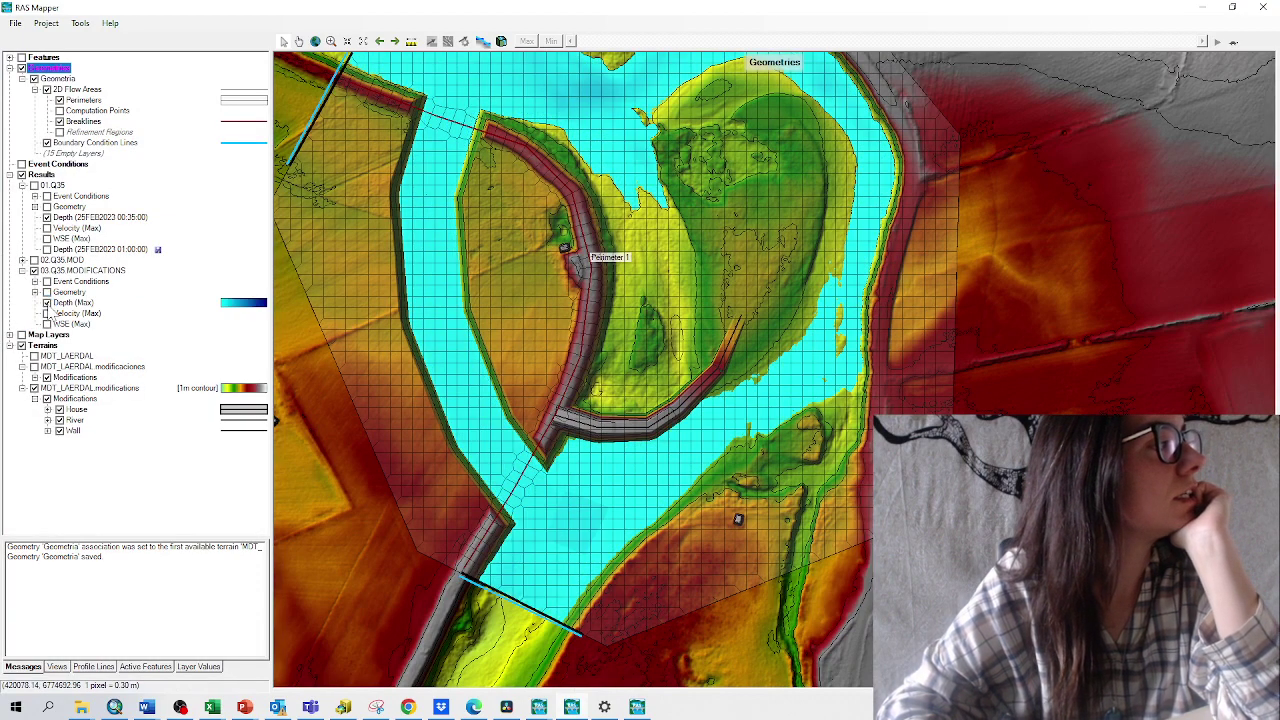
scroll(767, 448, down, 1)
scroll(767, 448, down, 2)
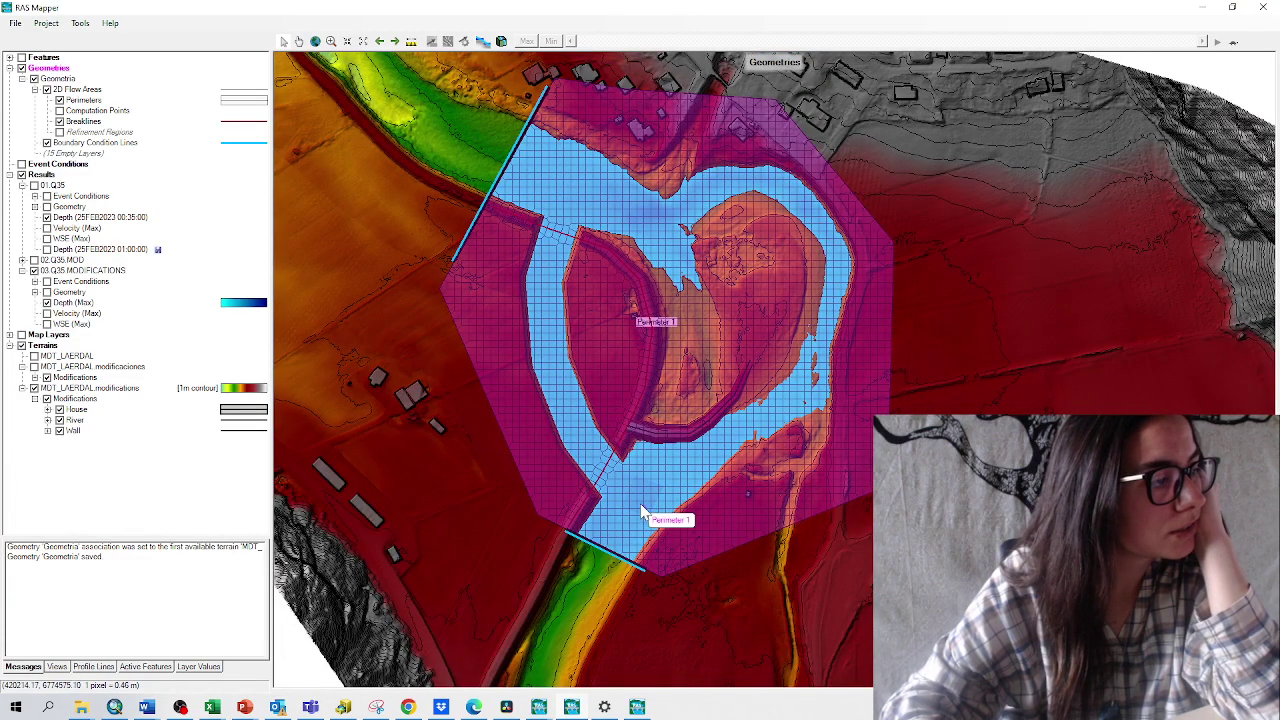
scroll(648, 512, up, 1)
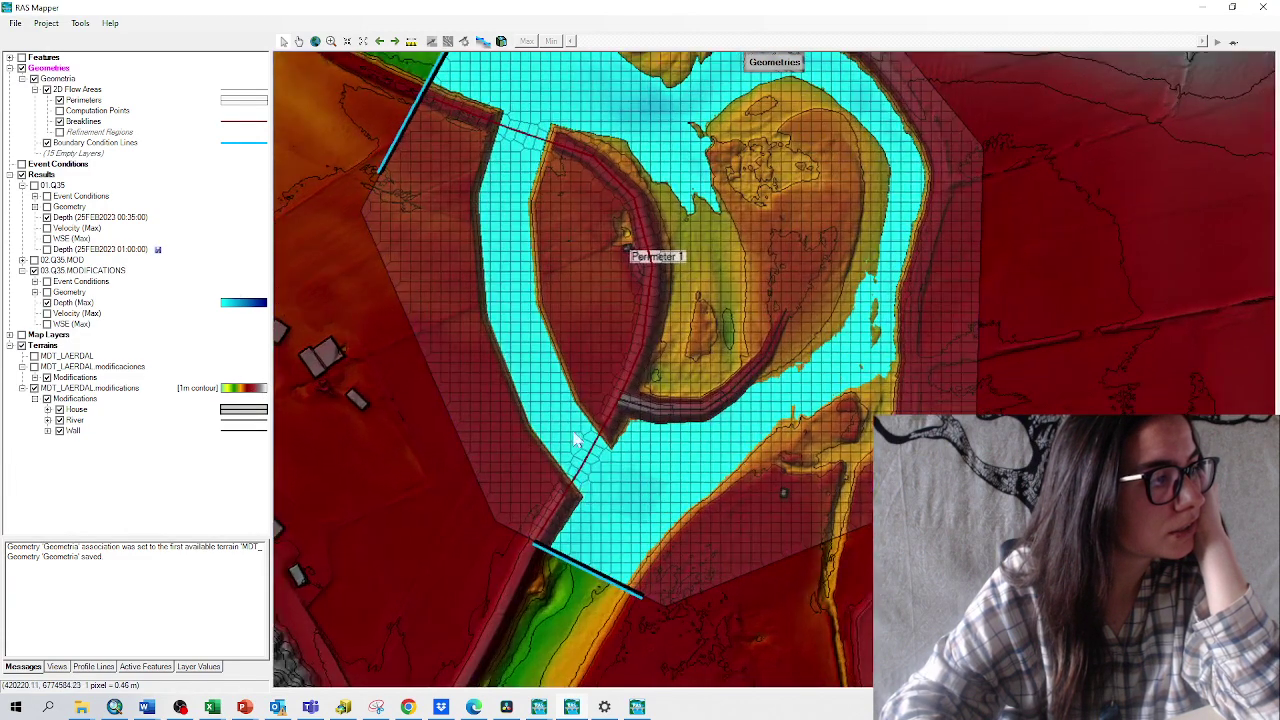
double_click(245, 303)
click(429, 312)
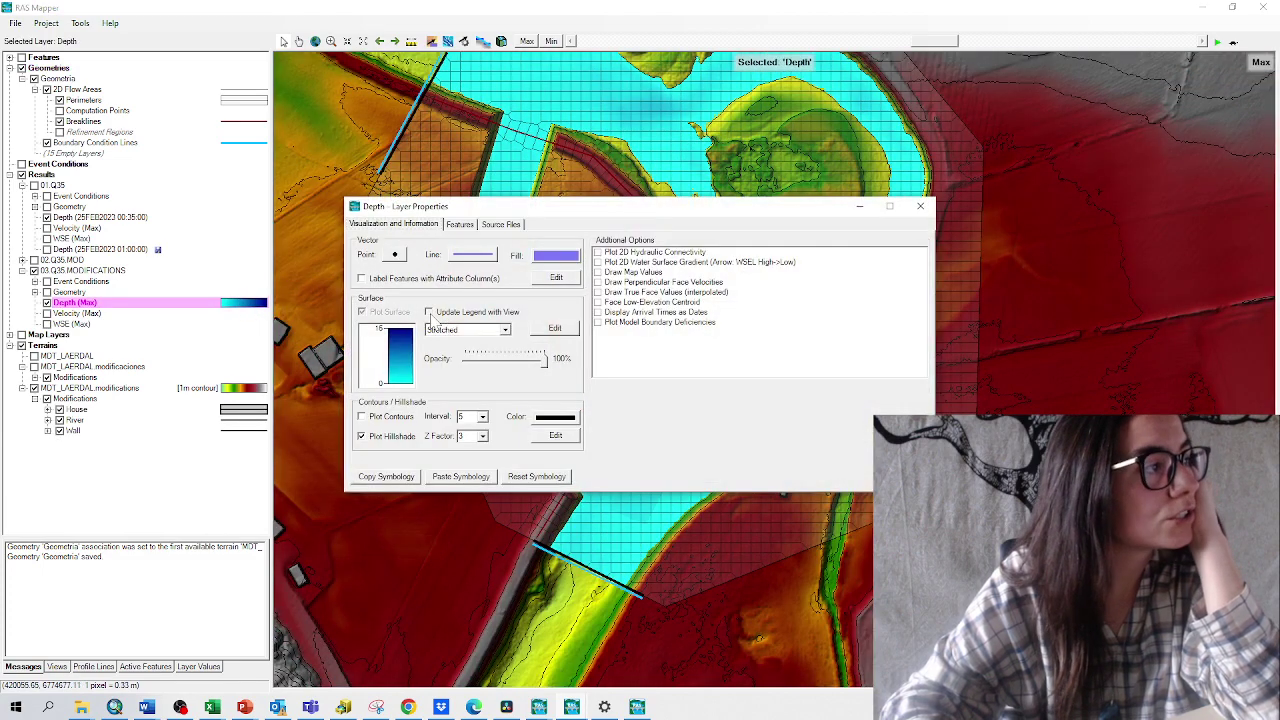
click(920, 206)
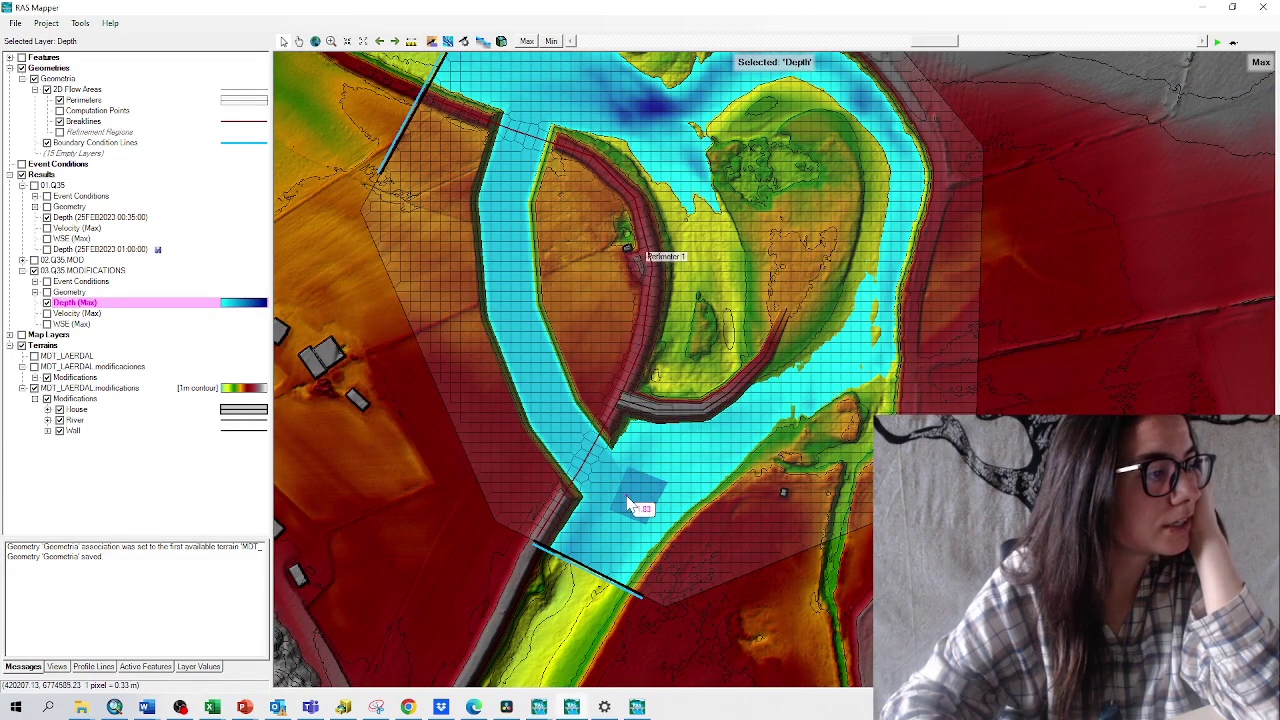
mouse_move(640, 495)
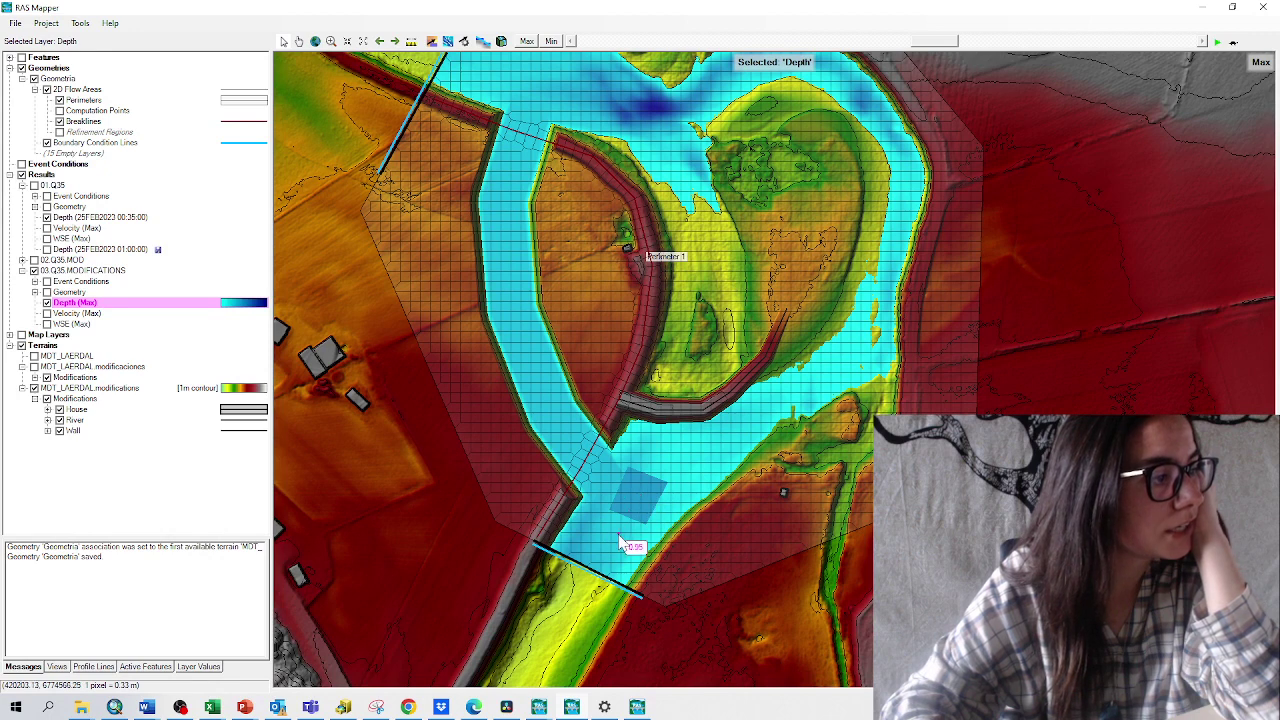
click(48, 410)
click(78, 409)
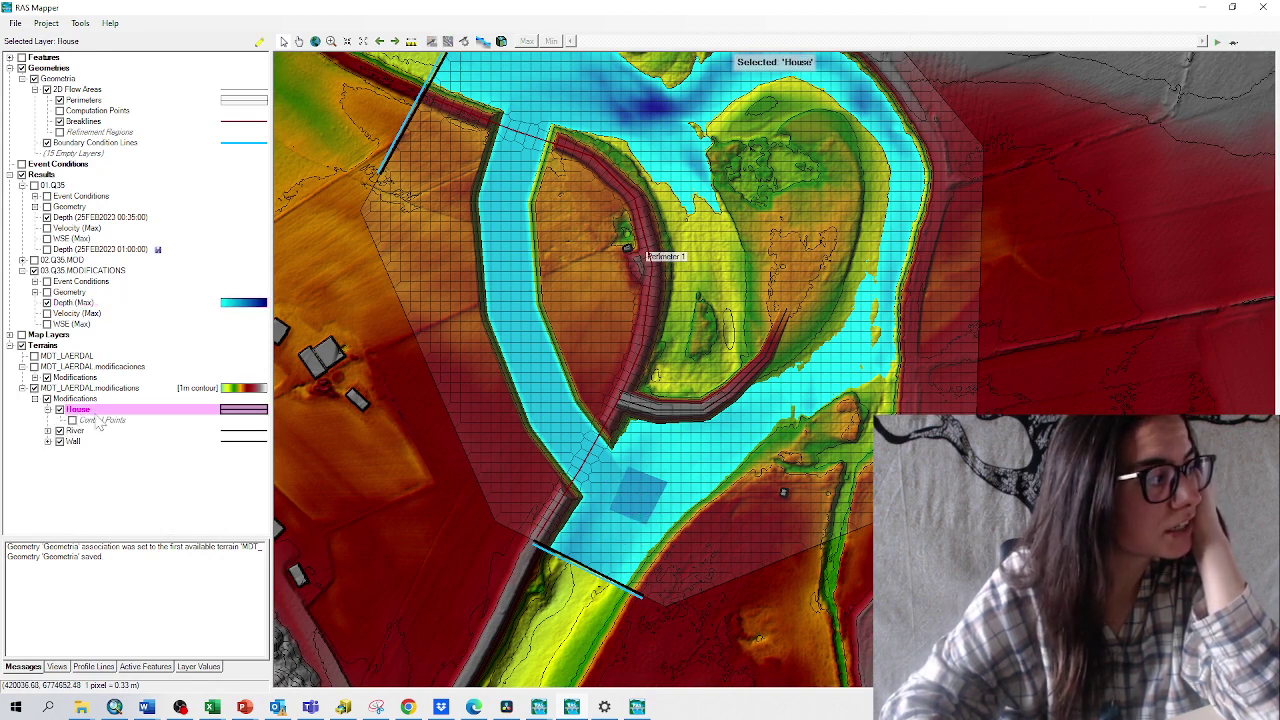
right_click(634, 488)
mouse_move(690, 521)
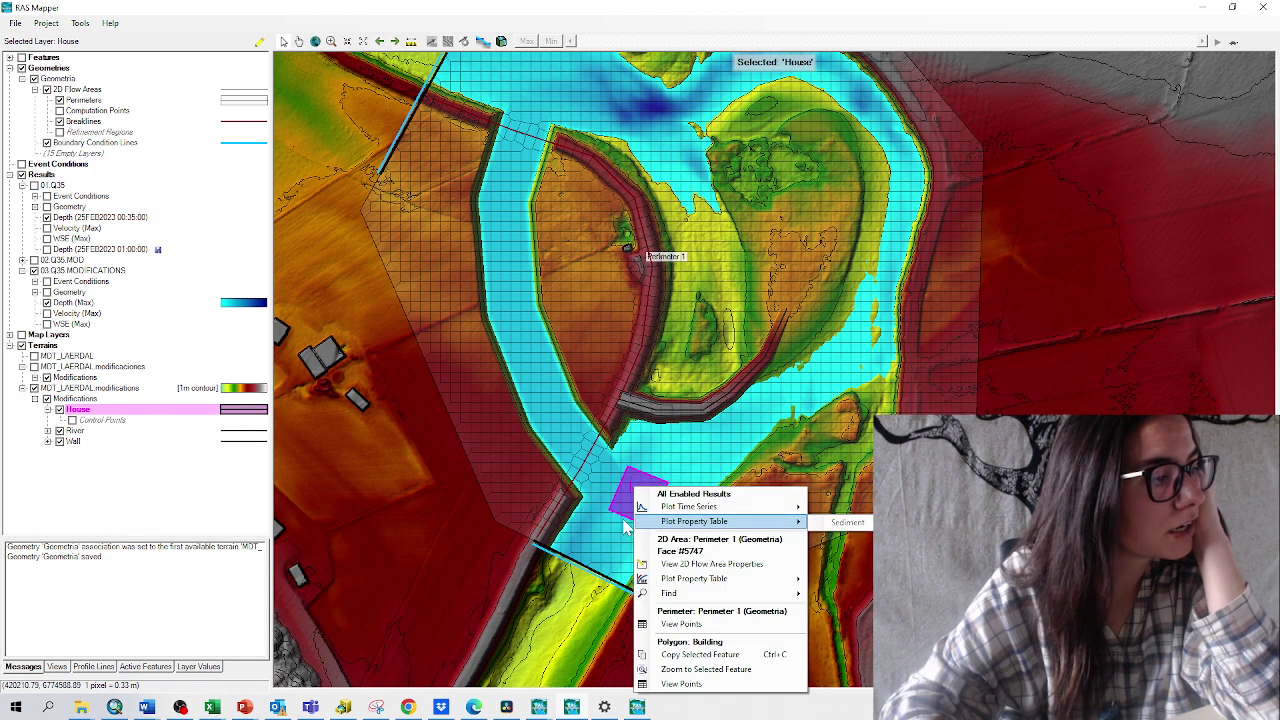
right_click(92, 412)
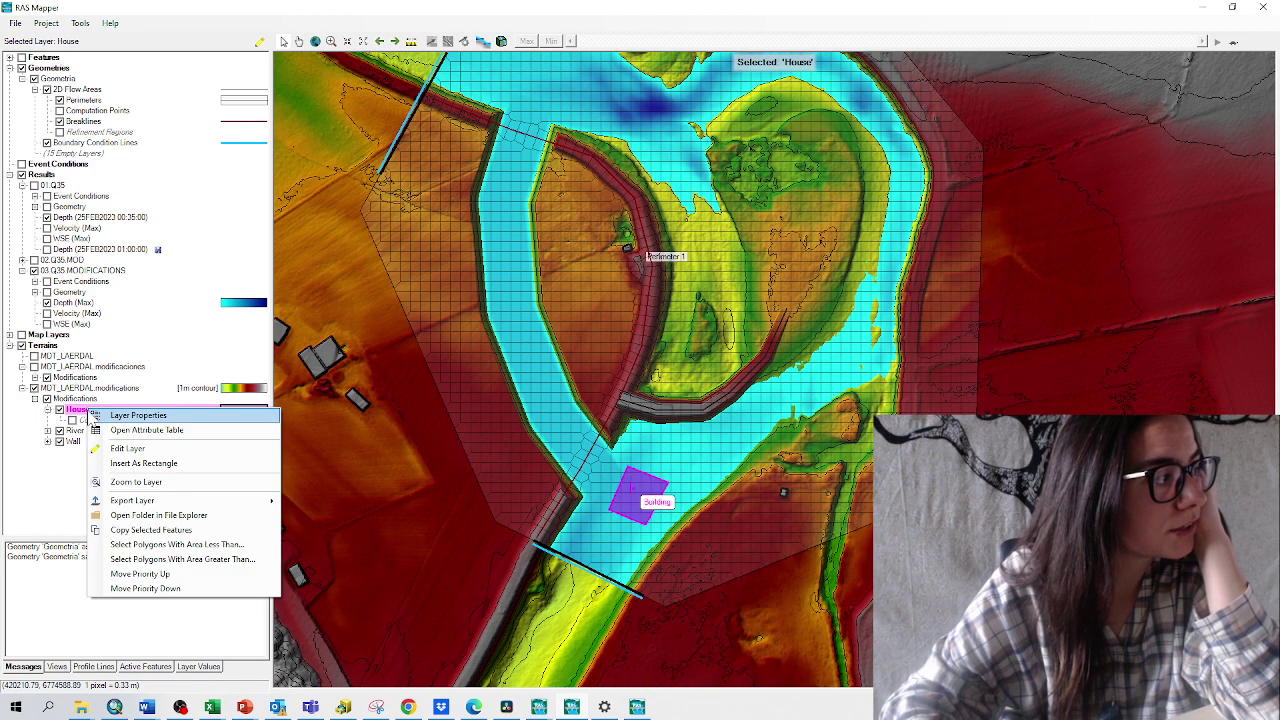
click(122, 448)
click(655, 513)
right_click(655, 513)
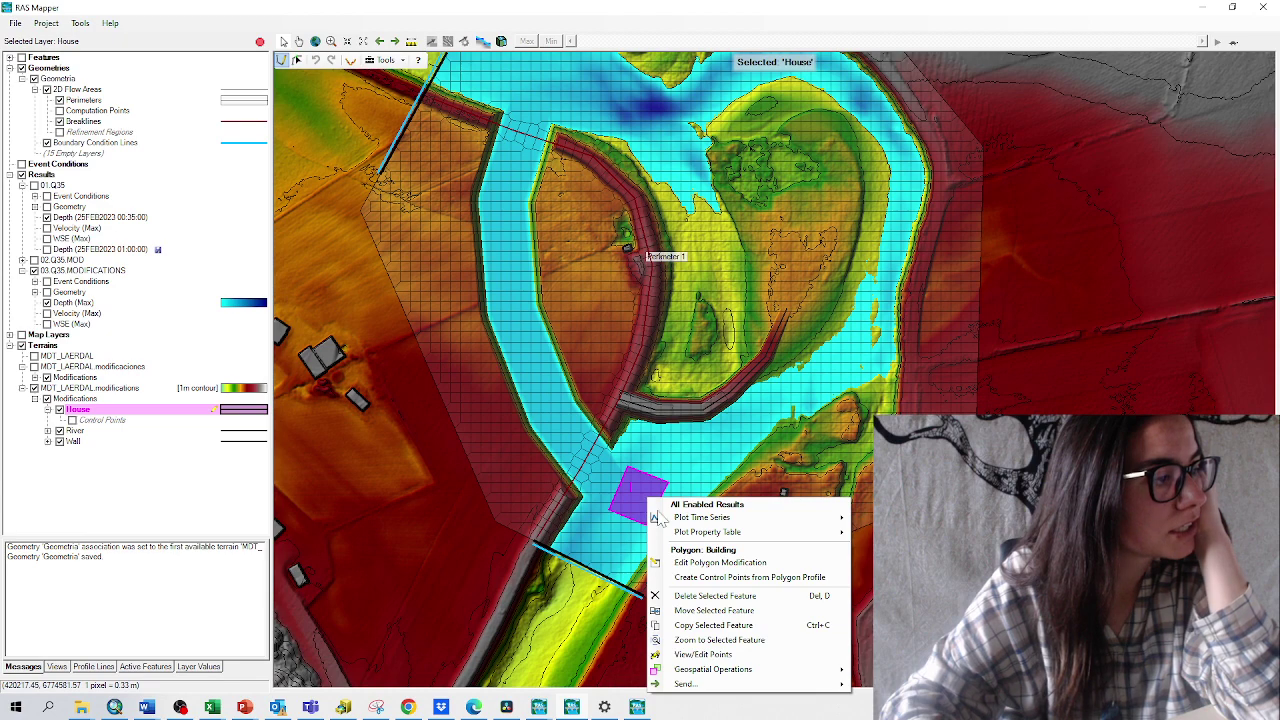
click(707, 561)
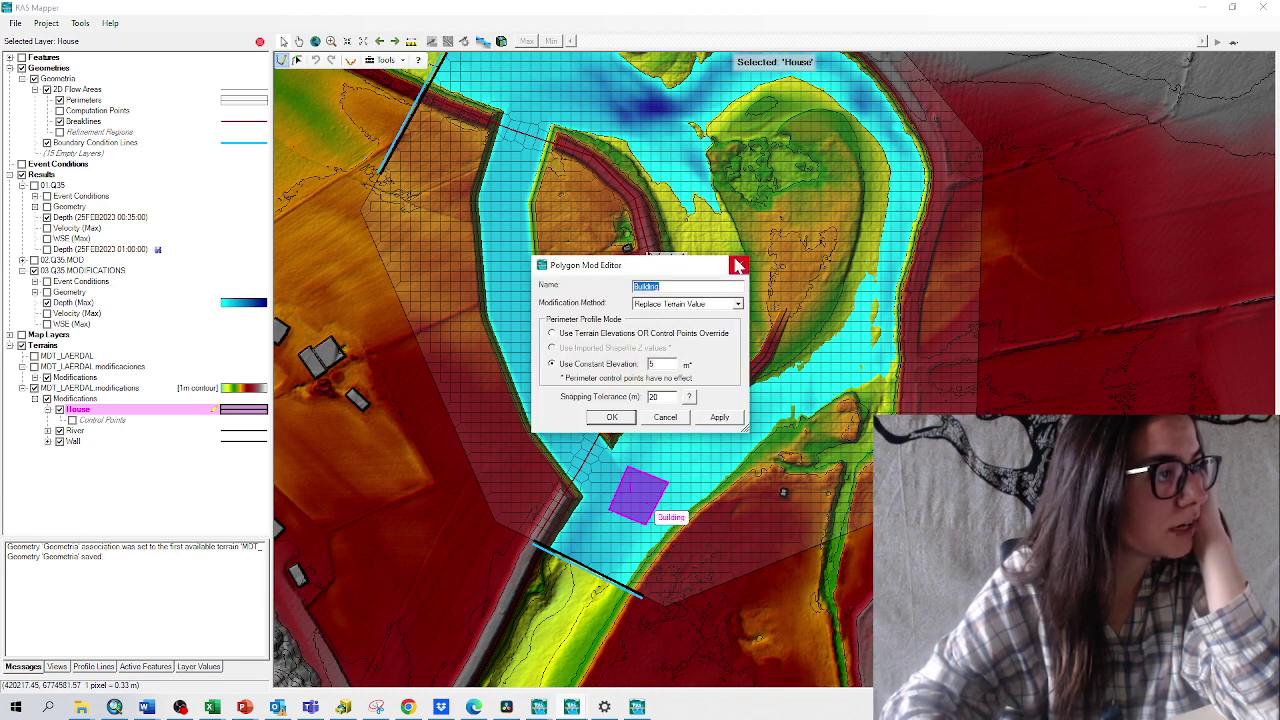
click(739, 264)
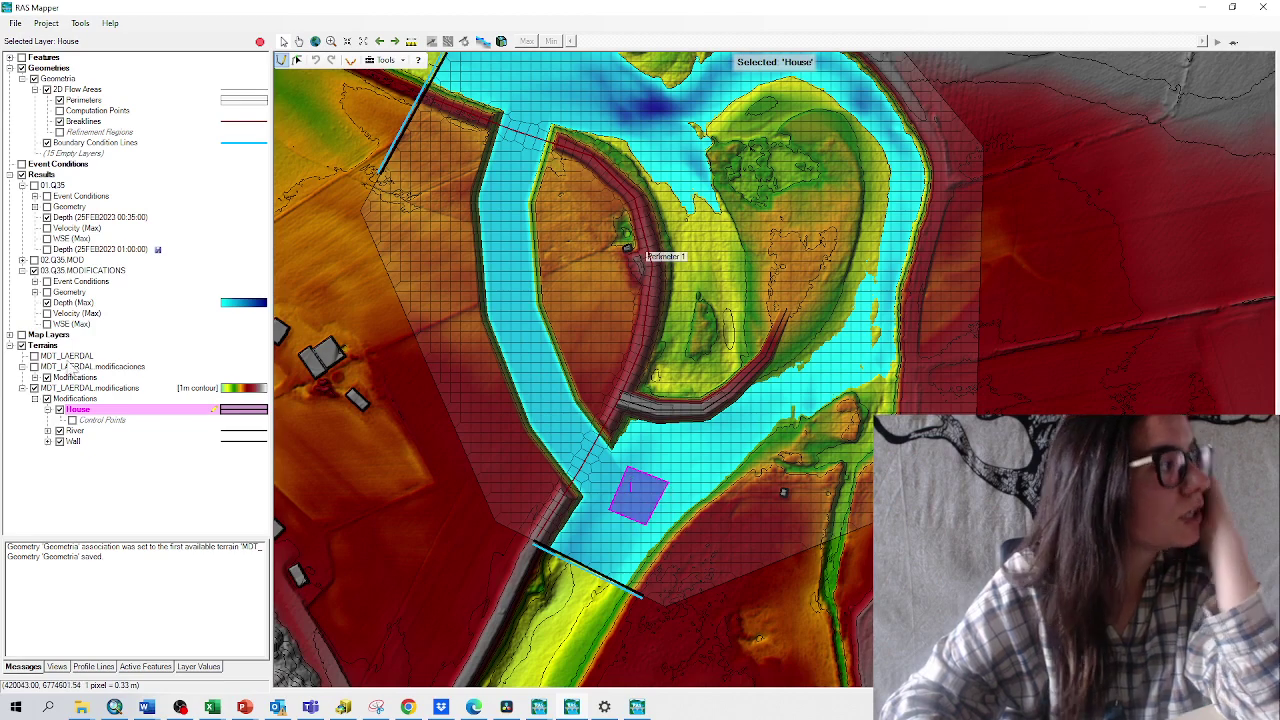
click(60, 303)
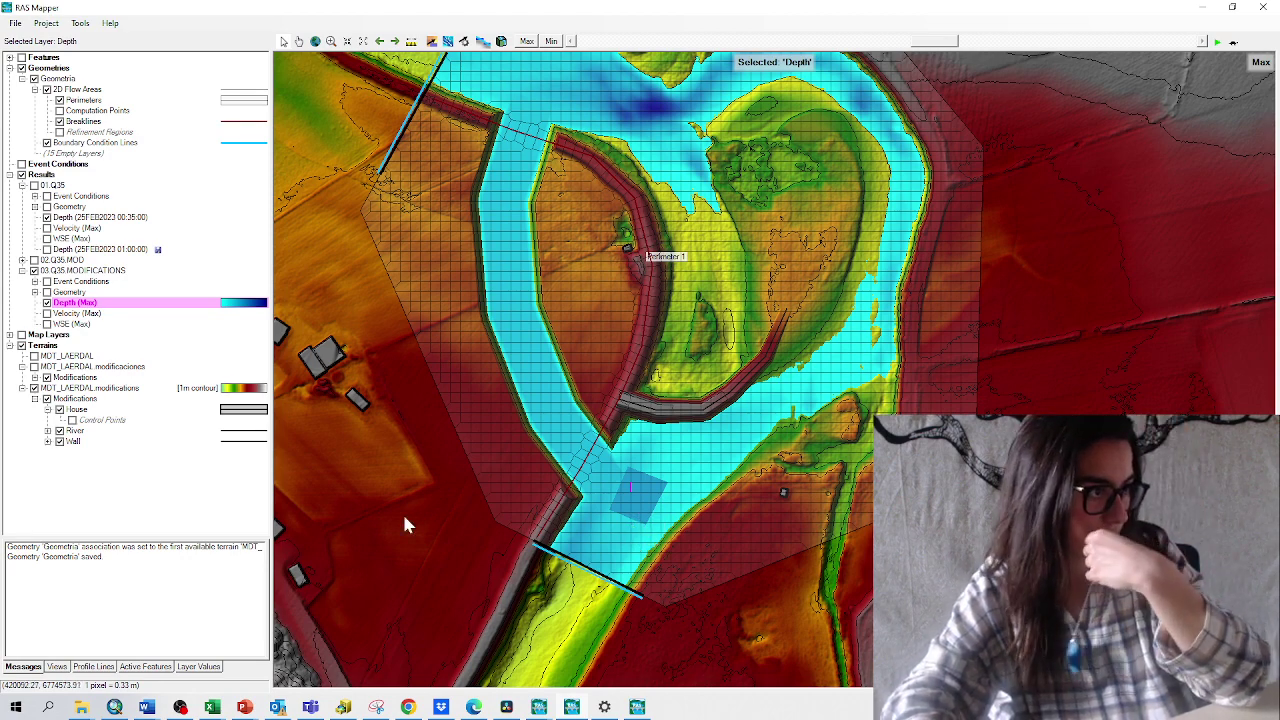
Put the House modifications layer into editing mode
scroll(612, 497, up, 3)
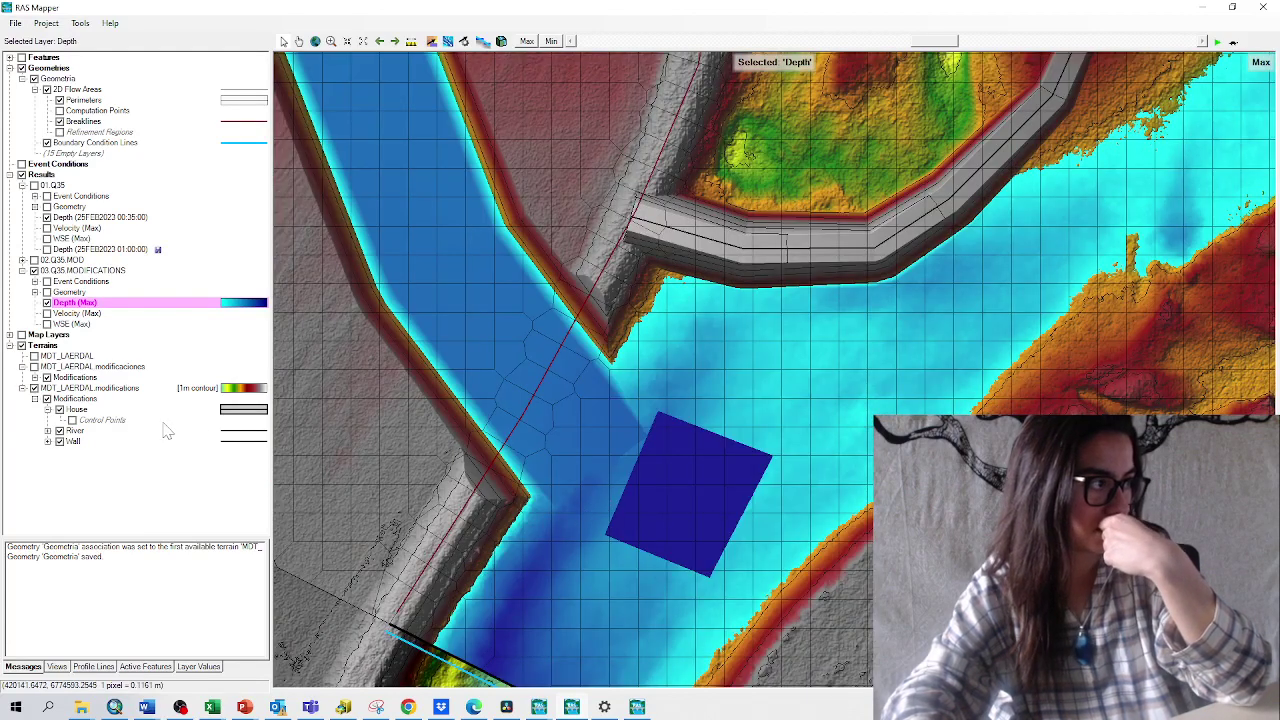
click(88, 412)
right_click(88, 413)
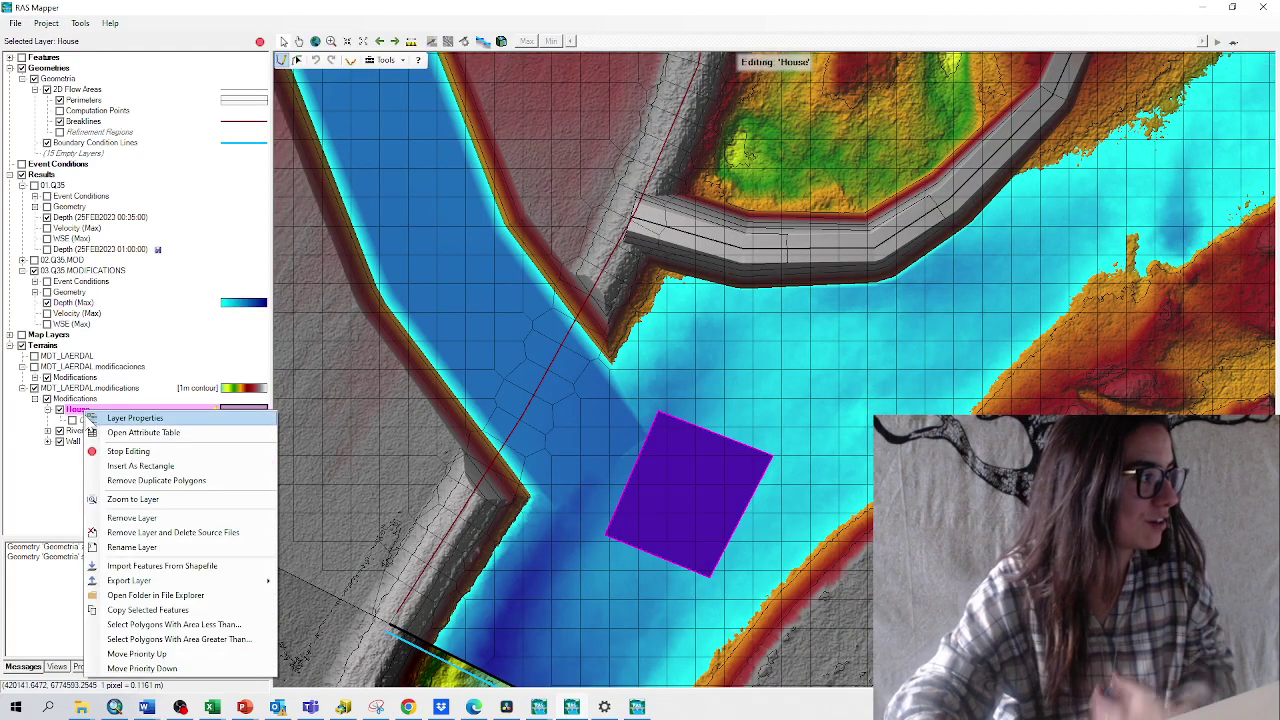
click(52, 482)
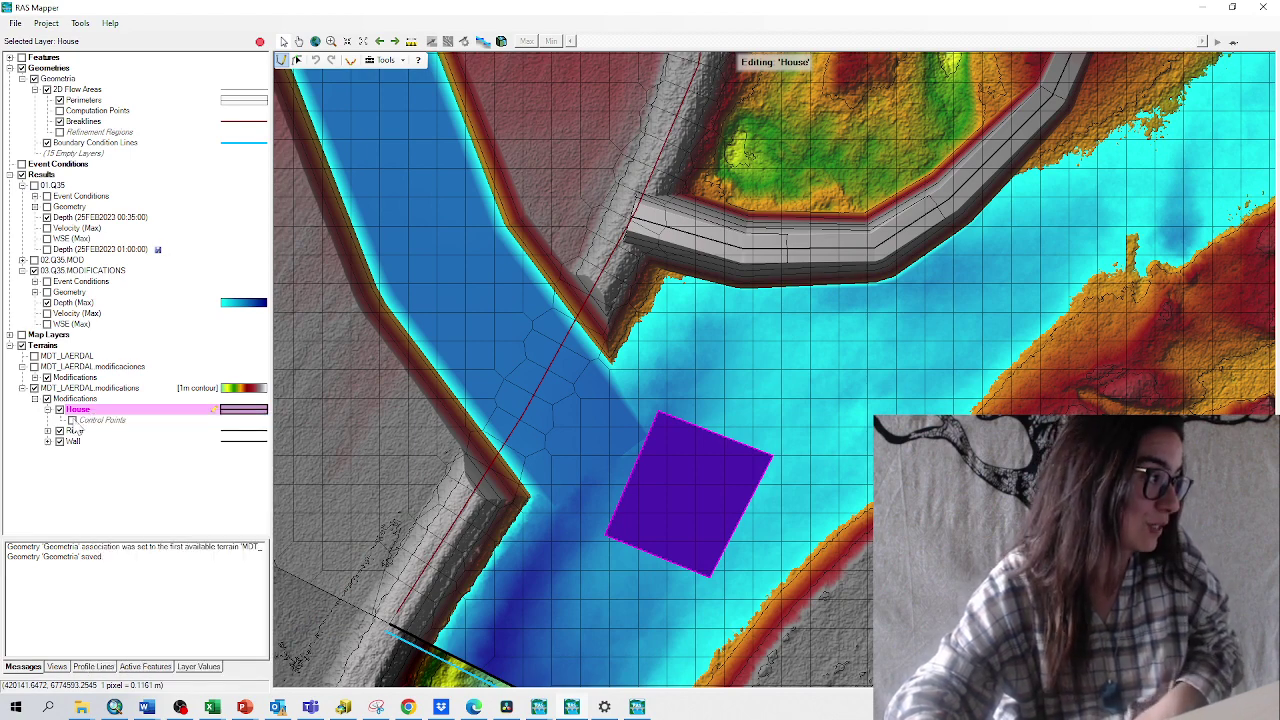
right_click(80, 412)
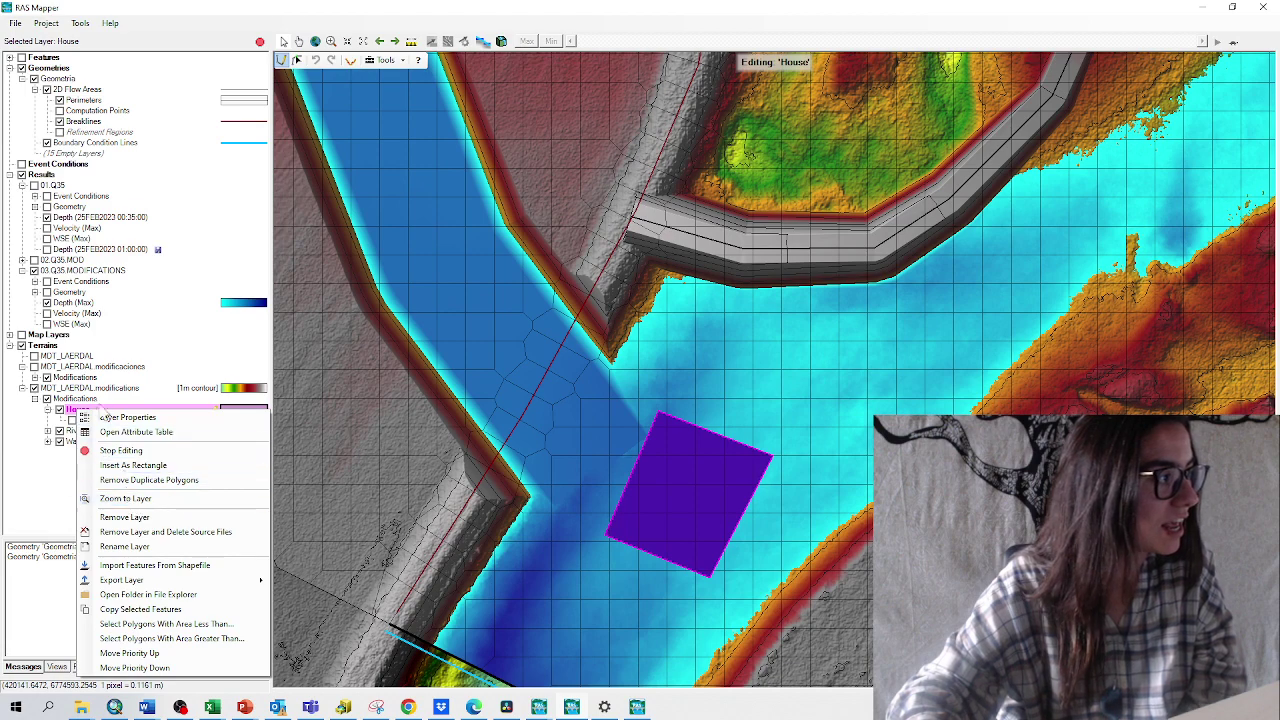
Review the Building polygon's modification settings, then stop editing and save the House edits
right_click(716, 465)
click(771, 539)
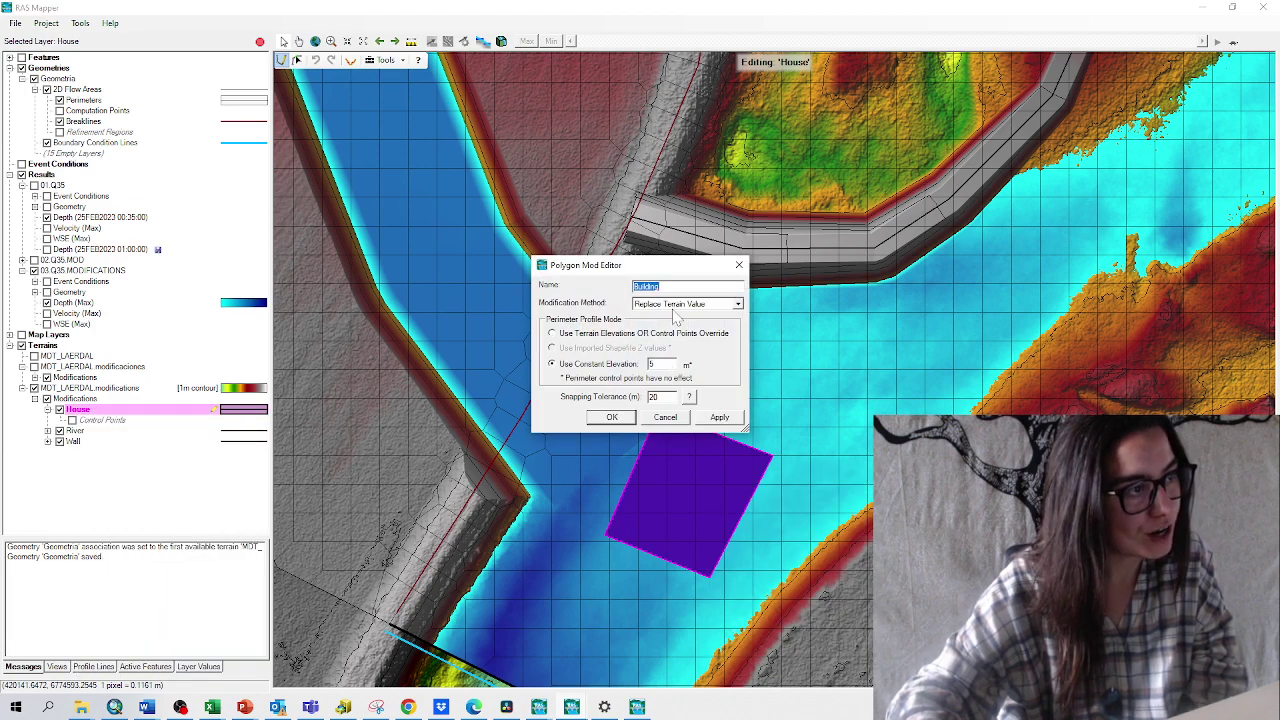
drag(645, 269, 1020, 317)
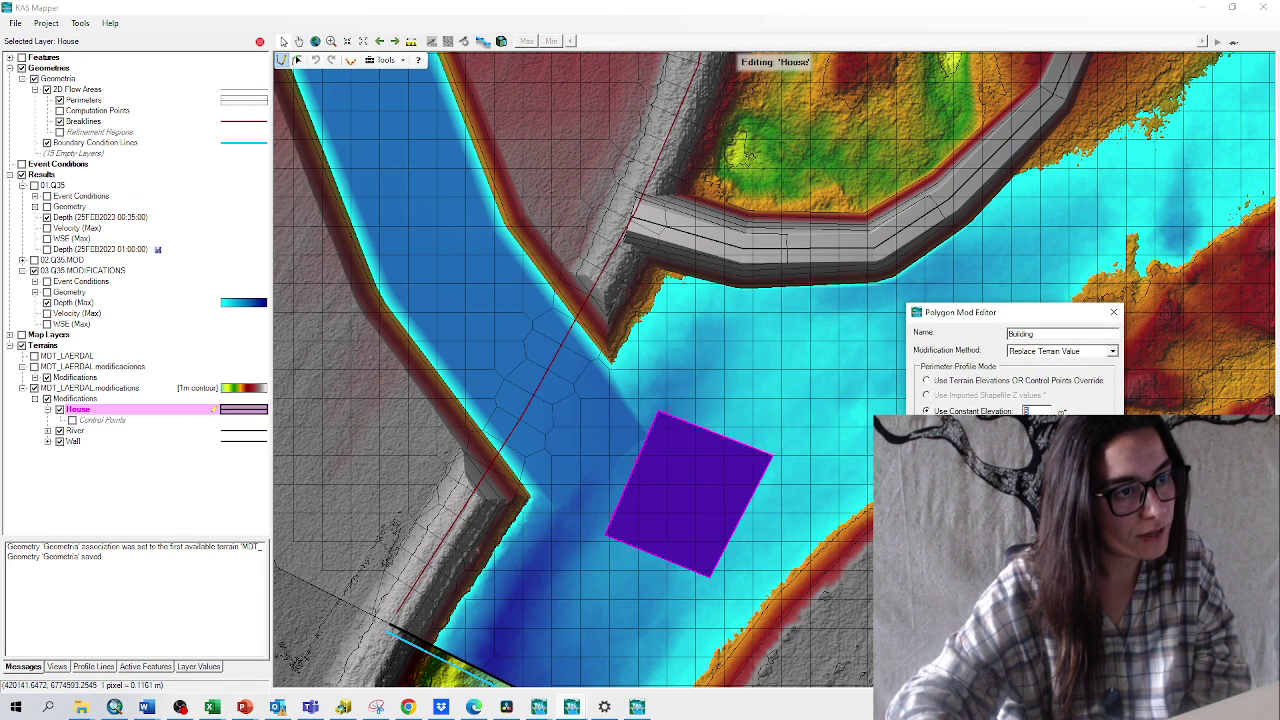
click(296, 60)
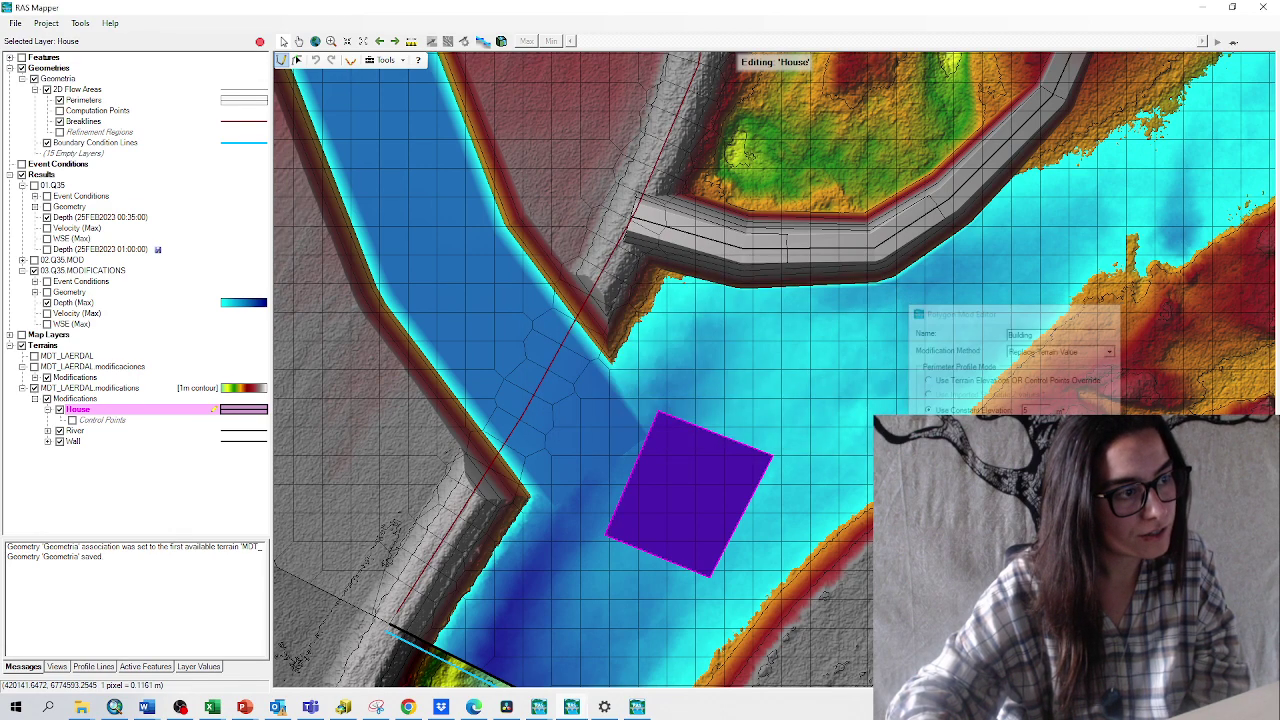
click(260, 44)
click(622, 404)
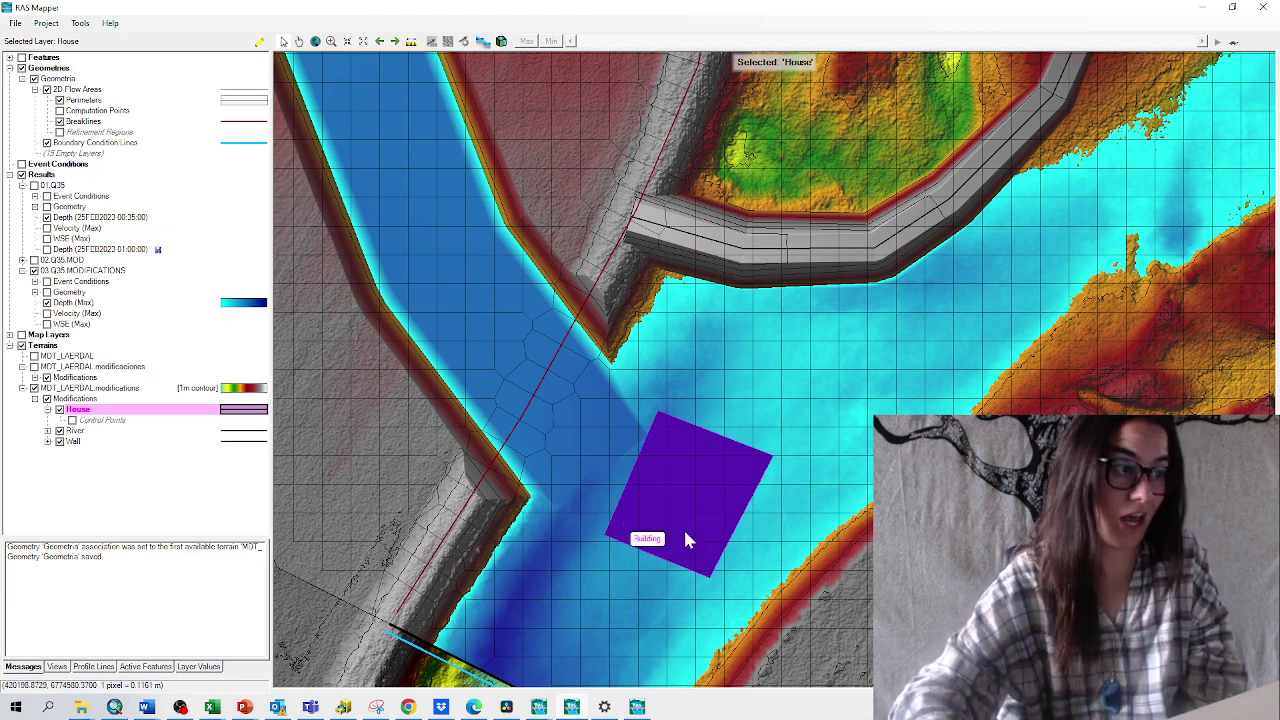
click(60, 303)
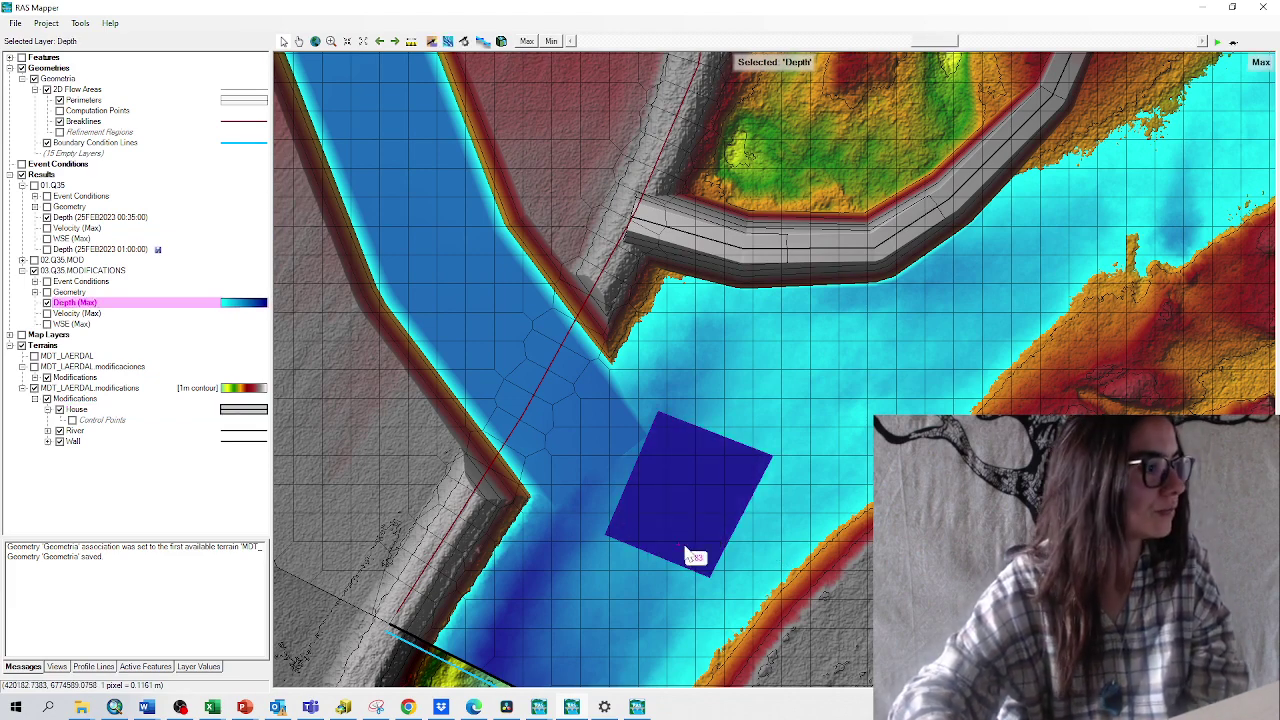
right_click(48, 175)
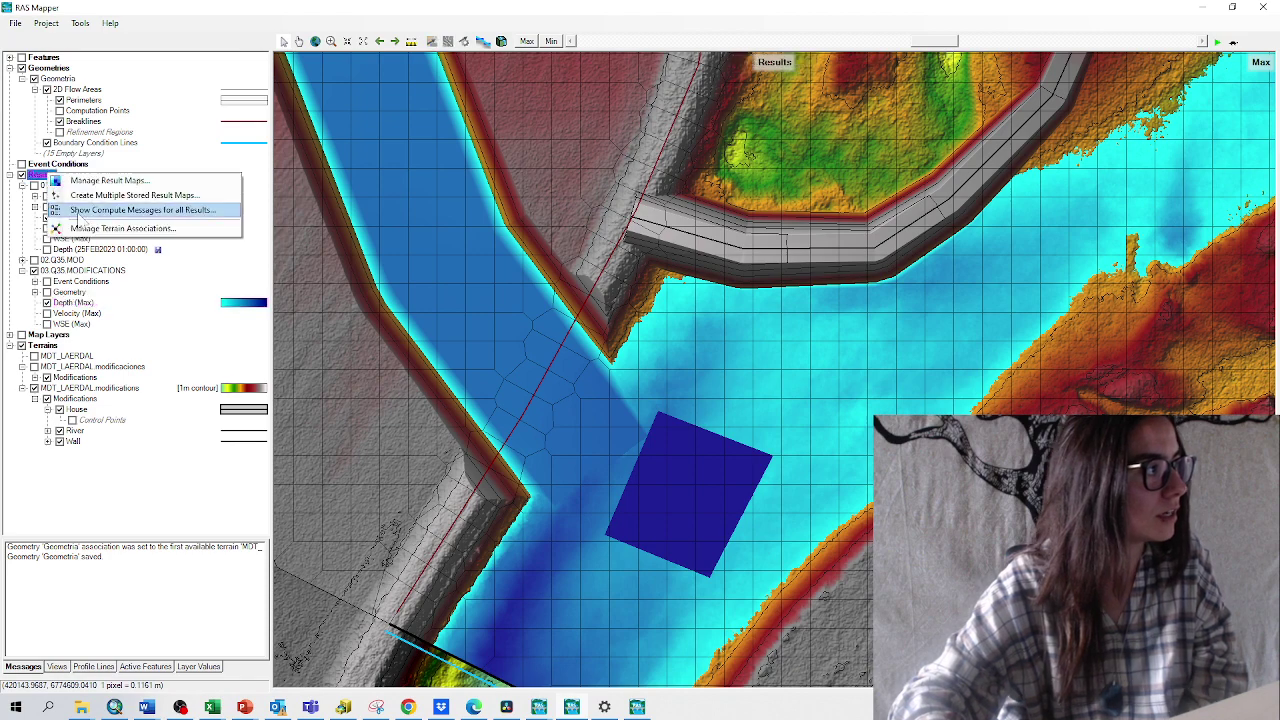
click(120, 229)
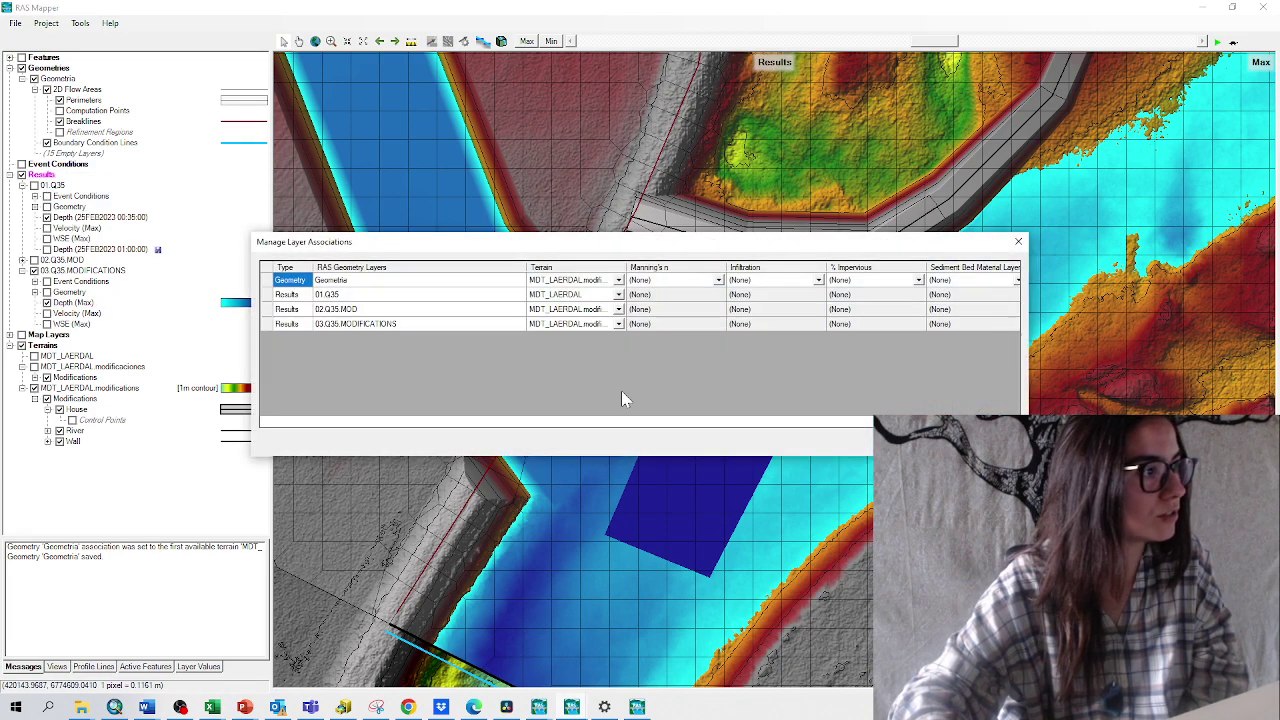
double_click(627, 267)
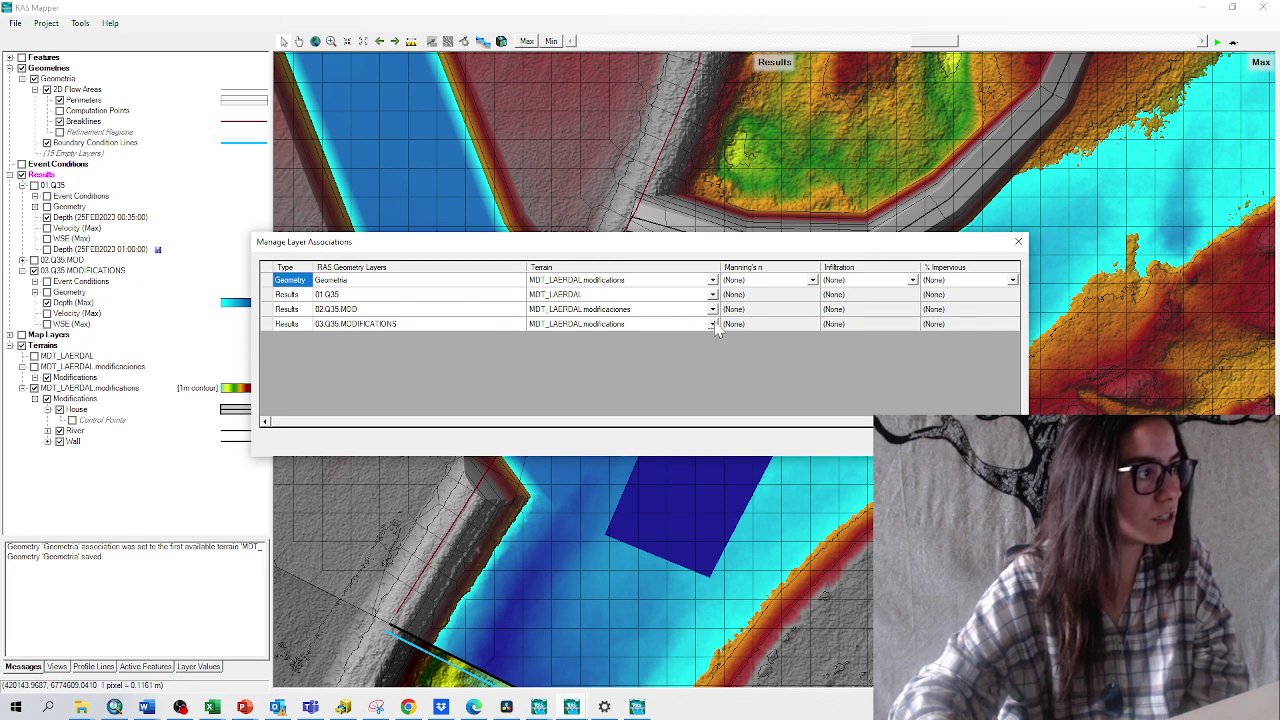
click(975, 440)
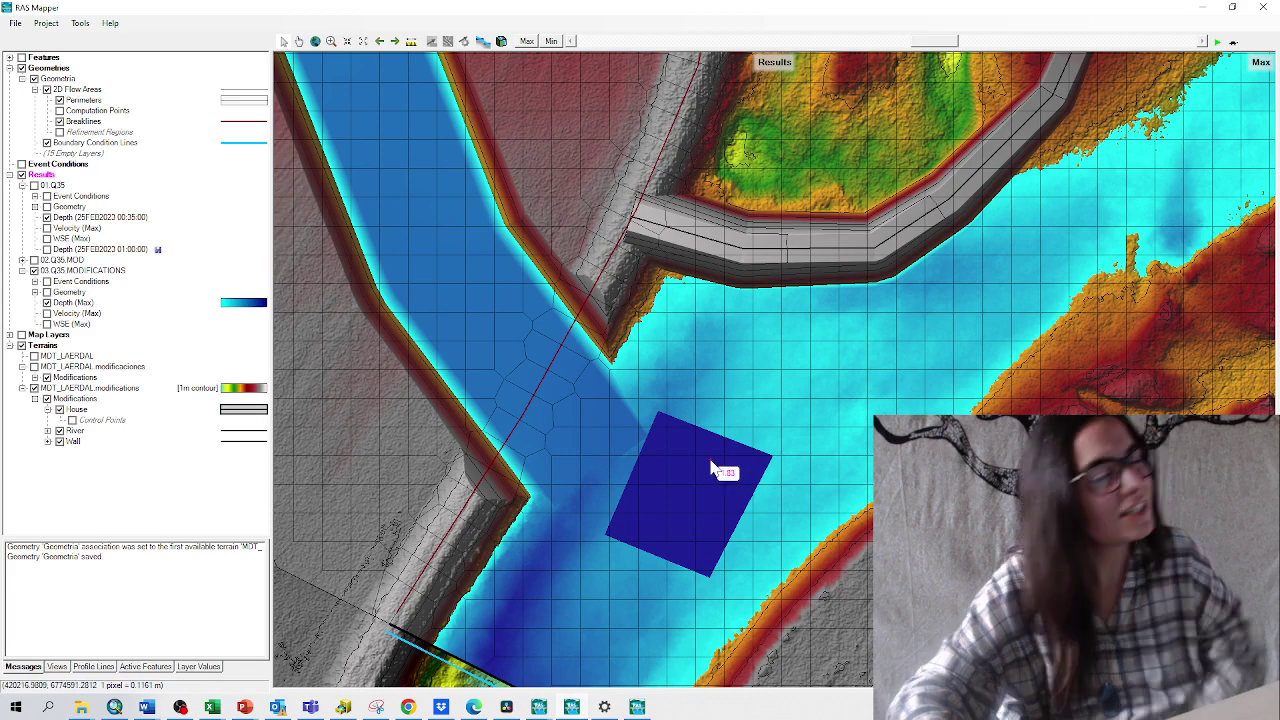
Edit the House layer and look over the Building polygon's modification settings
right_click(74, 410)
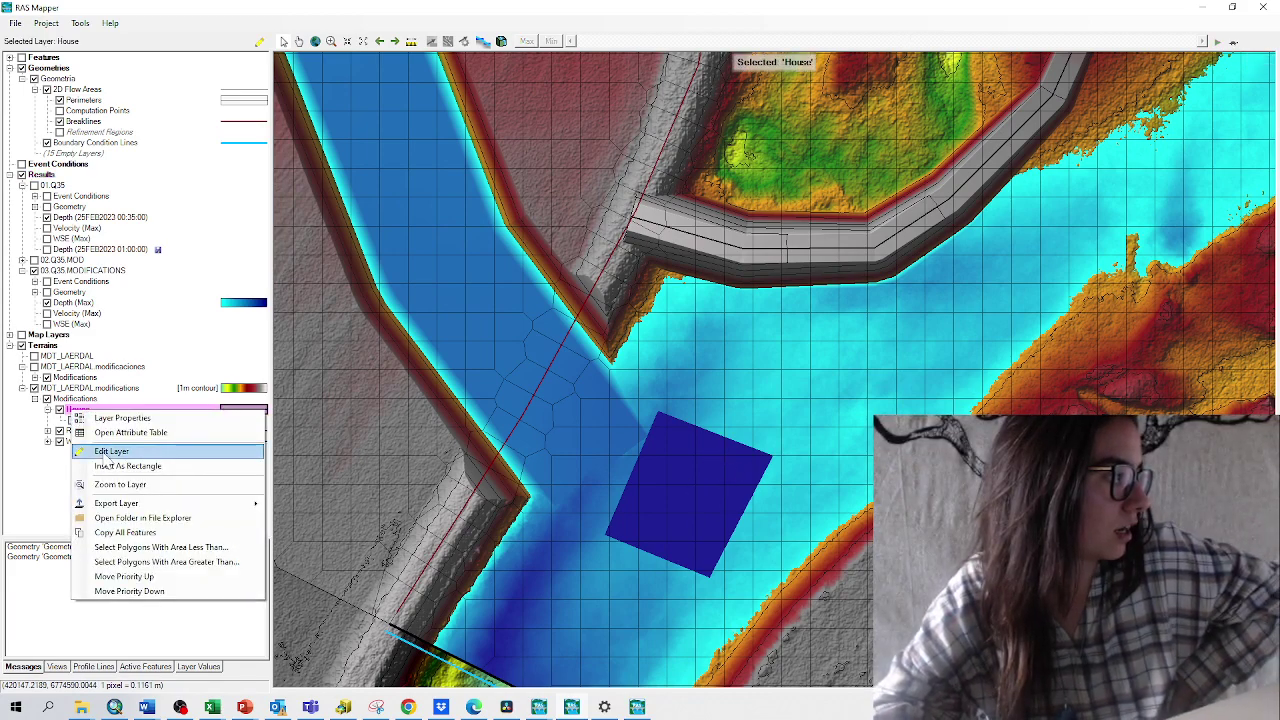
click(105, 453)
right_click(677, 518)
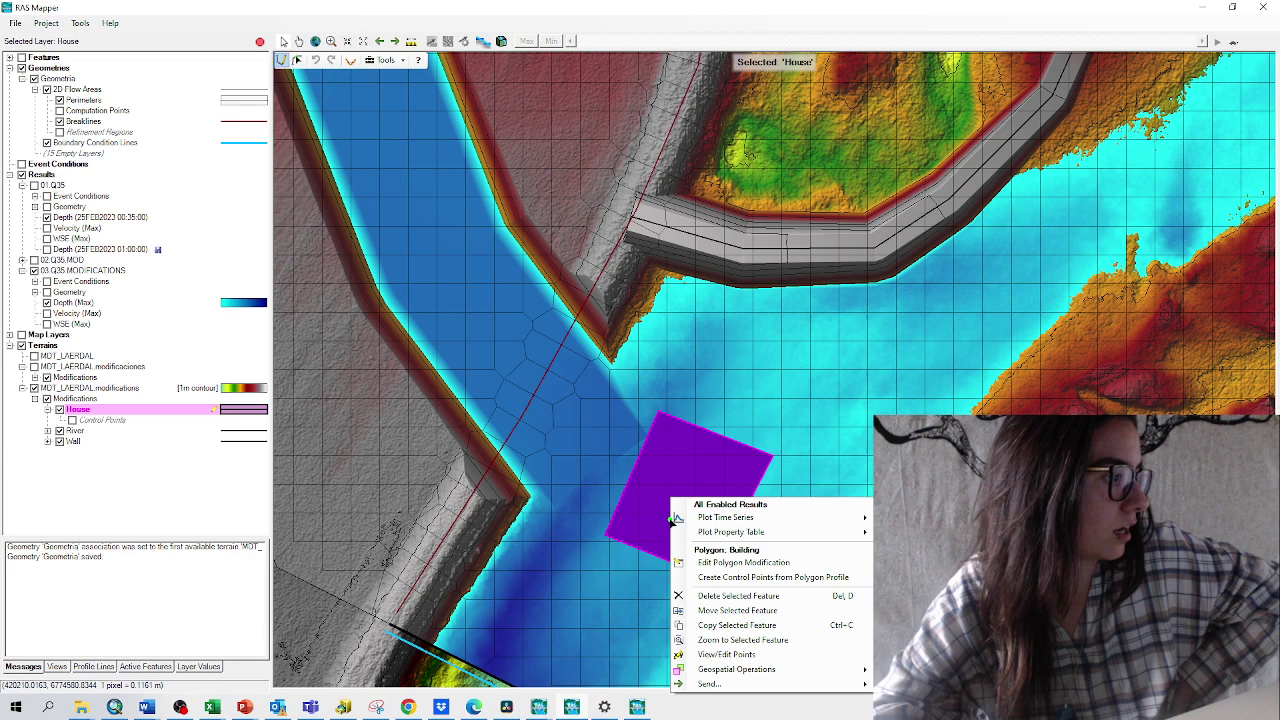
click(697, 564)
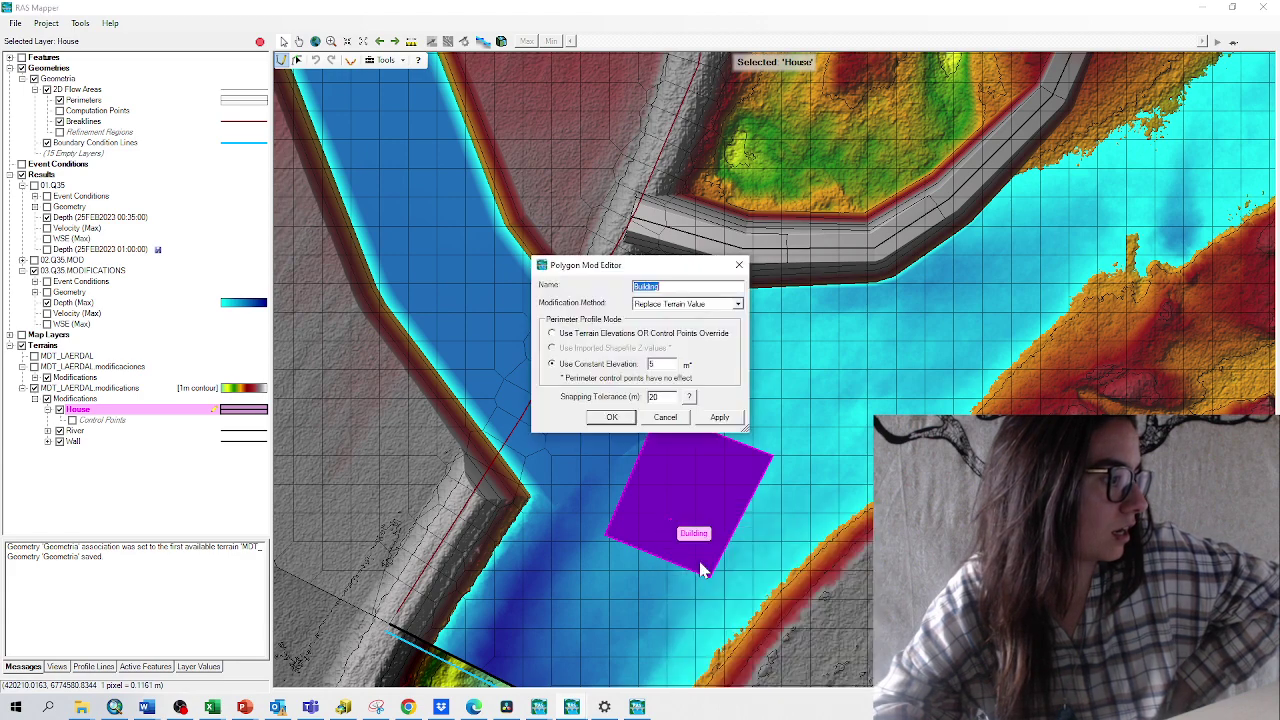
click(740, 272)
Switch from Depth (Max) to WSE (Max), then hide the 03.Q35.MODIFICATIONS results
click(46, 302)
click(46, 324)
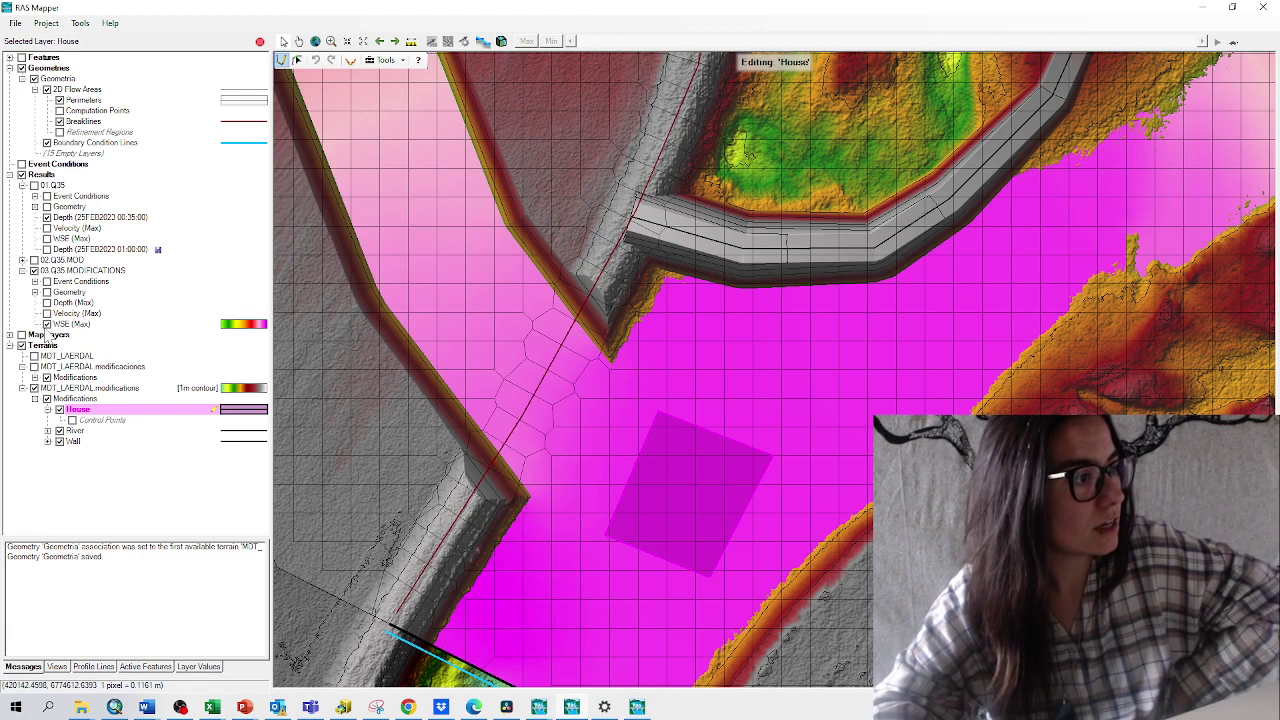
click(70, 324)
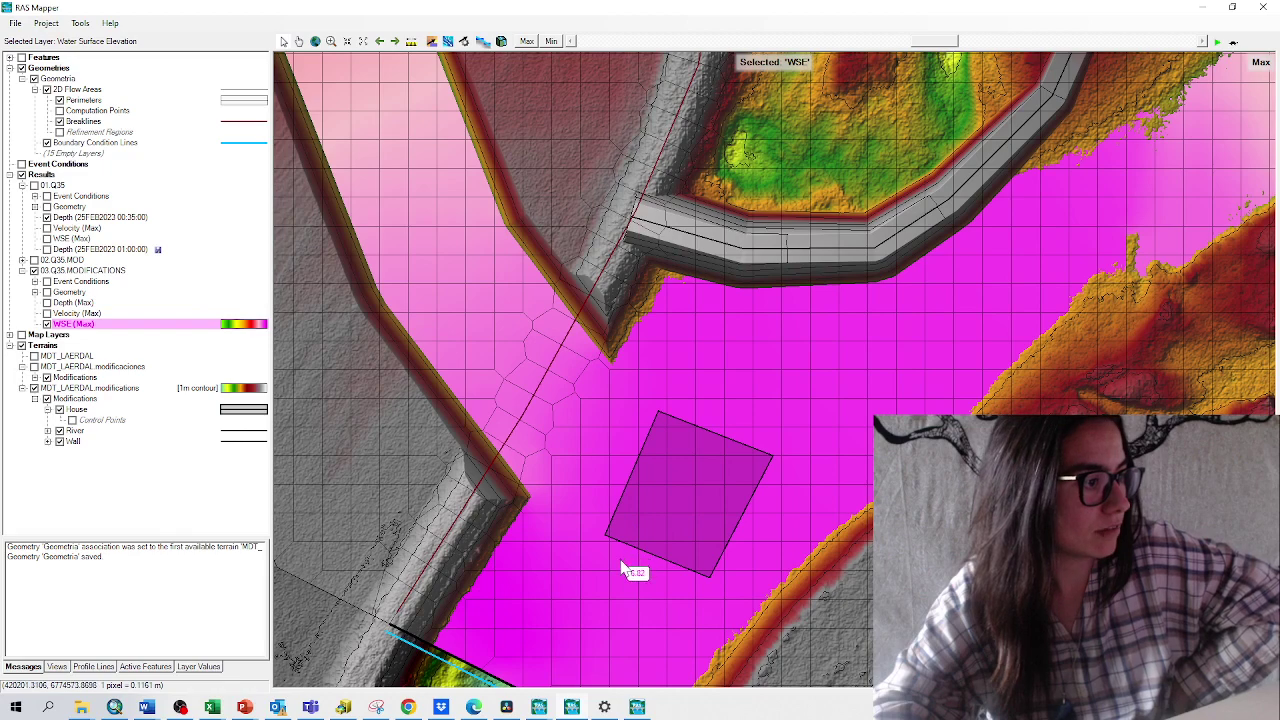
click(72, 389)
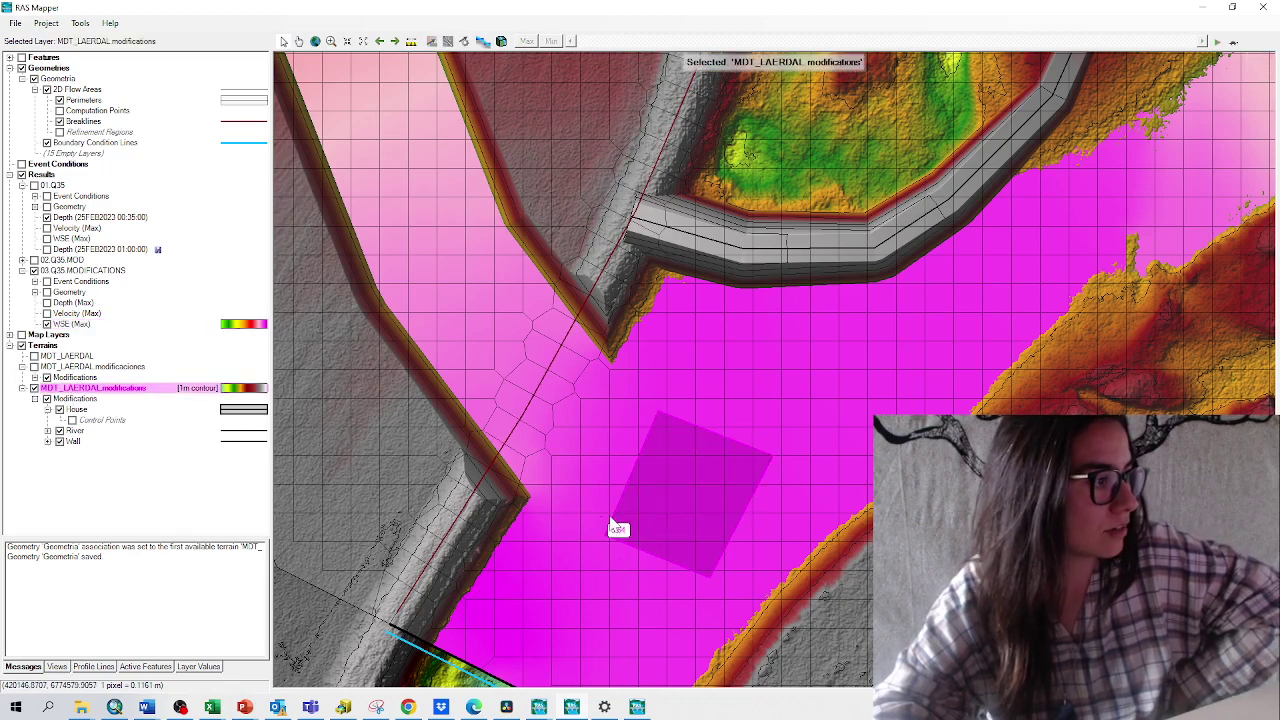
click(35, 270)
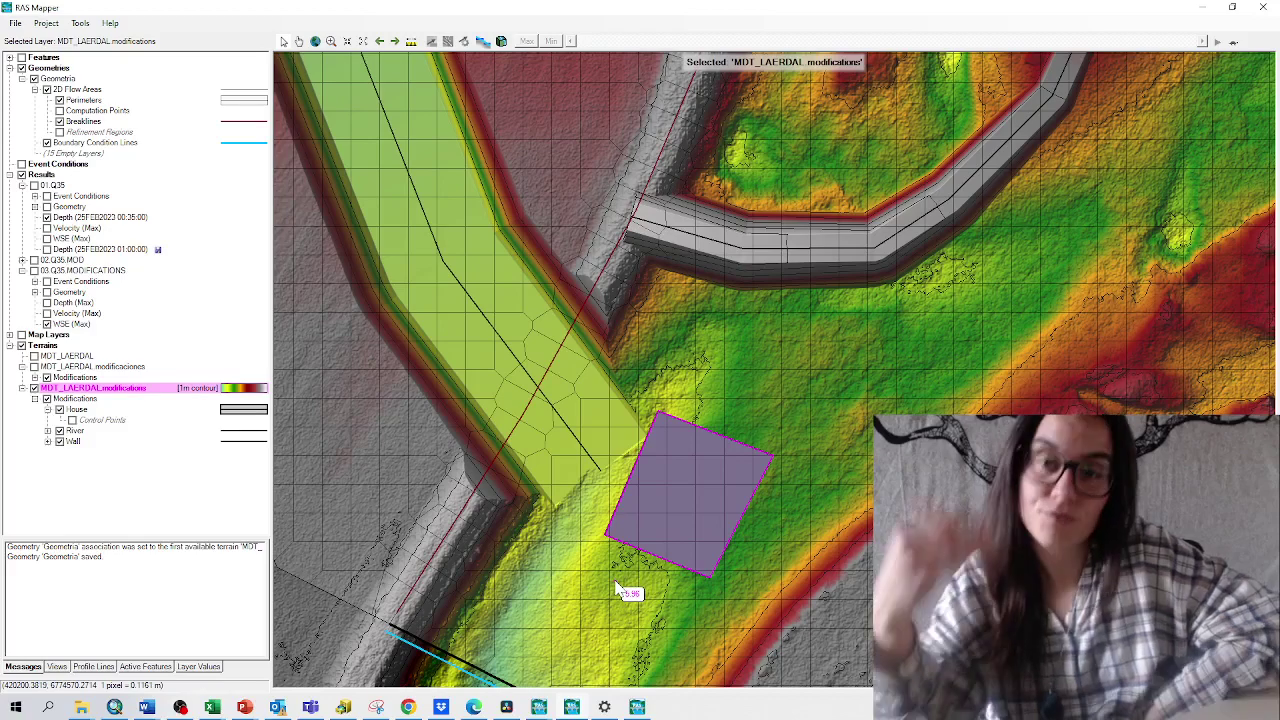
Set the Building polygon to Add Value to Terrain and re-show the 03.Q35.MODIFICATIONS results
double_click(78, 410)
right_click(76, 412)
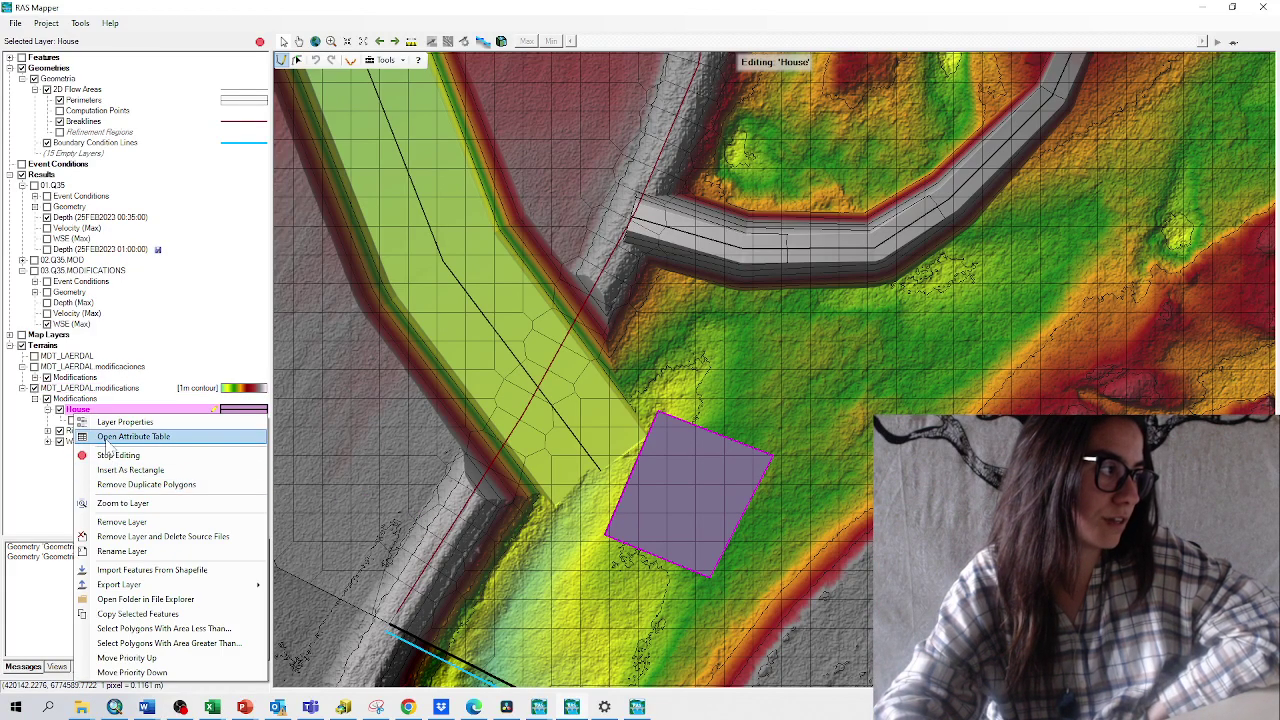
click(686, 509)
right_click(685, 500)
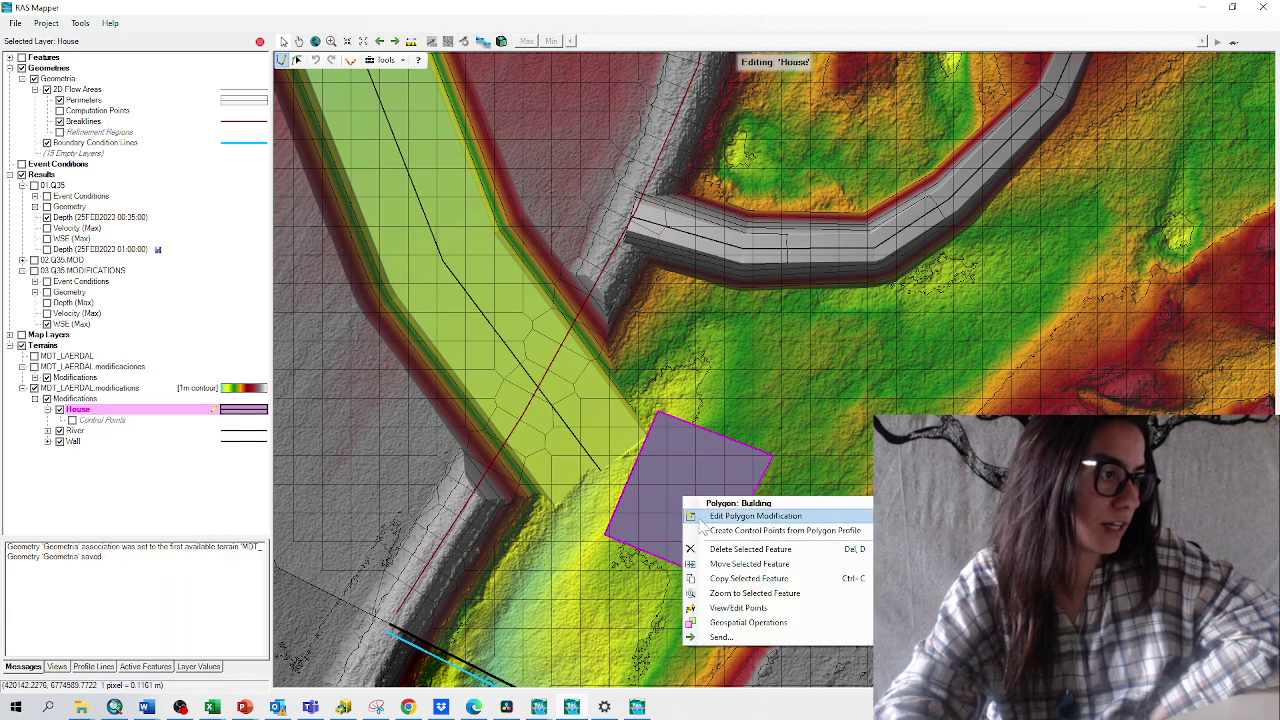
click(723, 516)
click(663, 304)
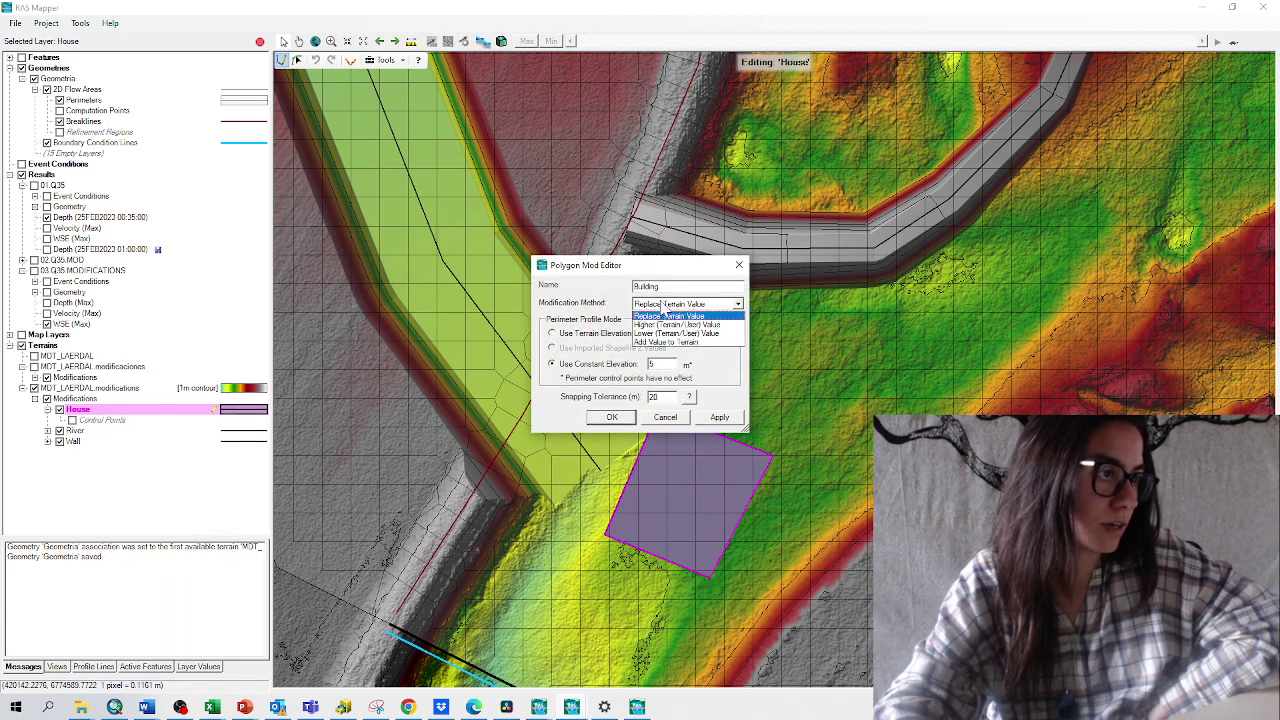
click(665, 342)
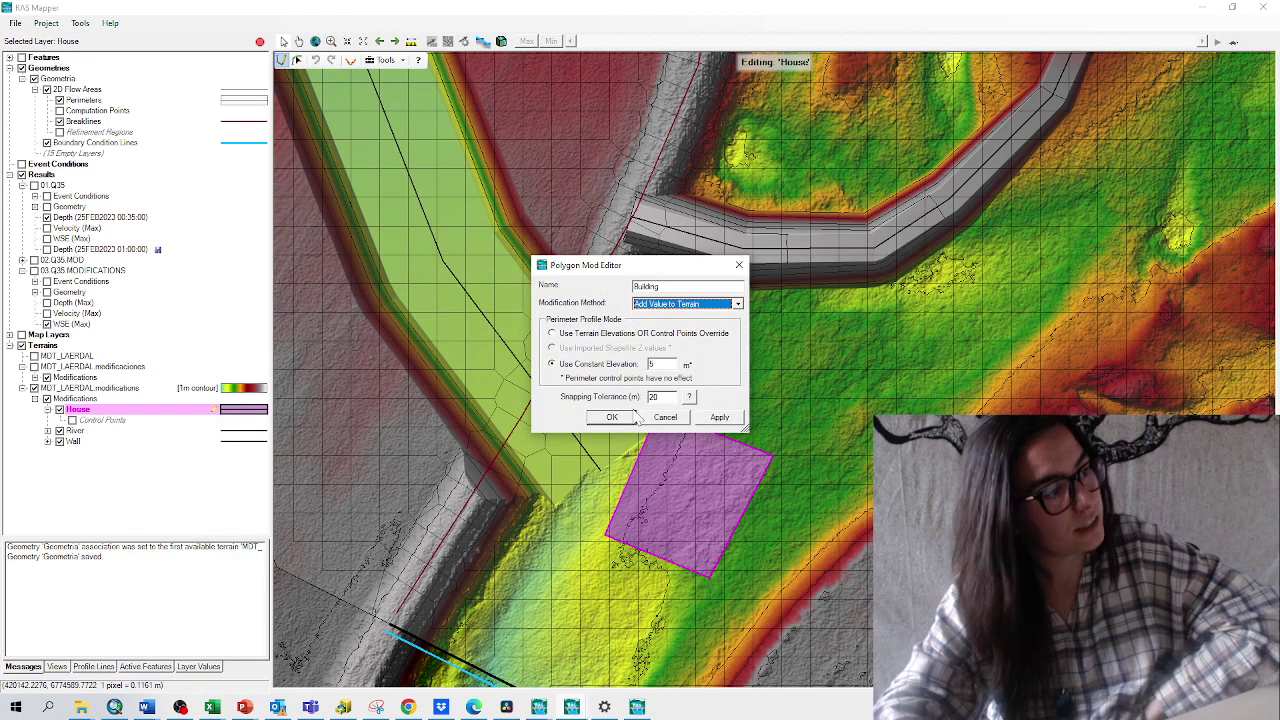
click(612, 417)
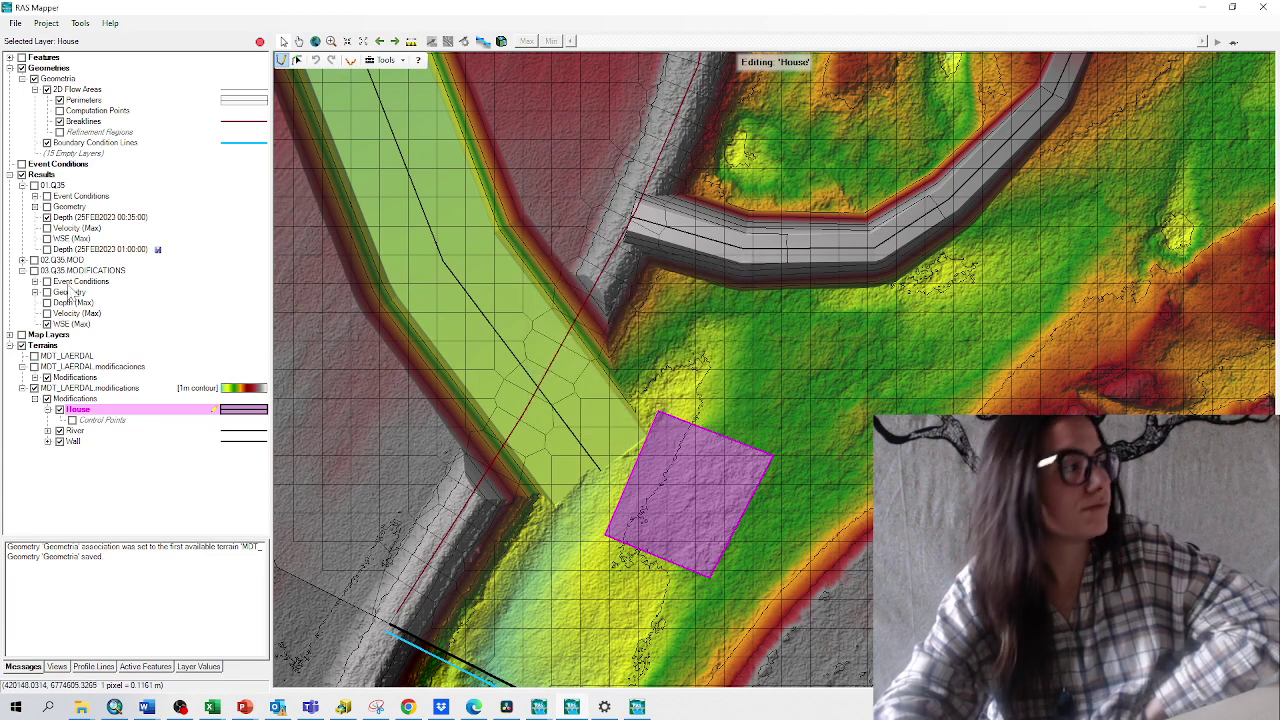
click(35, 270)
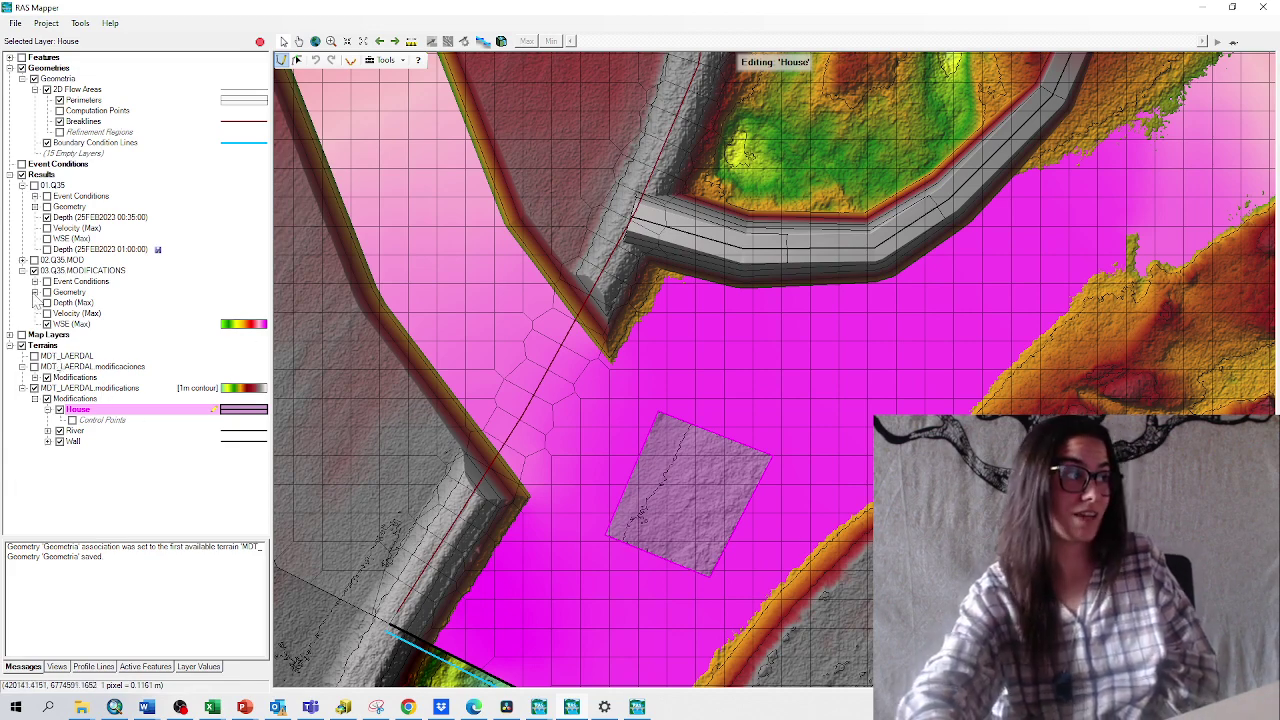
Replace WSE (Max) with Depth (Max) for 03.Q35.MODIFICATIONS and zoom out over the reach
click(46, 324)
click(46, 302)
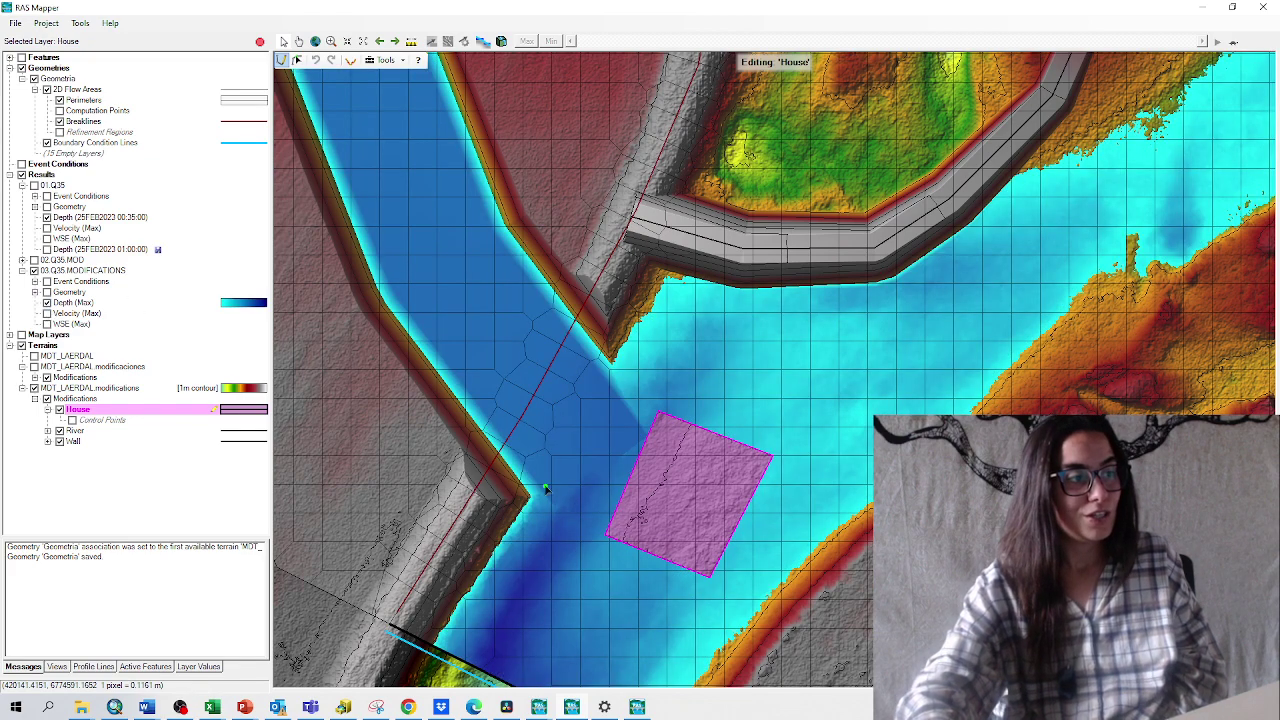
scroll(778, 533, down, 2)
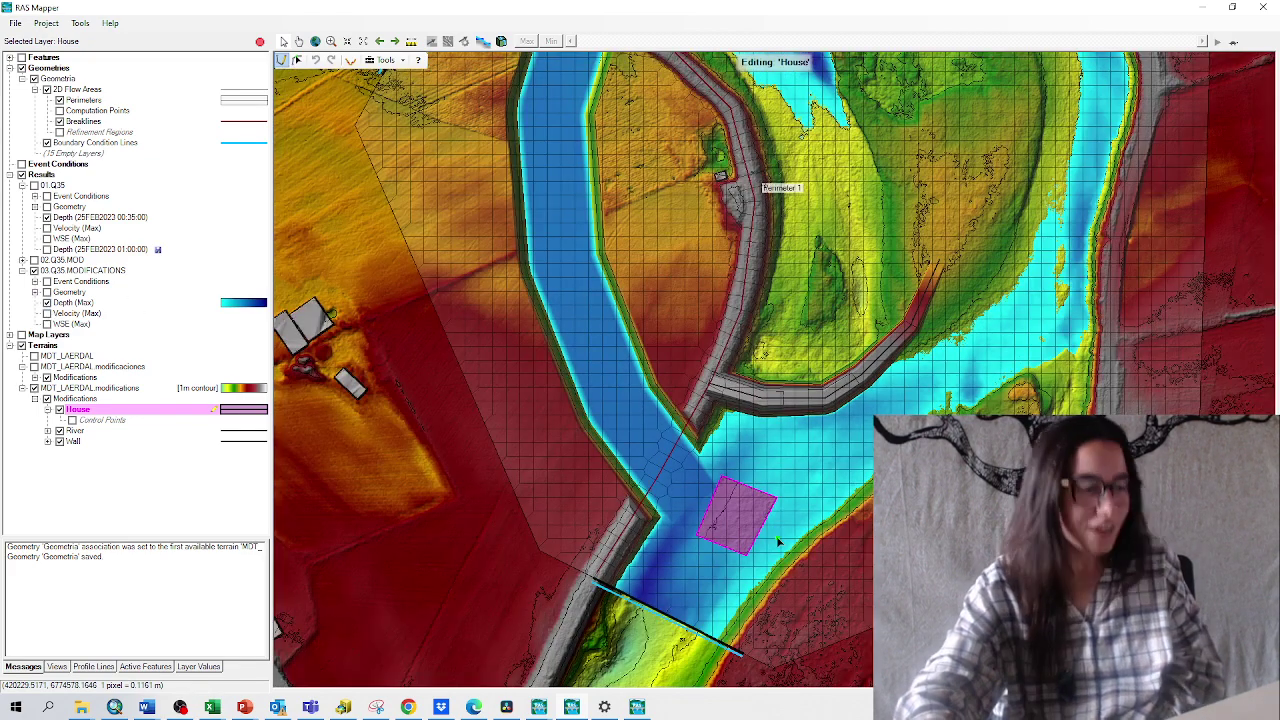
scroll(827, 308, down, 2)
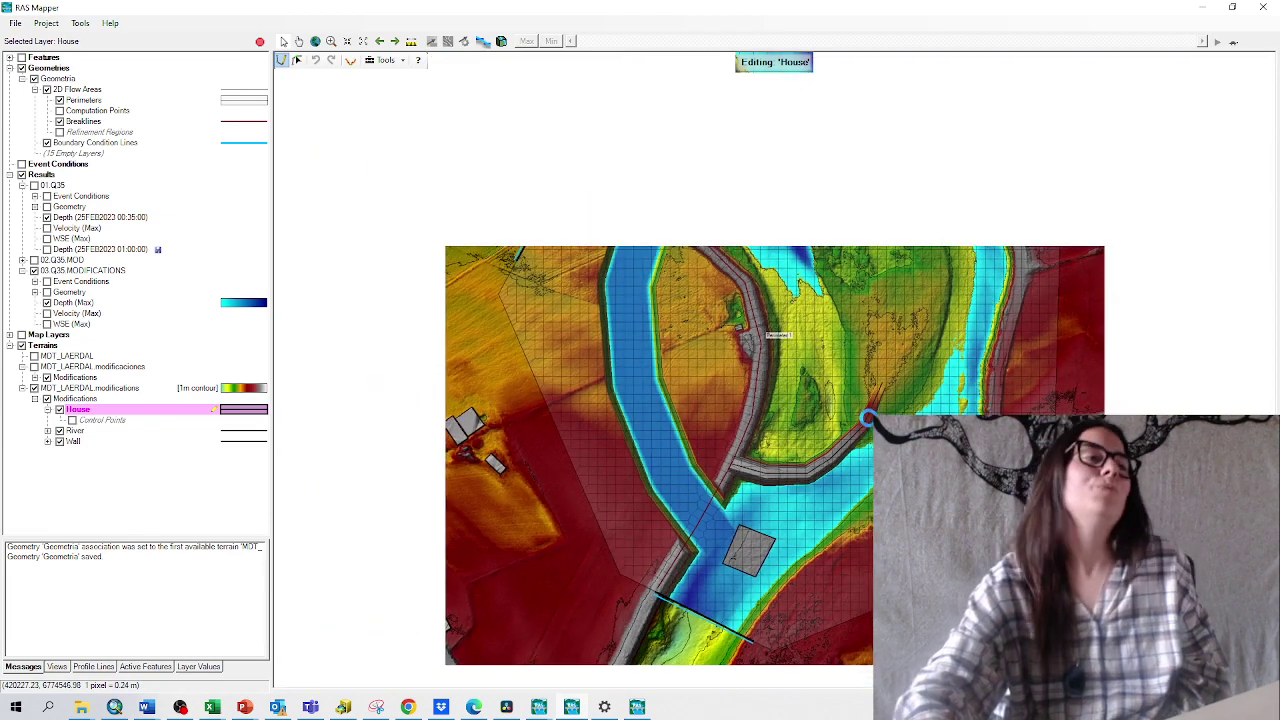